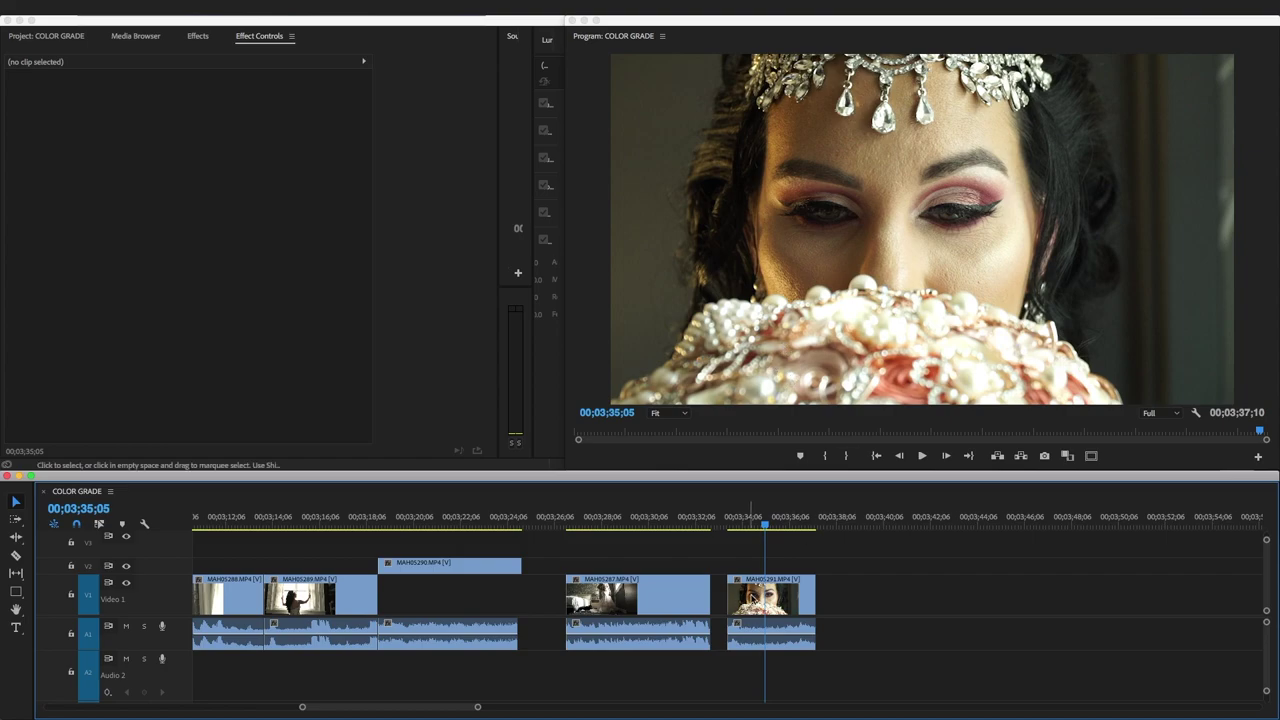
Stack clip MAH05287.MP4 over MAH05291.MP4, placing its video on V2 and its audio on A2.
{"action": "mouse_move", "coordinate": [765, 523]}
{"action": "left_mouse_down"}
{"action": "mouse_move", "coordinate": [786, 520]}
{"action": "mouse_move", "coordinate": [766, 521]}
{"action": "left_mouse_up"}
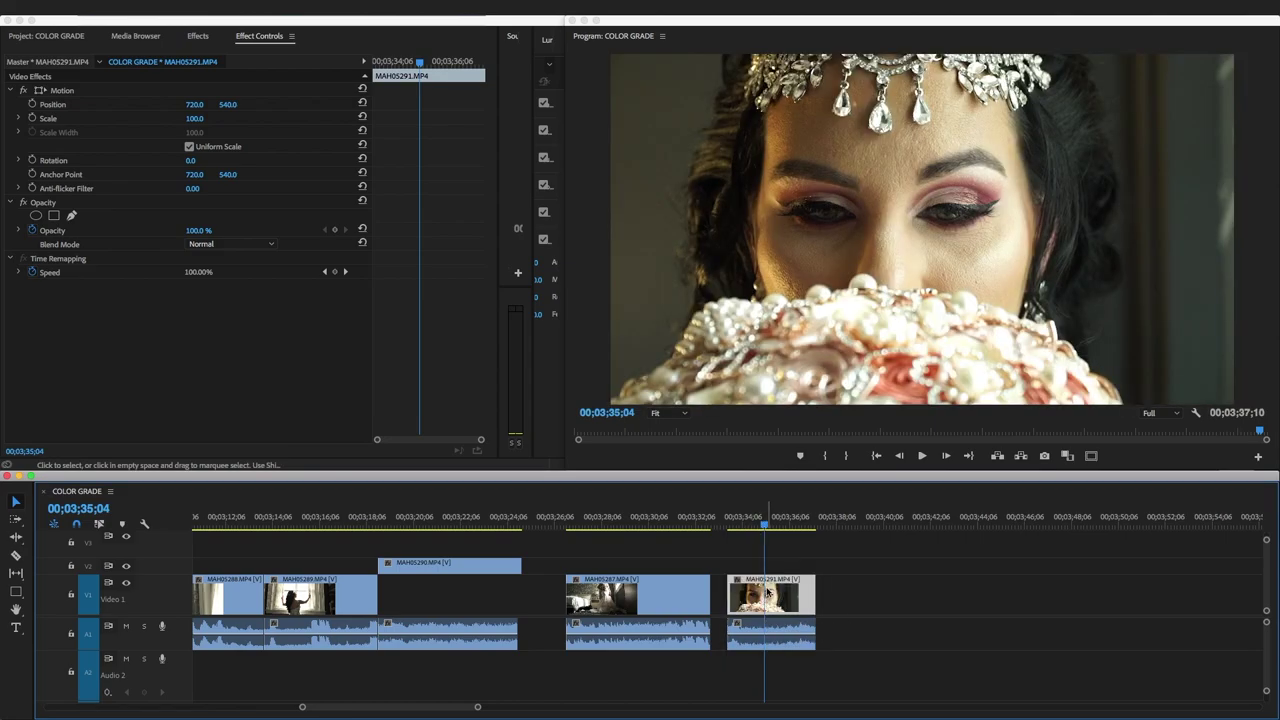
{"action": "left_click", "coordinate": [634, 519]}
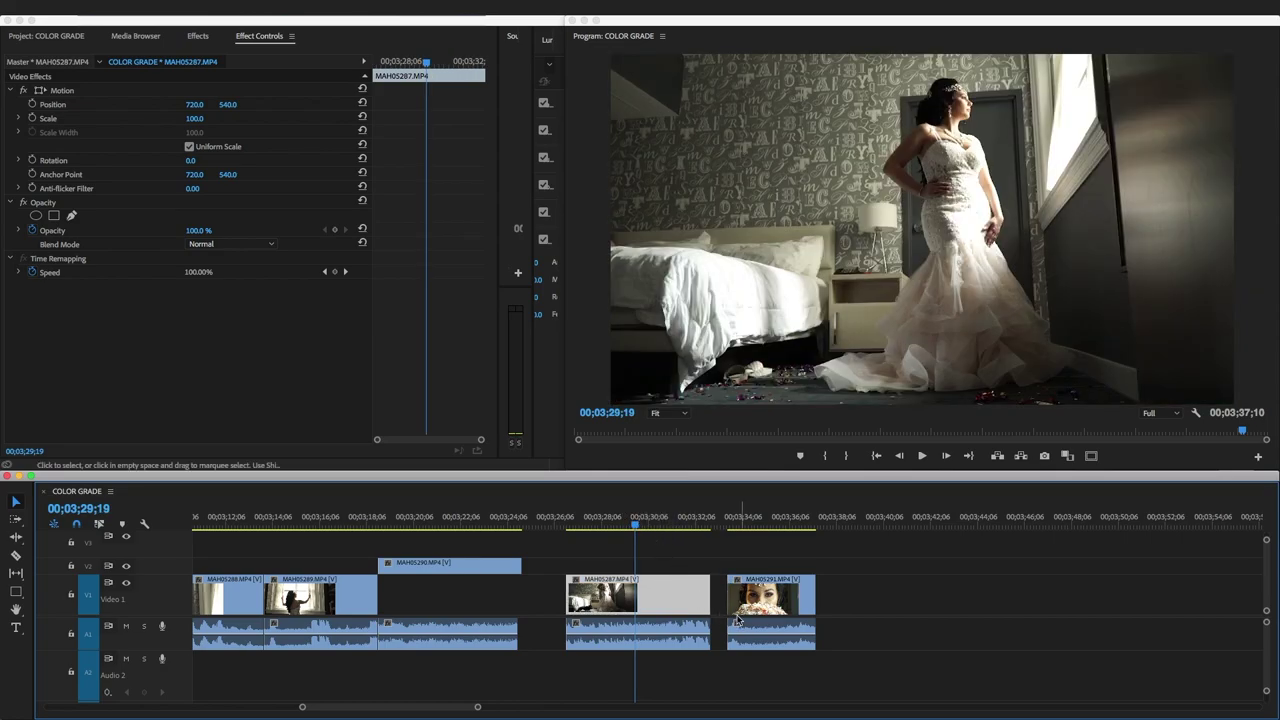
{"action": "left_click", "coordinate": [764, 519]}
{"action": "left_click", "coordinate": [658, 596]}
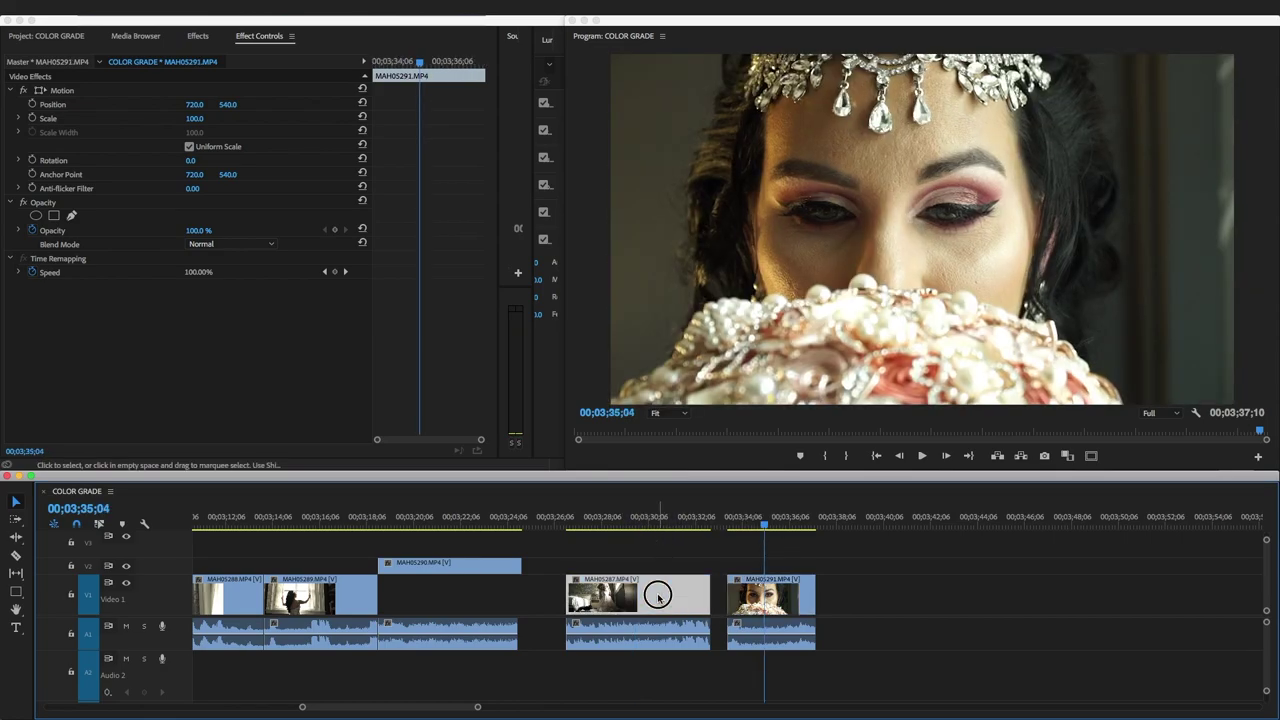
{"action": "left_click_drag", "start_coordinate": [658, 596], "coordinate": [802, 565]}
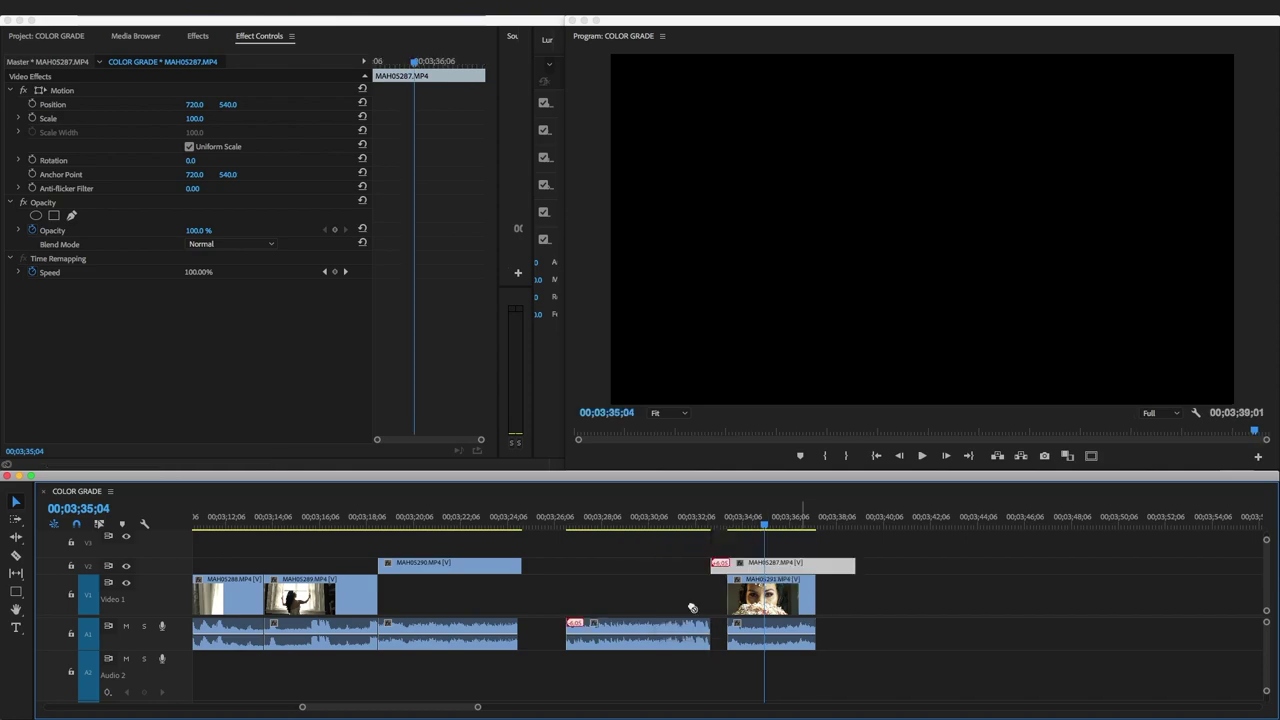
{"action": "left_click_drag", "start_coordinate": [646, 632], "coordinate": [795, 676]}
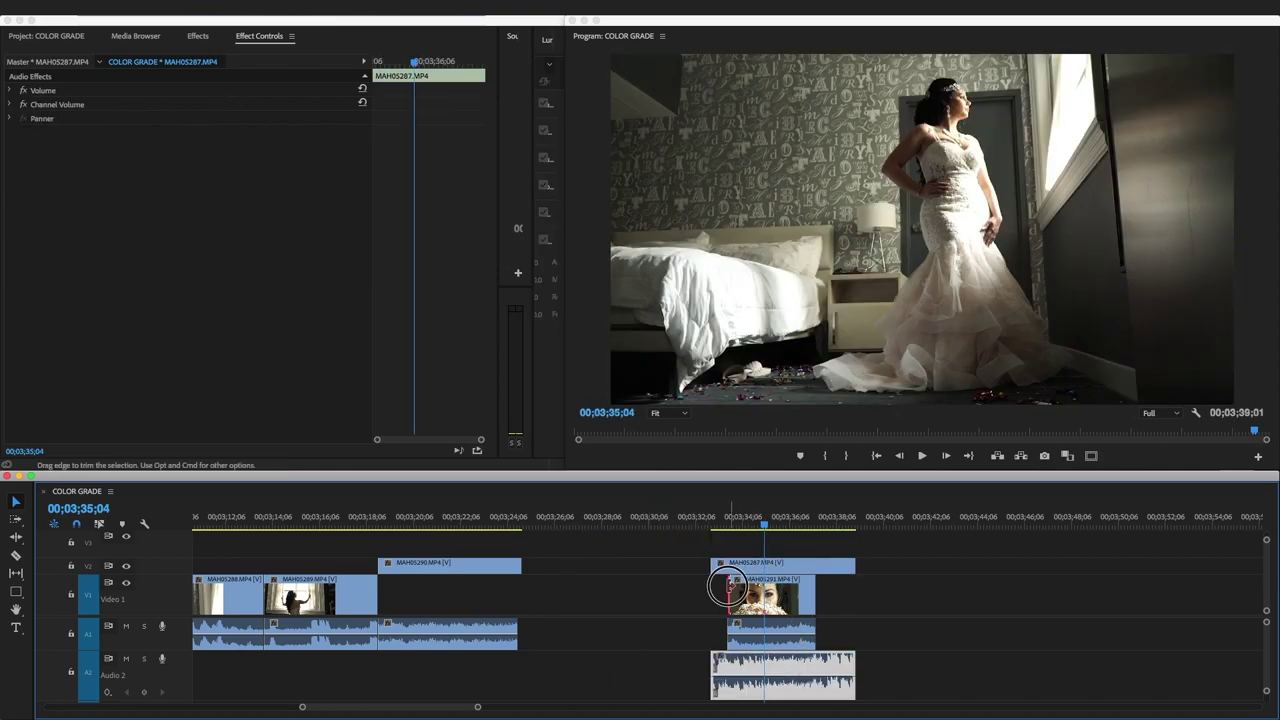
Trim the stacked clips MAH05287.MP4 and MAH05291.MP4, video and audio, so they share the same start and end.
{"action": "left_click_drag", "start_coordinate": [727, 590], "coordinate": [723, 630]}
{"action": "left_click_drag", "start_coordinate": [815, 620], "coordinate": [838, 622]}
{"action": "mouse_move", "coordinate": [725, 632]}
{"action": "left_mouse_down"}
{"action": "mouse_move", "coordinate": [709, 624]}
{"action": "mouse_move", "coordinate": [713, 634]}
{"action": "left_mouse_up"}
{"action": "left_click_drag", "start_coordinate": [854, 566], "coordinate": [812, 570]}
{"action": "left_click_drag", "start_coordinate": [836, 628], "coordinate": [808, 661]}
{"action": "left_click", "coordinate": [752, 536]}
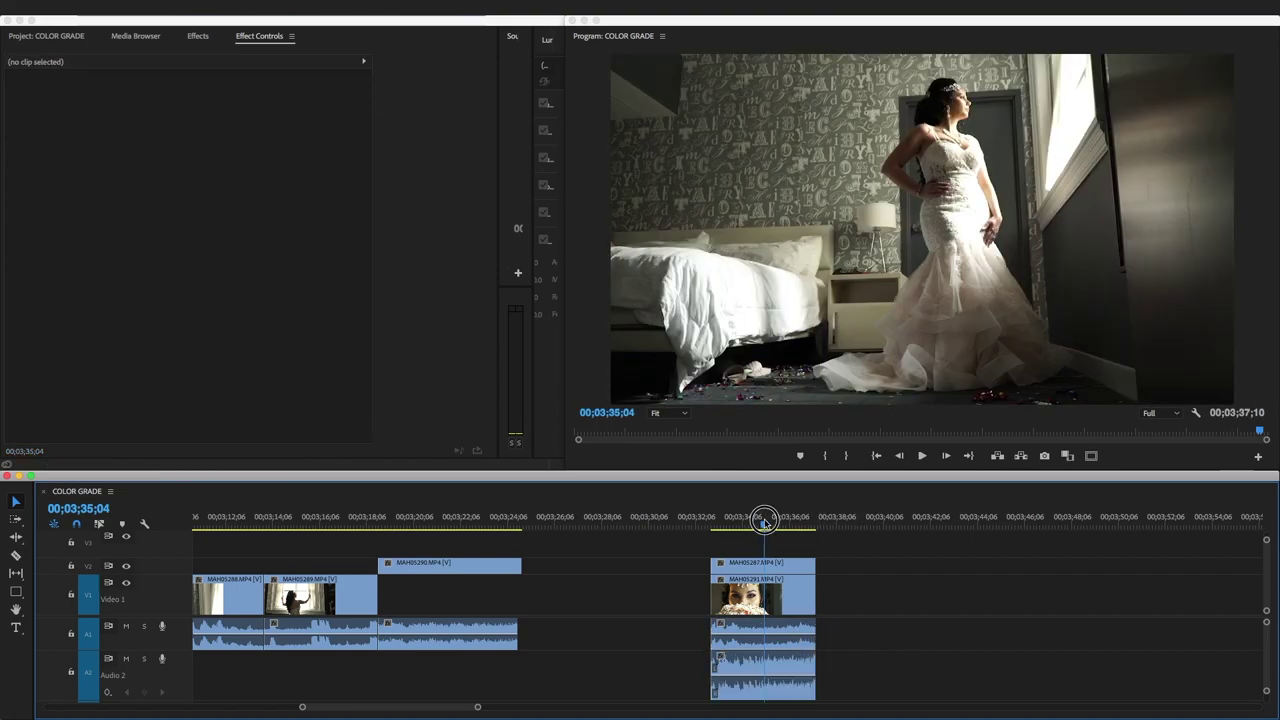
{"action": "key", "text": "="}
{"action": "key", "text": "shift+="}
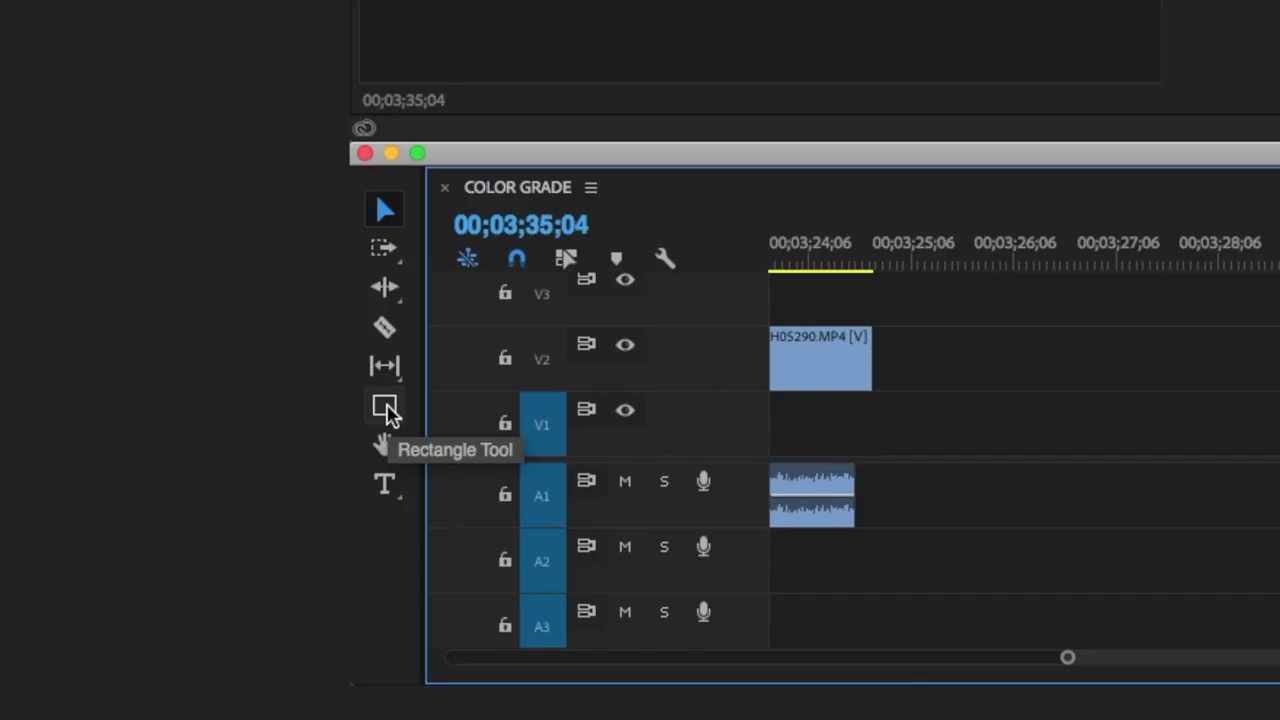
Show the Pen tool in the shape tool group, then make the Rectangle tool active.
{"action": "left_click", "coordinate": [386, 410]}
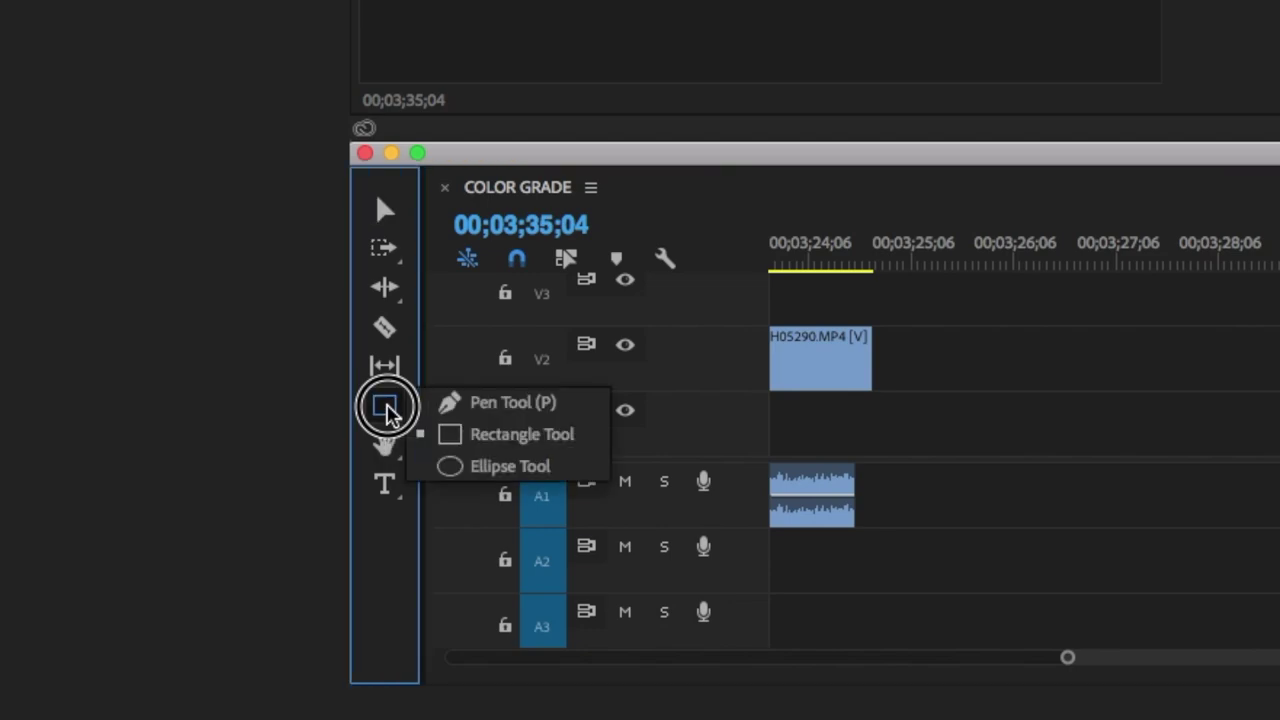
{"action": "left_click", "coordinate": [466, 403]}
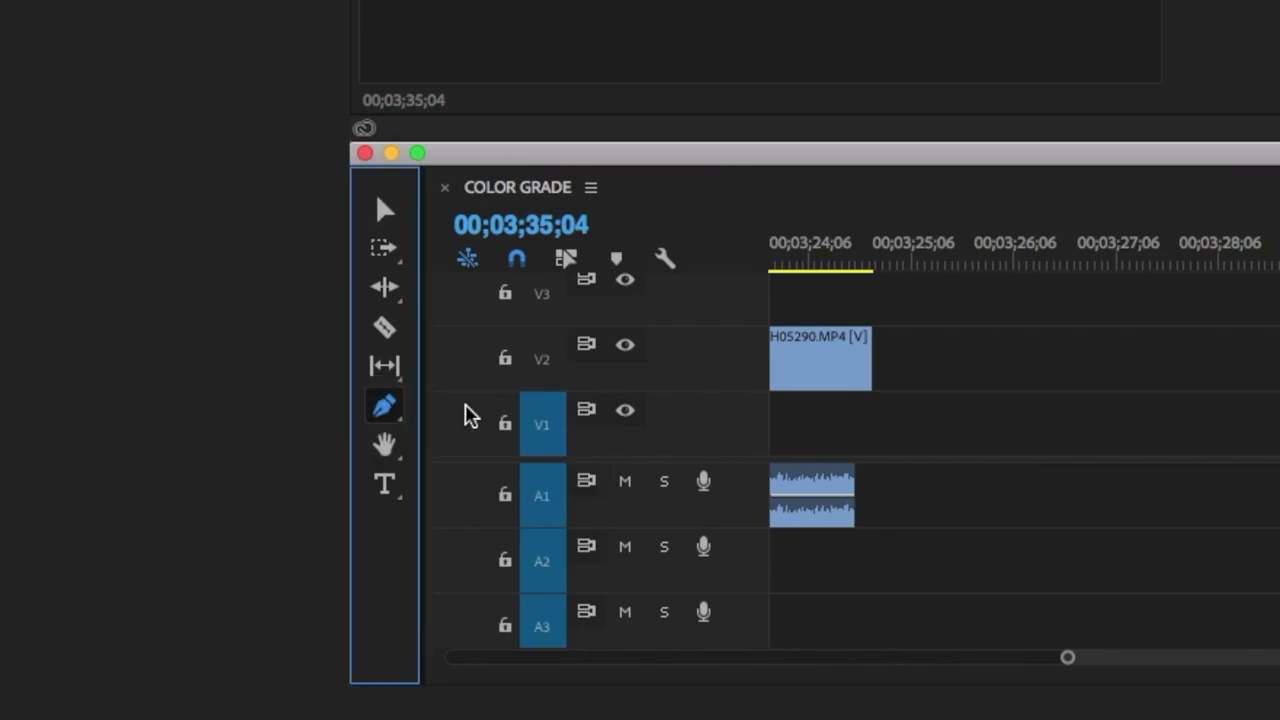
{"action": "left_click", "coordinate": [367, 418]}
{"action": "left_click_drag", "start_coordinate": [382, 420], "coordinate": [548, 447]}
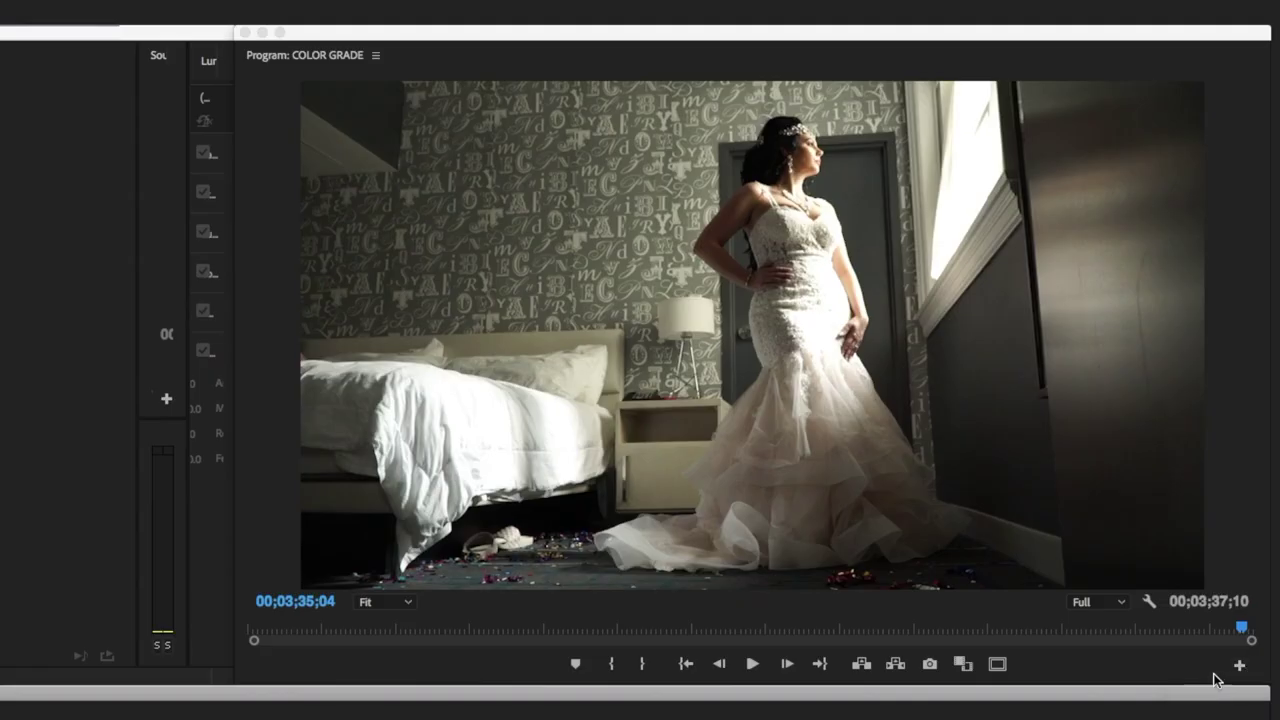
Open the Program monitor's Button Editor and place the Safe Margins button in its button row.
{"action": "left_click", "coordinate": [1258, 458]}
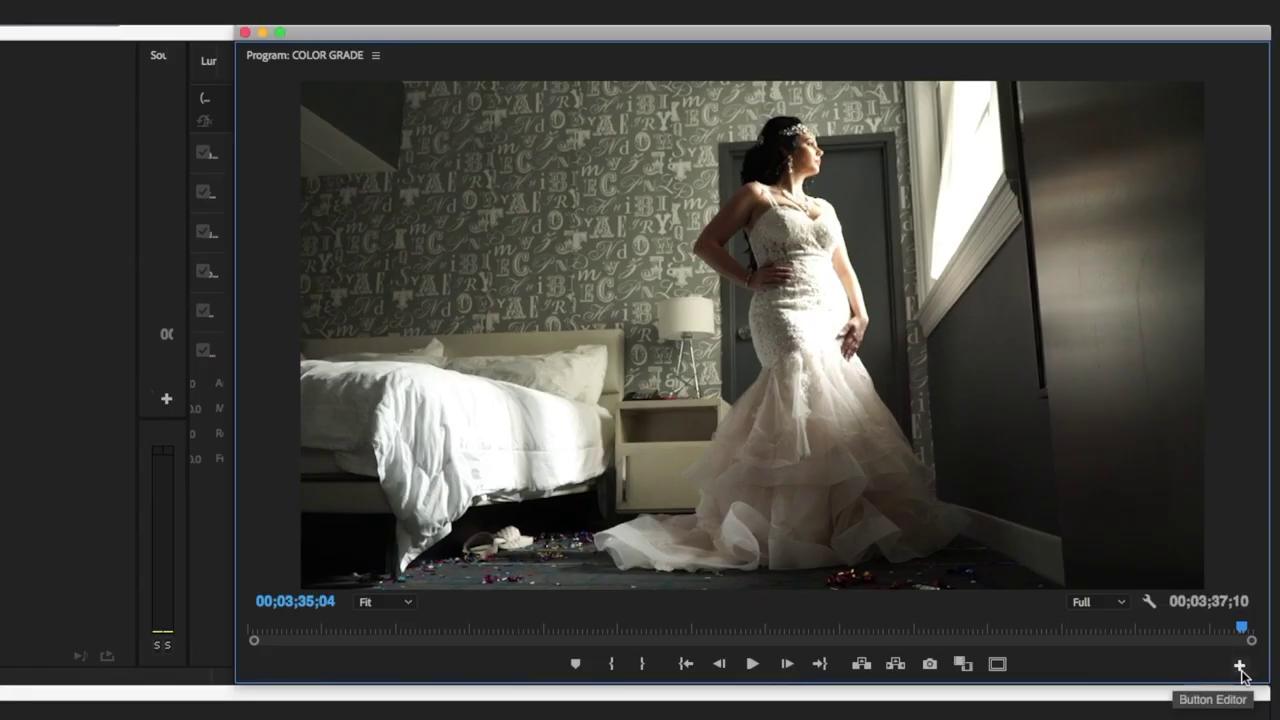
{"action": "left_click", "coordinate": [1238, 667]}
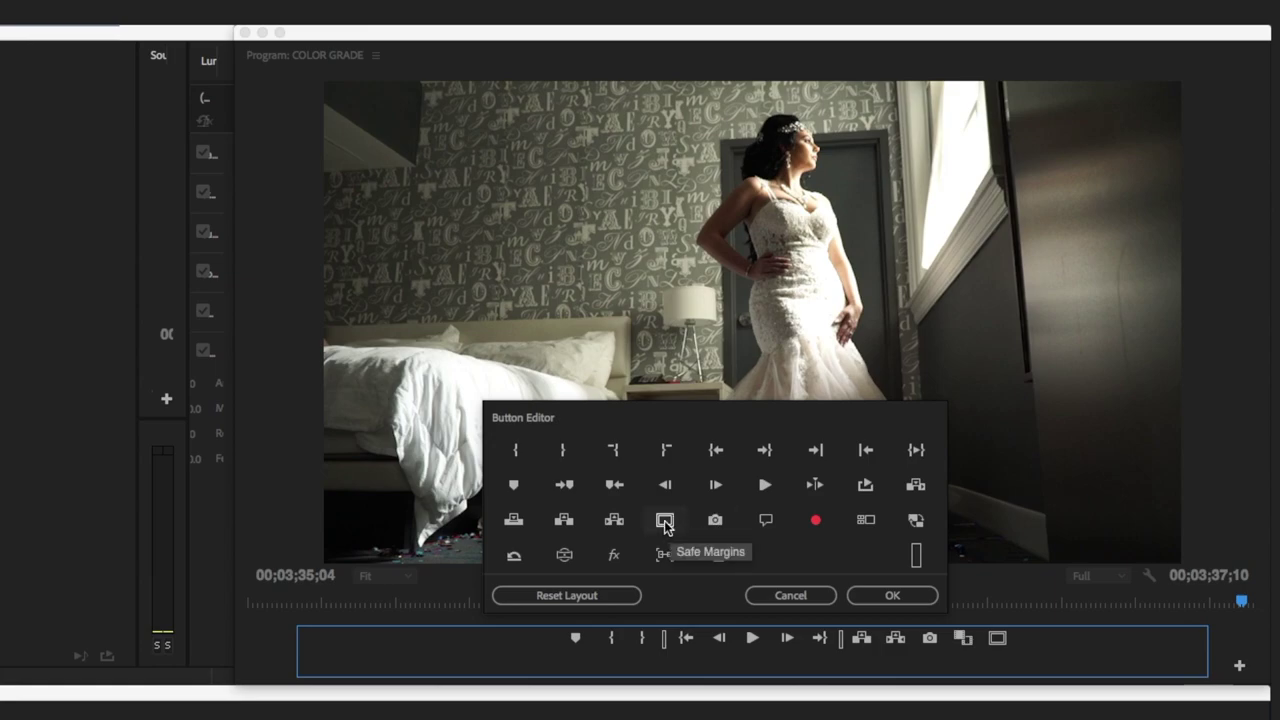
{"action": "left_click", "coordinate": [664, 520]}
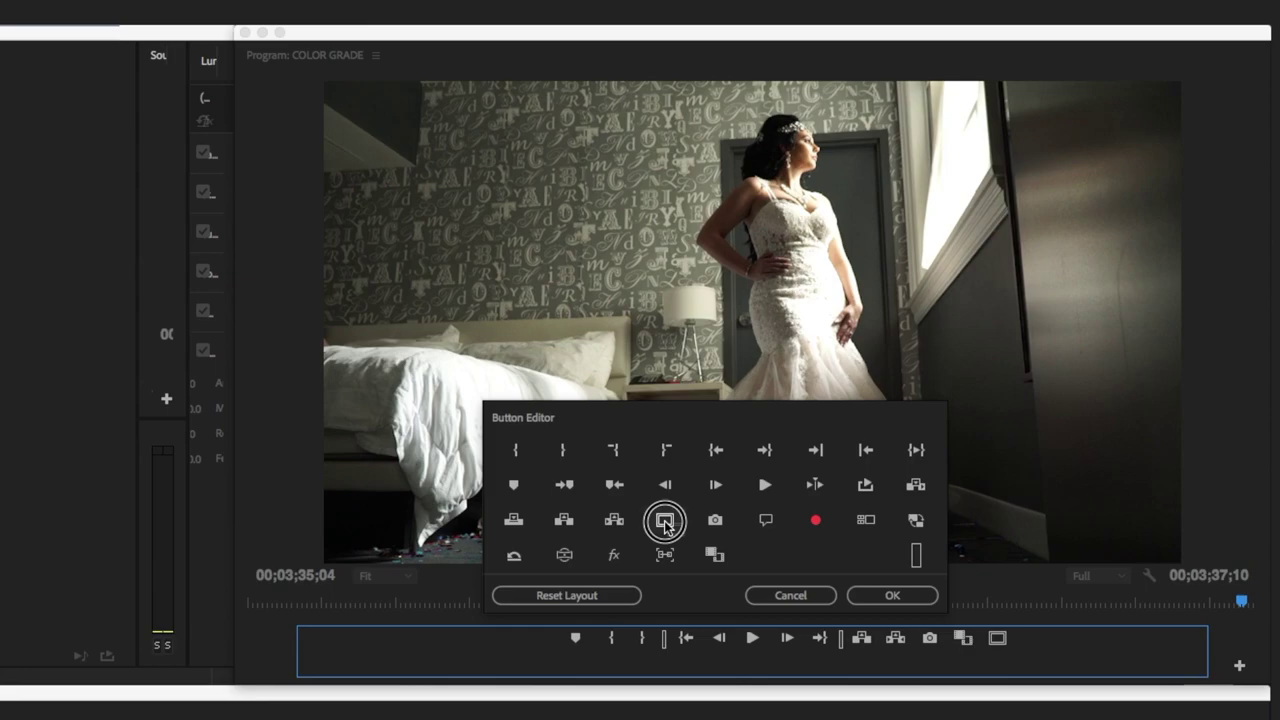
{"action": "left_click_drag", "start_coordinate": [664, 522], "coordinate": [1031, 644]}
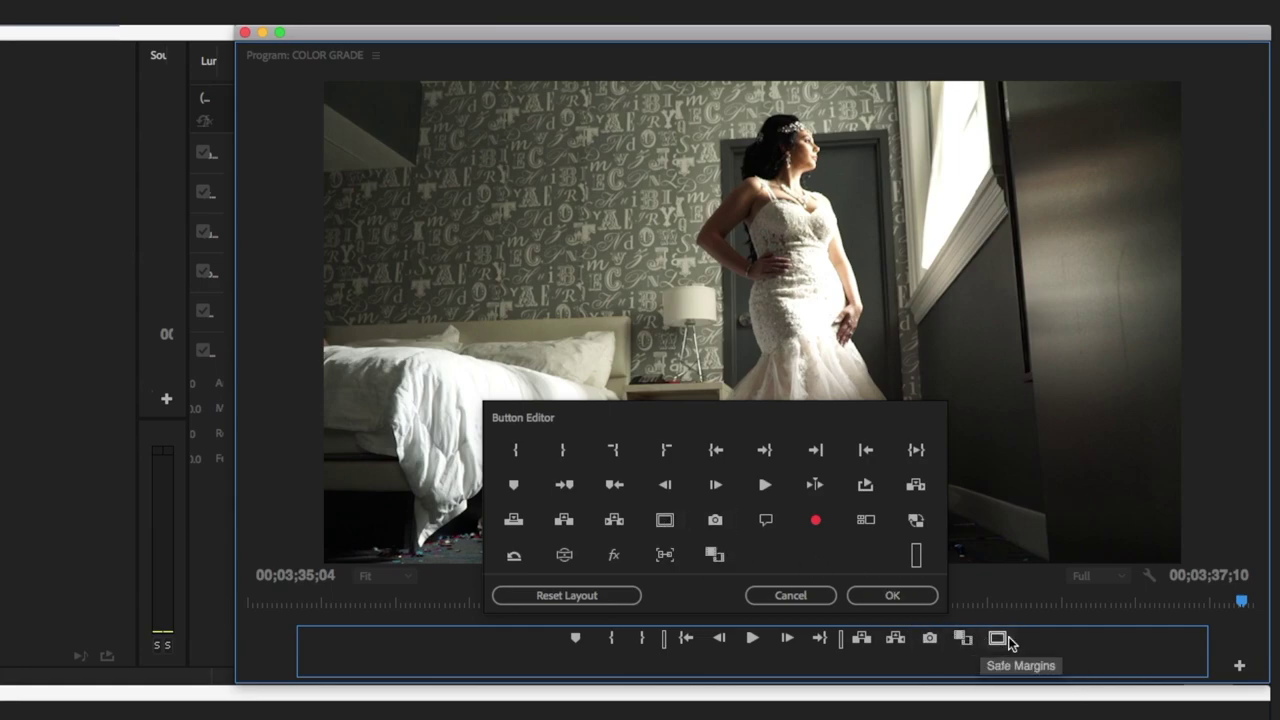
Remove the Safe Margins button and the button beside it from the Program monitor's button row.
{"action": "left_click_drag", "start_coordinate": [997, 638], "coordinate": [789, 531]}
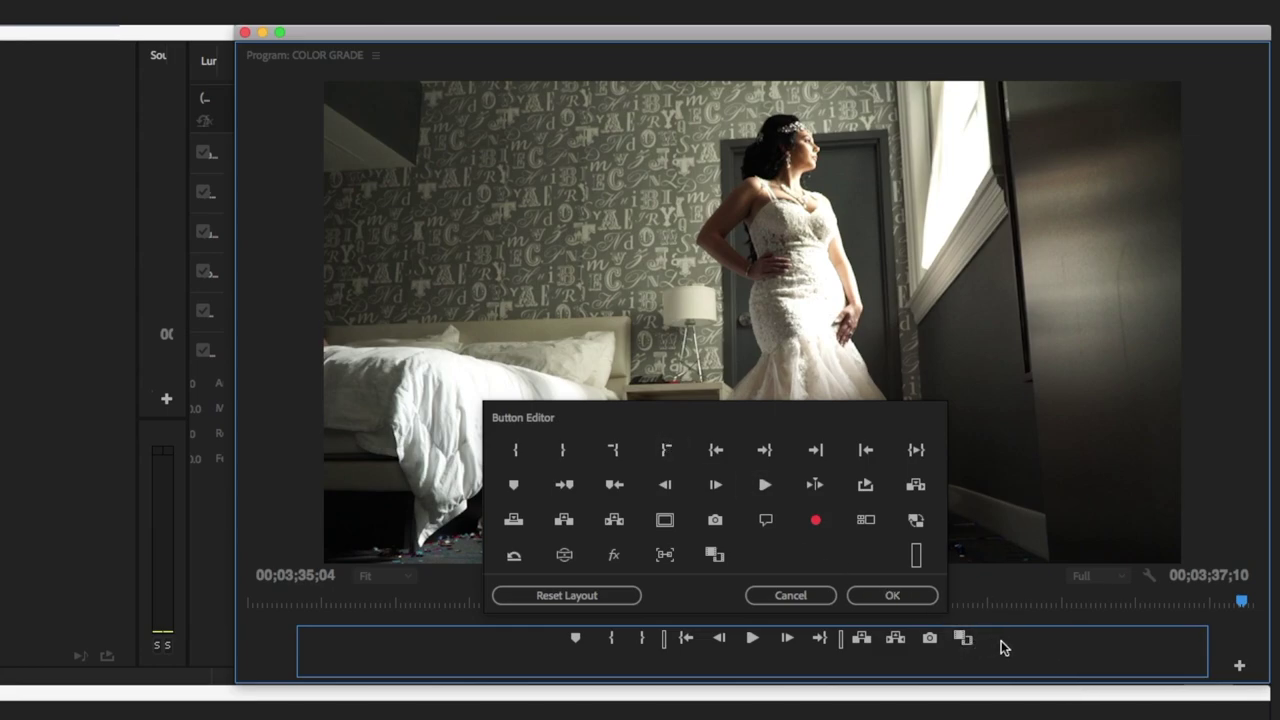
{"action": "left_click", "coordinate": [965, 641]}
{"action": "left_click_drag", "start_coordinate": [965, 641], "coordinate": [781, 527]}
Add the Safe Margins button back to the Program monitor, accept the layout and display the safe margins.
{"action": "left_click", "coordinate": [665, 521]}
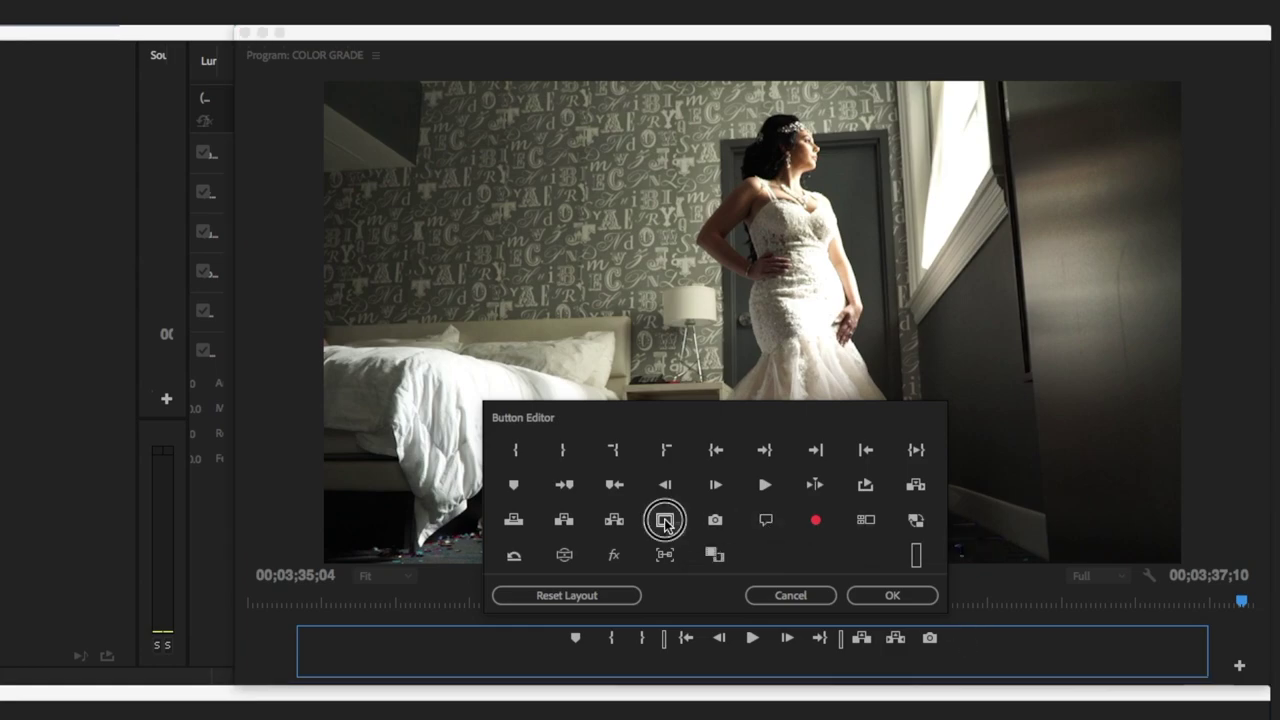
{"action": "left_click_drag", "start_coordinate": [665, 521], "coordinate": [966, 658]}
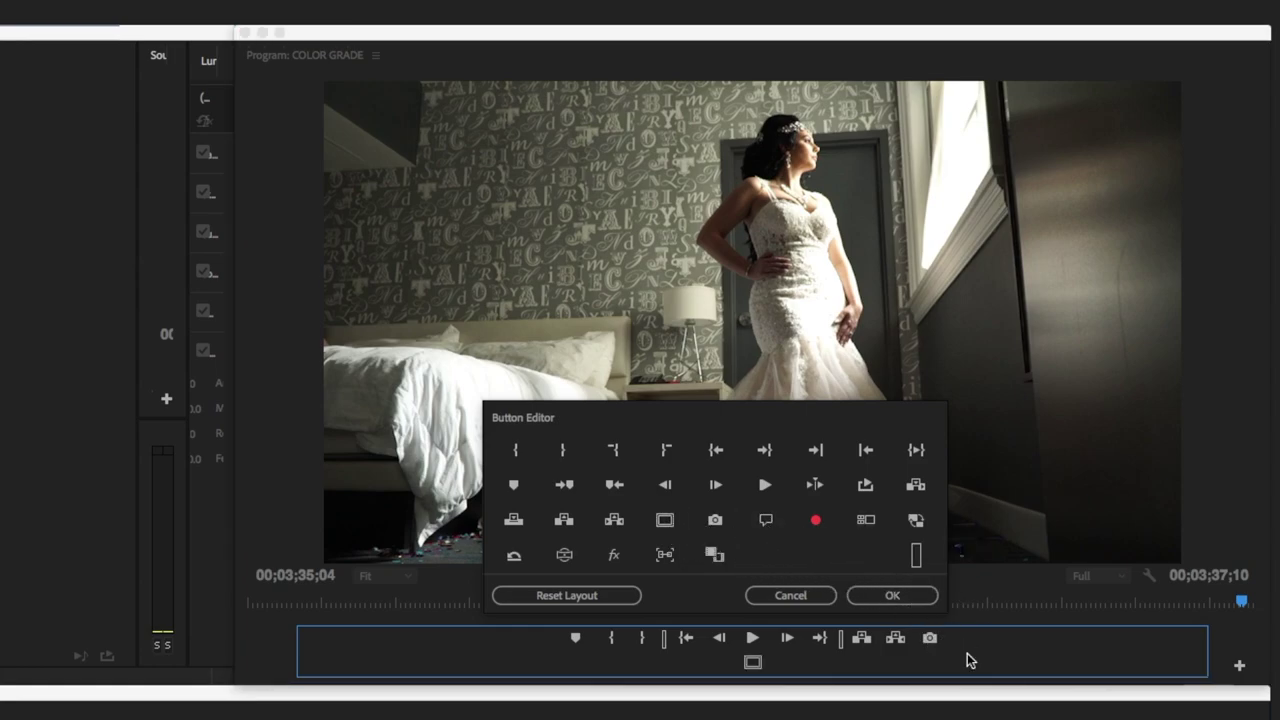
{"action": "left_click", "coordinate": [892, 595]}
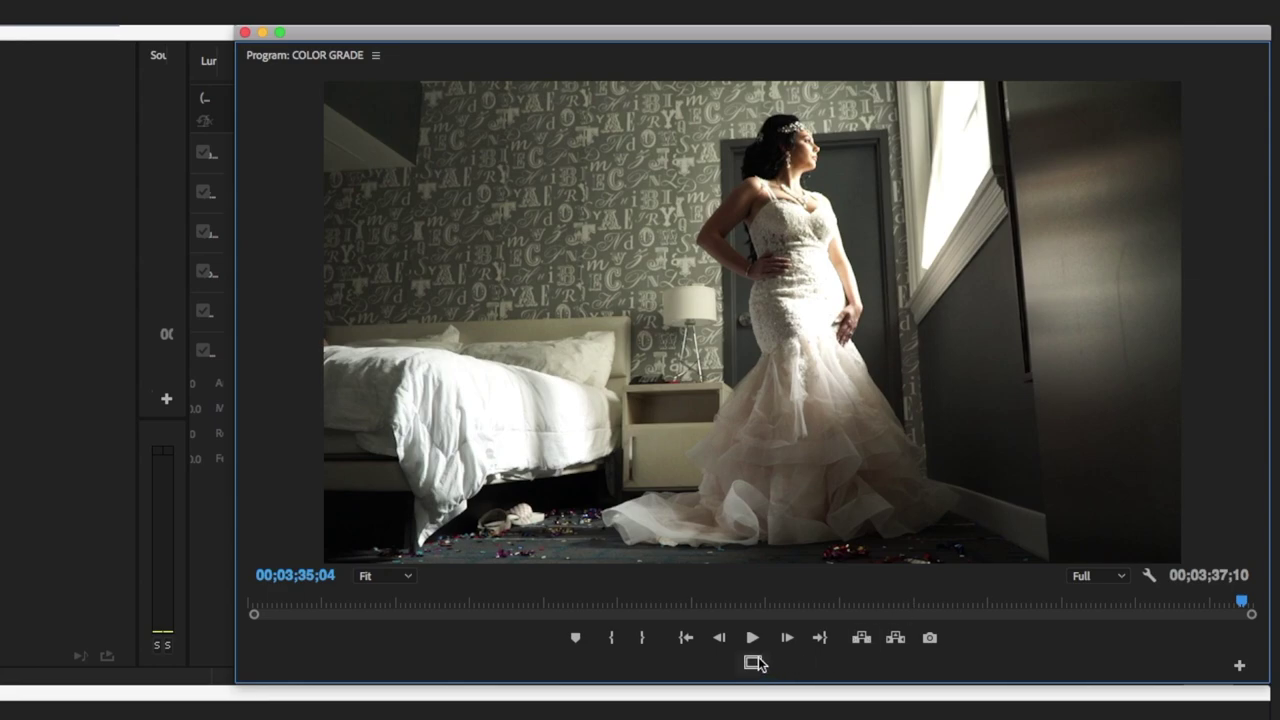
{"action": "left_click", "coordinate": [788, 659]}
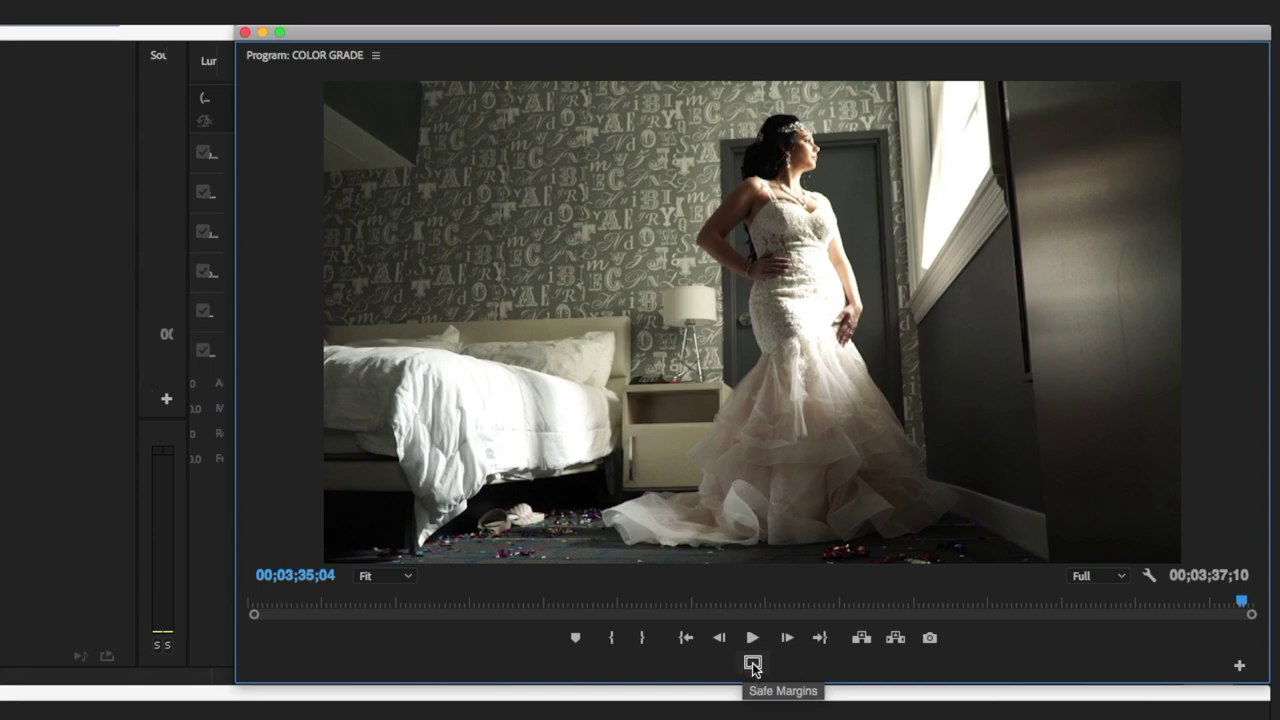
{"action": "left_click", "coordinate": [753, 666]}
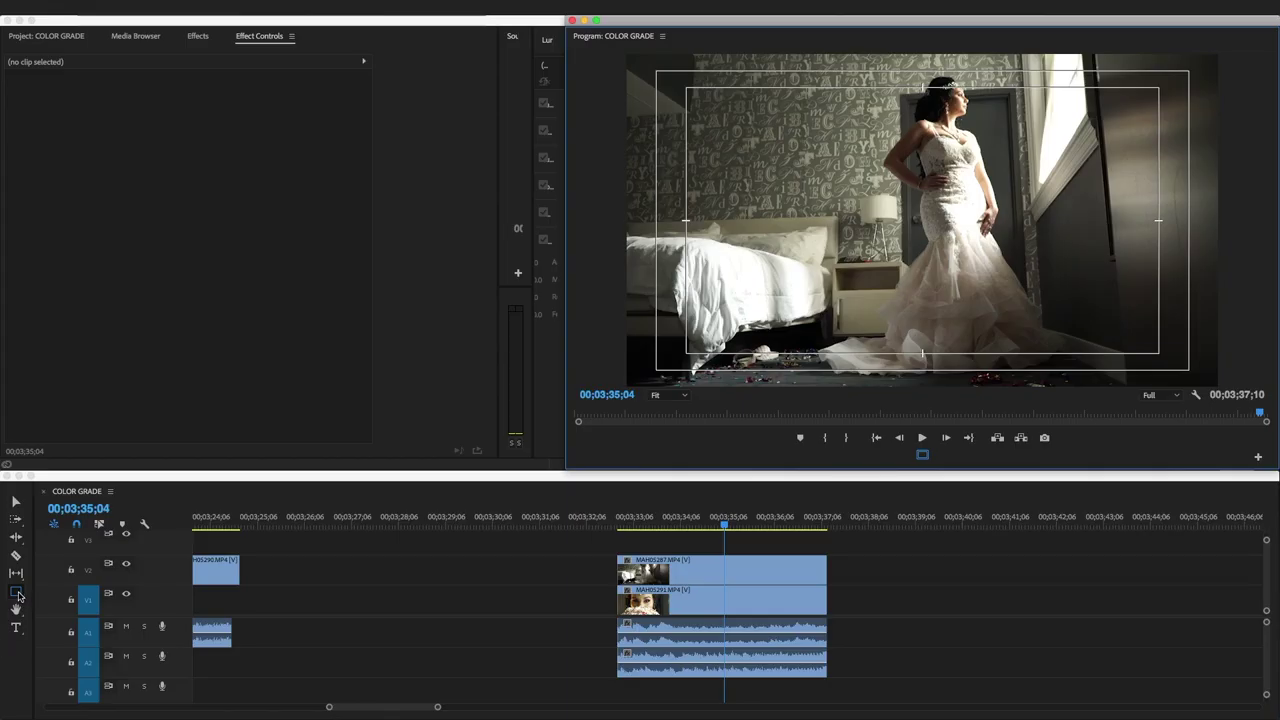
Draw a narrow vertical rectangle at the centre of the frame over the stacked clips, from the upper edge almost to the lower edge.
{"action": "left_click", "coordinate": [18, 596]}
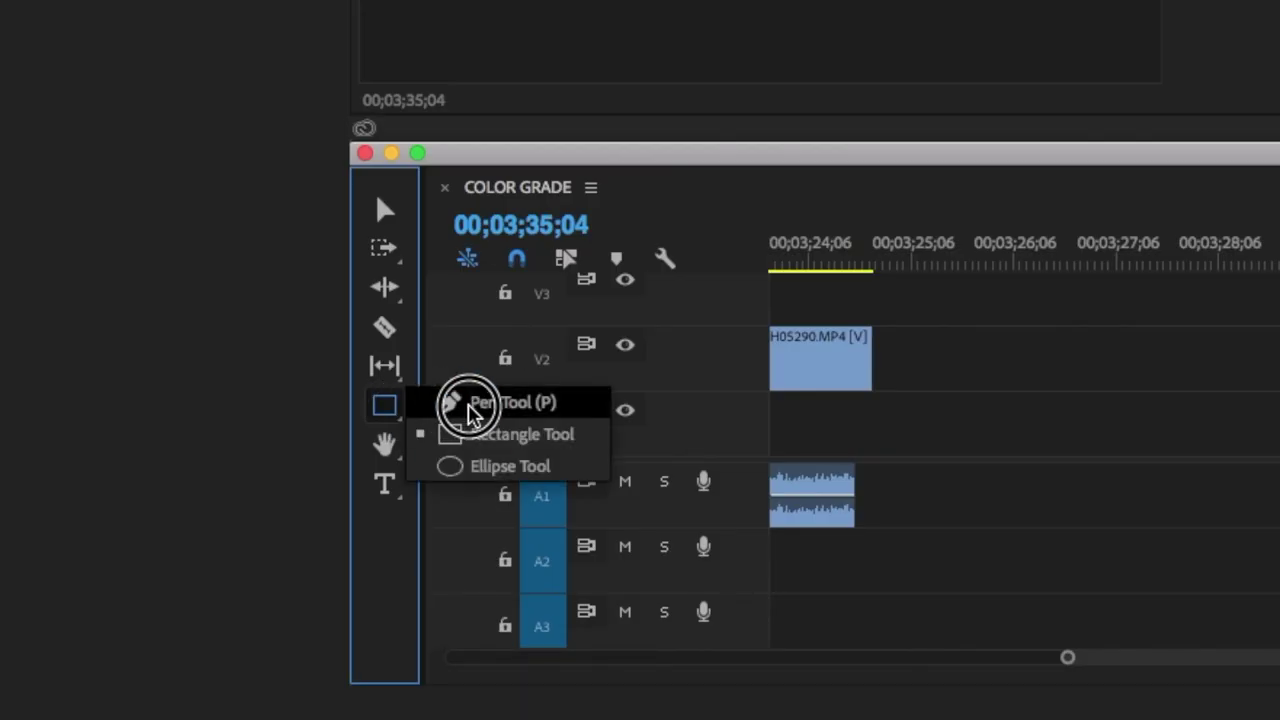
{"action": "left_click", "coordinate": [48, 594]}
{"action": "left_click_drag", "start_coordinate": [388, 414], "coordinate": [481, 436]}
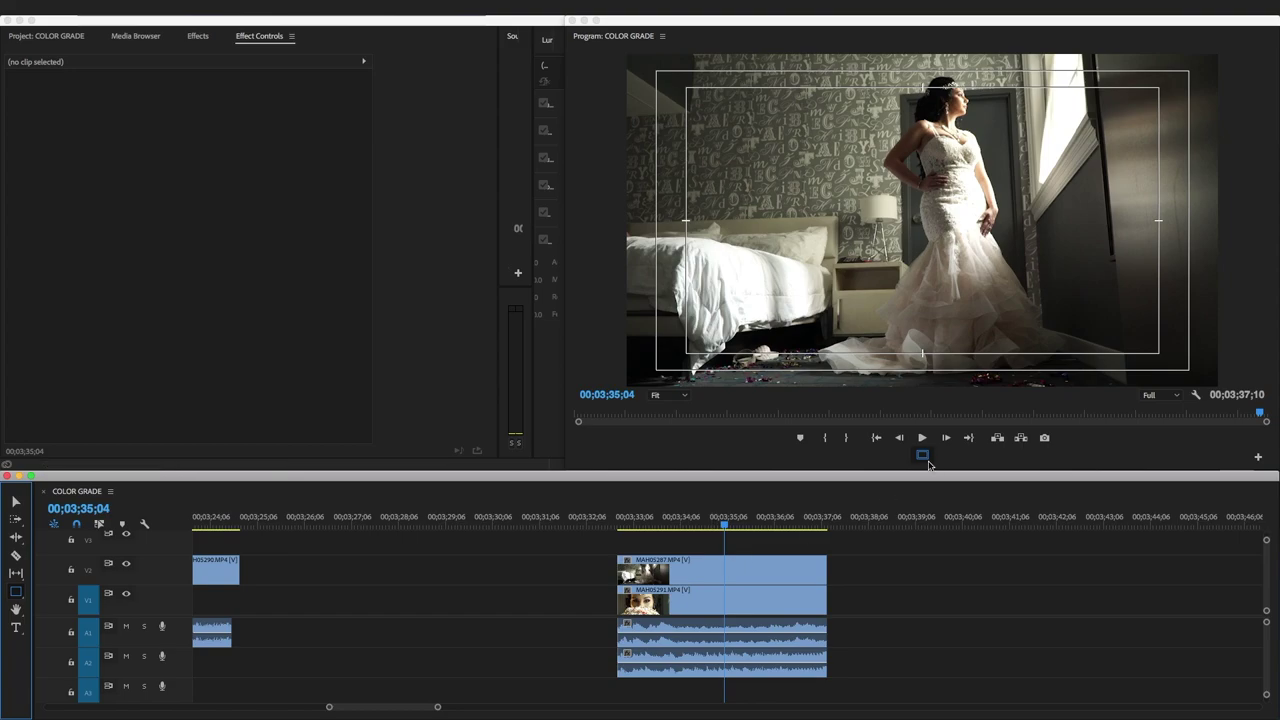
{"action": "left_click", "coordinate": [713, 522]}
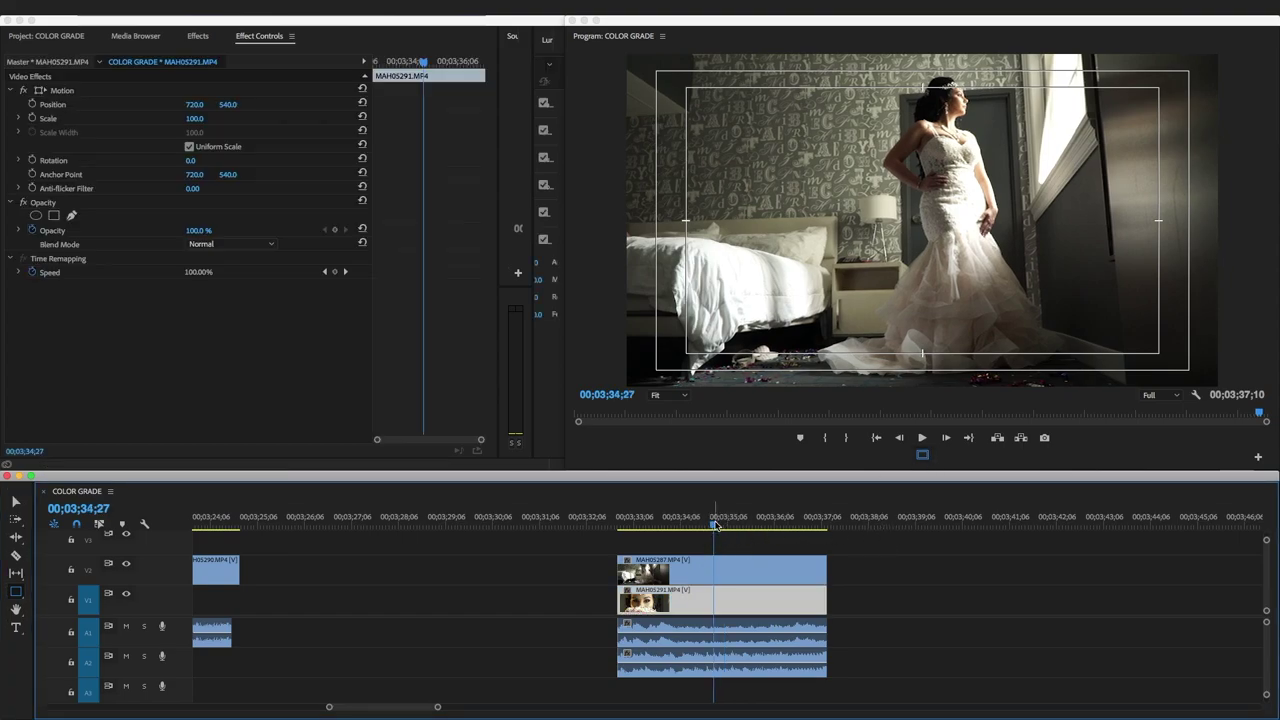
{"action": "left_click", "coordinate": [684, 522]}
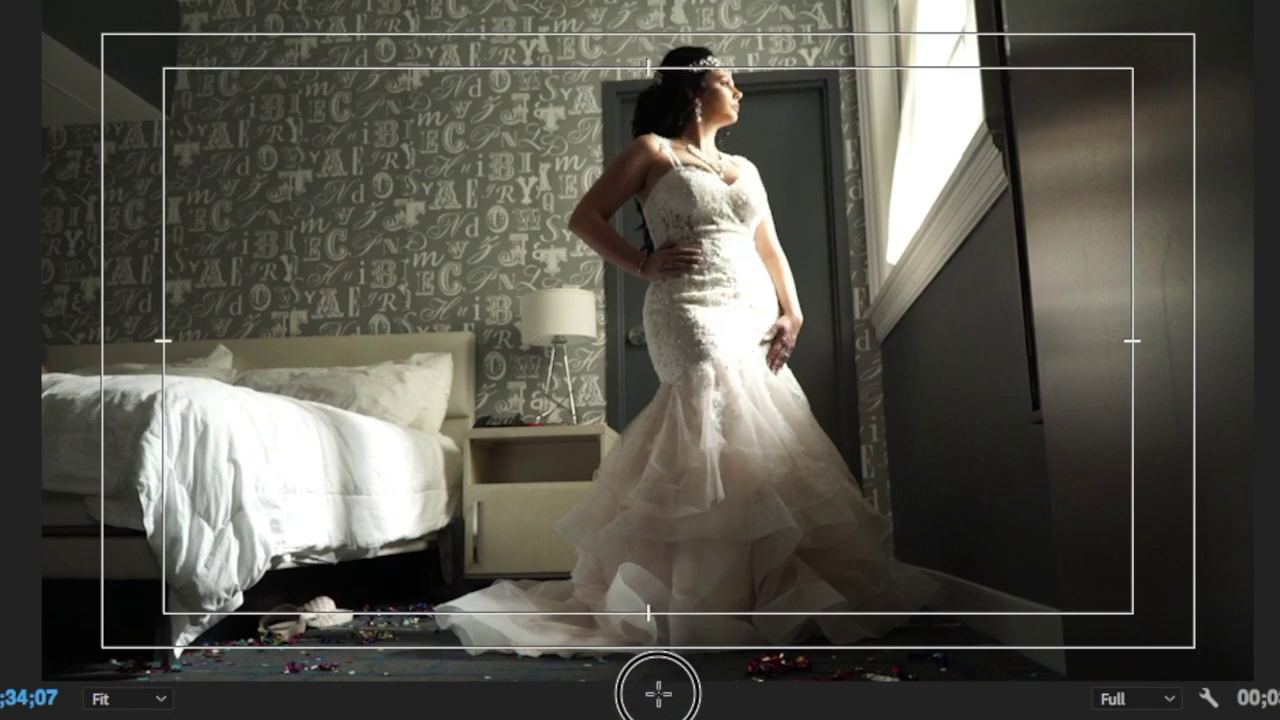
{"action": "key", "text": "space"}
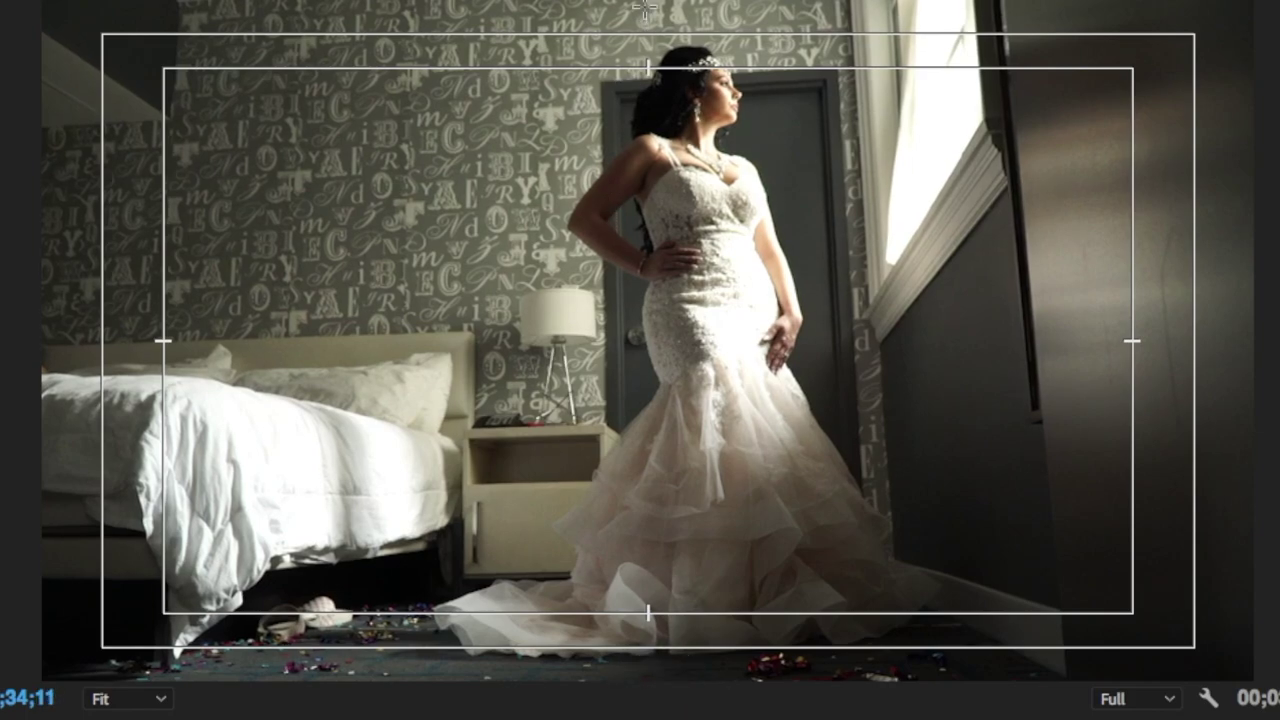
{"action": "mouse_move", "coordinate": [639, 5]}
{"action": "left_mouse_down"}
{"action": "mouse_move", "coordinate": [714, 337]}
{"action": "mouse_move", "coordinate": [723, 600]}
{"action": "mouse_move", "coordinate": [710, 640]}
{"action": "left_mouse_up"}
{"action": "mouse_move", "coordinate": [680, 686]}
{"action": "left_mouse_down"}
{"action": "mouse_move", "coordinate": [654, 706]}
{"action": "mouse_move", "coordinate": [652, 690]}
{"action": "mouse_move", "coordinate": [675, 705]}
{"action": "mouse_move", "coordinate": [671, 686]}
{"action": "mouse_move", "coordinate": [706, 666]}
{"action": "mouse_move", "coordinate": [712, 676]}
{"action": "mouse_move", "coordinate": [672, 708]}
{"action": "left_mouse_up"}
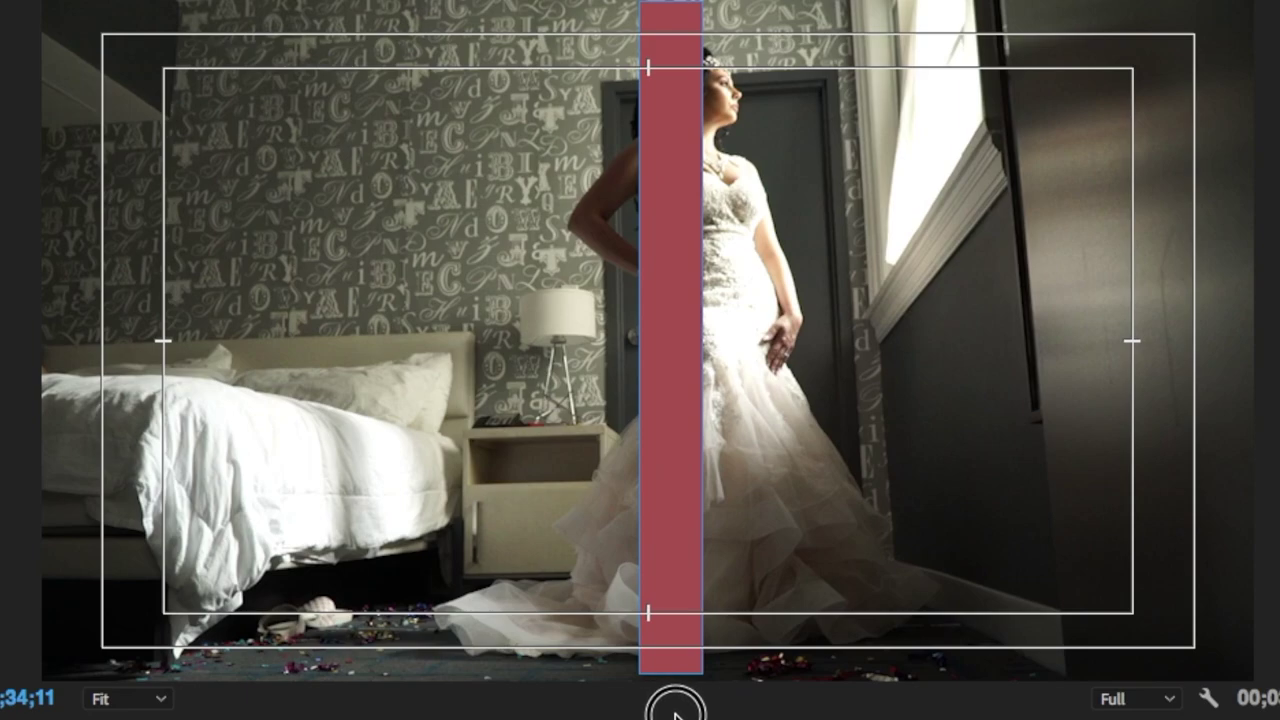
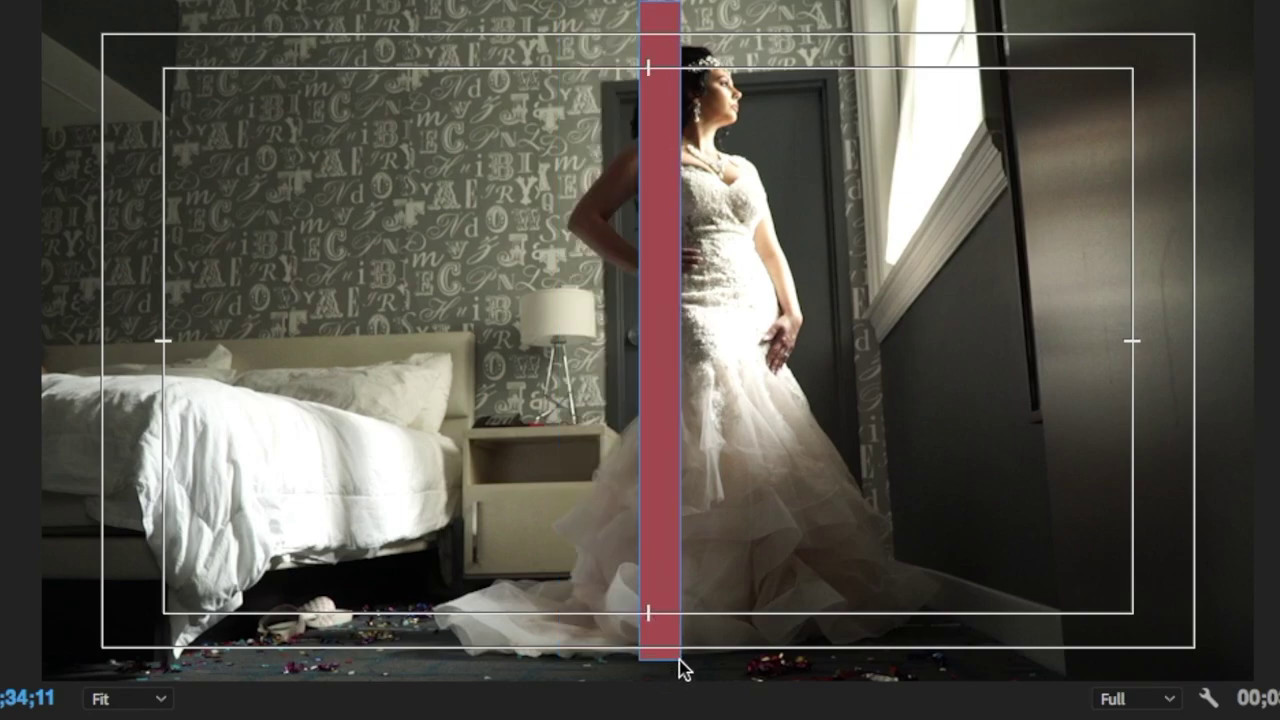
{"action": "left_click_drag", "start_coordinate": [678, 668], "coordinate": [672, 692]}
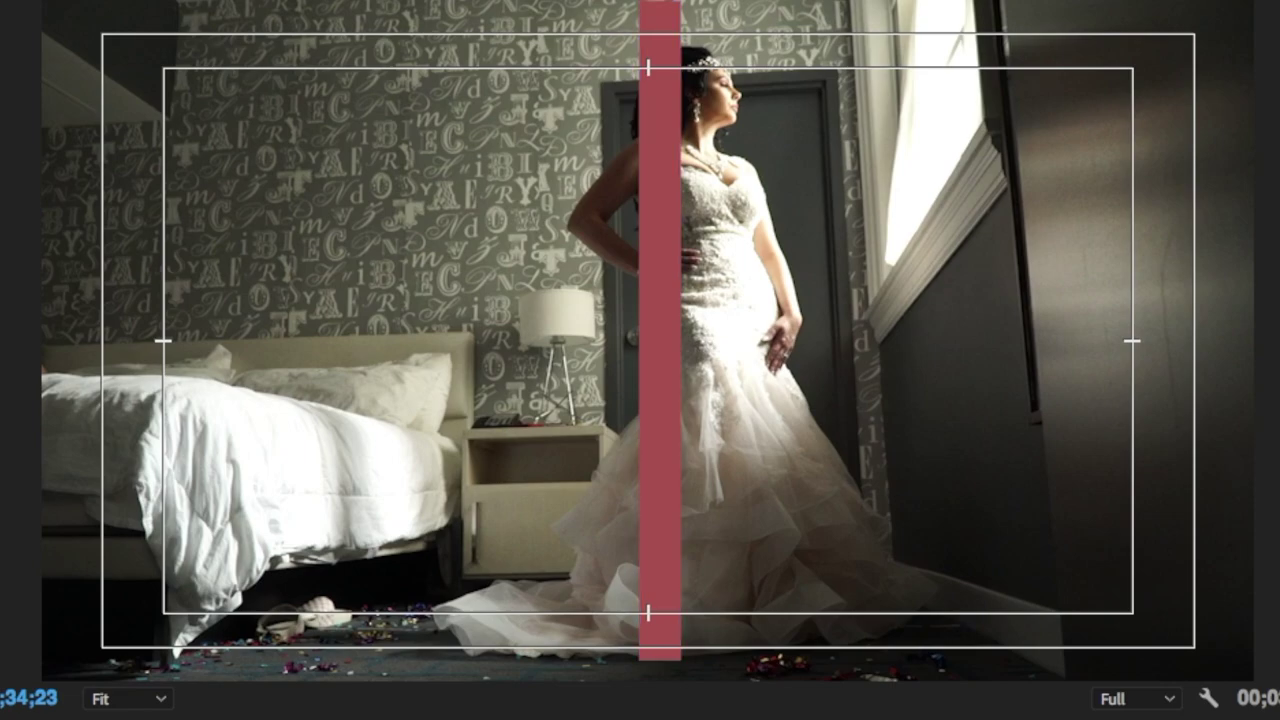
{"action": "key", "text": "j"}
{"action": "key", "text": "j"}
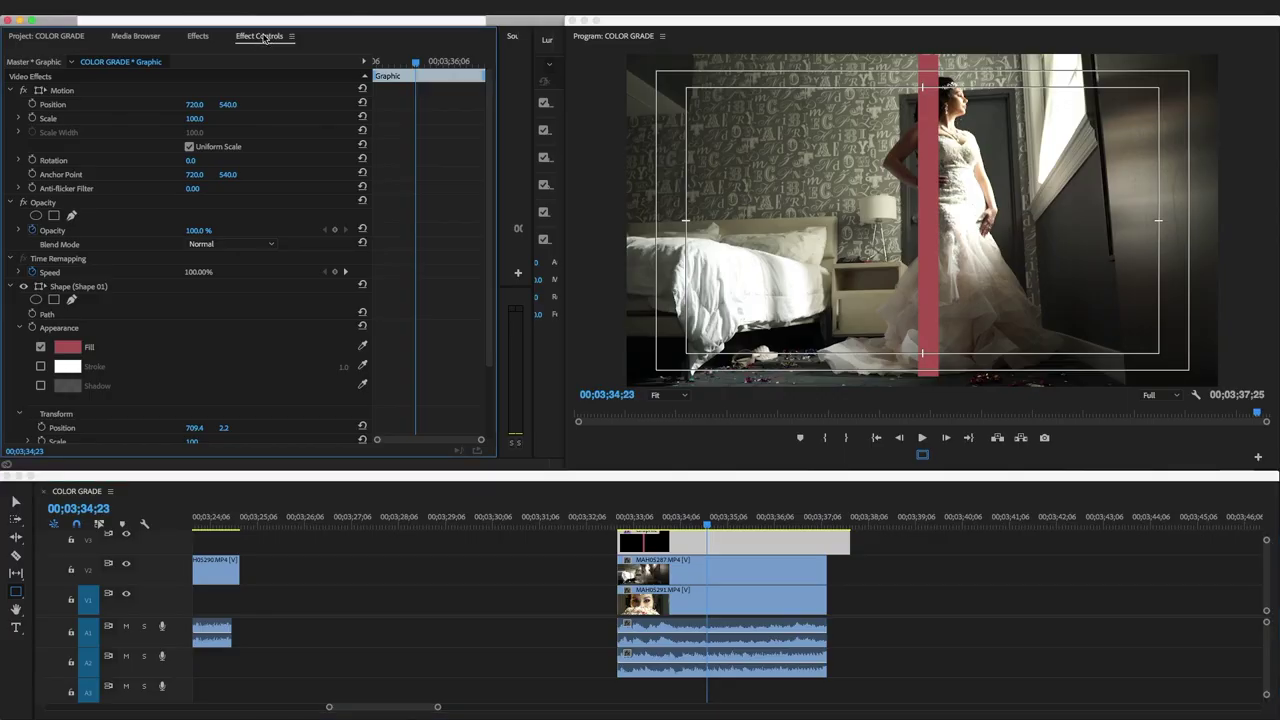
Set the rectangle's fill colour to white.
{"action": "left_click", "coordinate": [69, 347]}
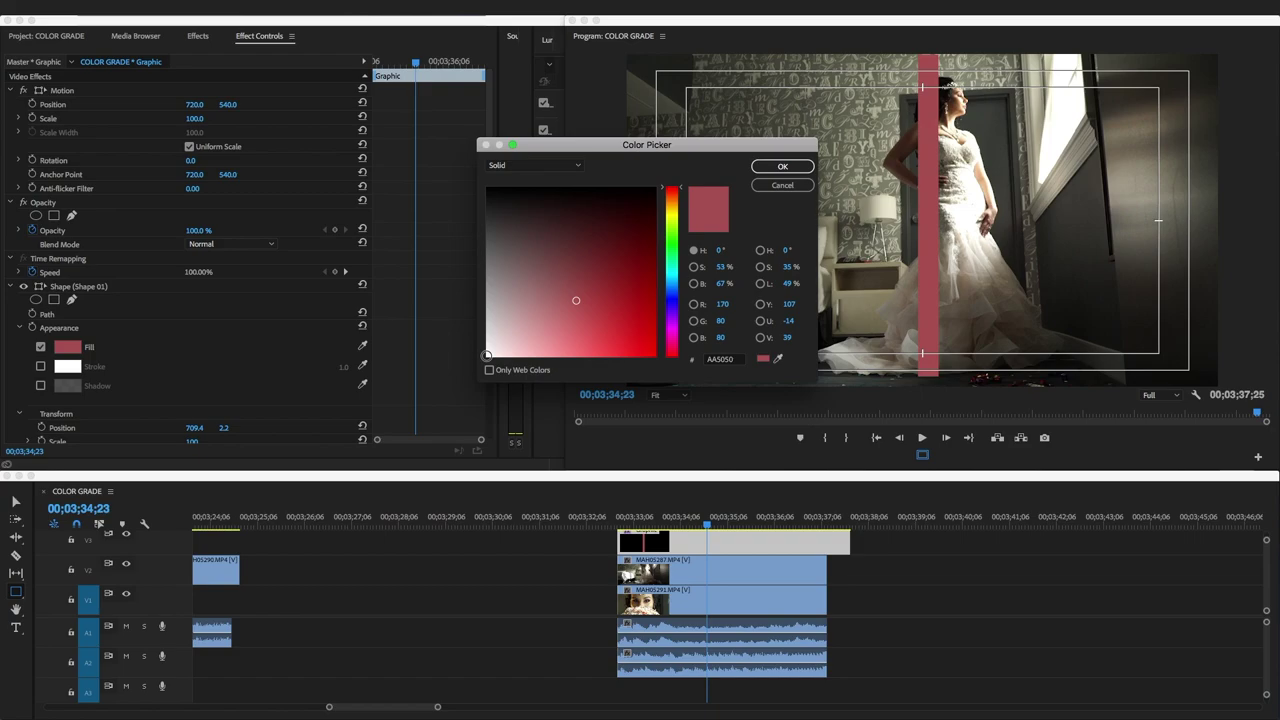
{"action": "left_click", "coordinate": [488, 356]}
{"action": "left_click", "coordinate": [782, 167]}
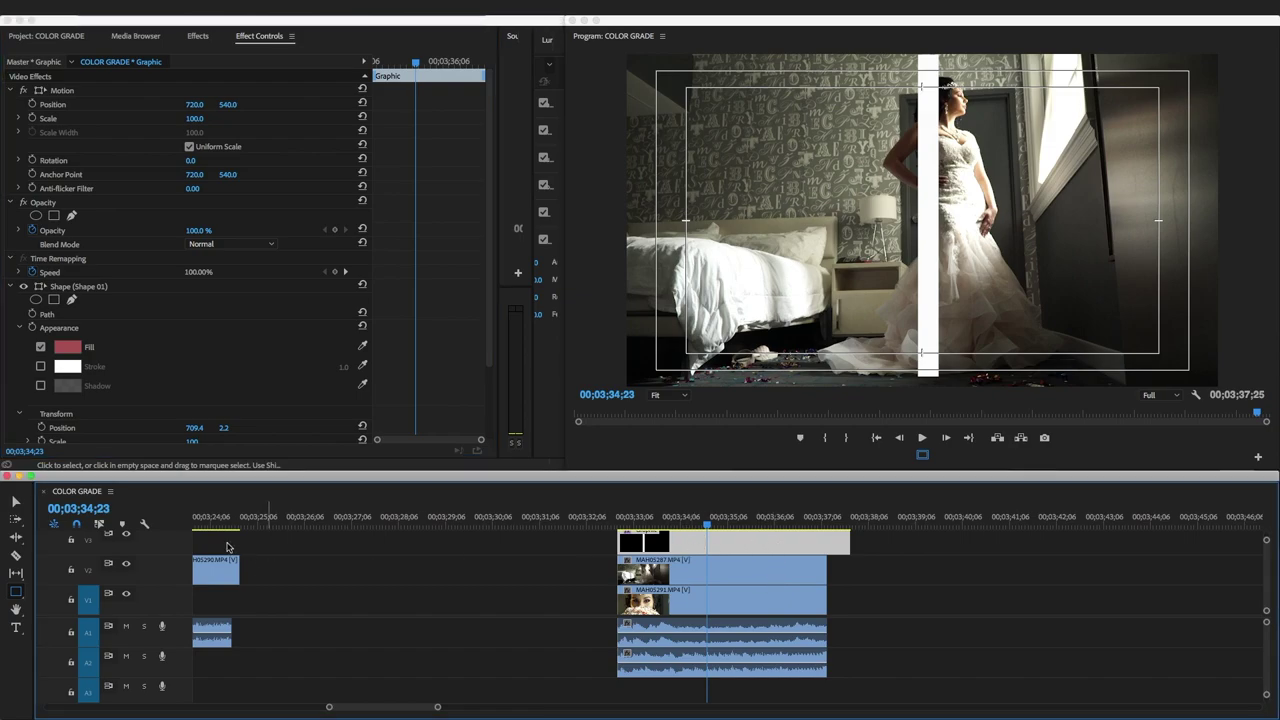
Stretch the white bar down to the frame's lower edge, make it narrower and shift its left edge slightly outward around the centre marks.
{"action": "left_click", "coordinate": [16, 502]}
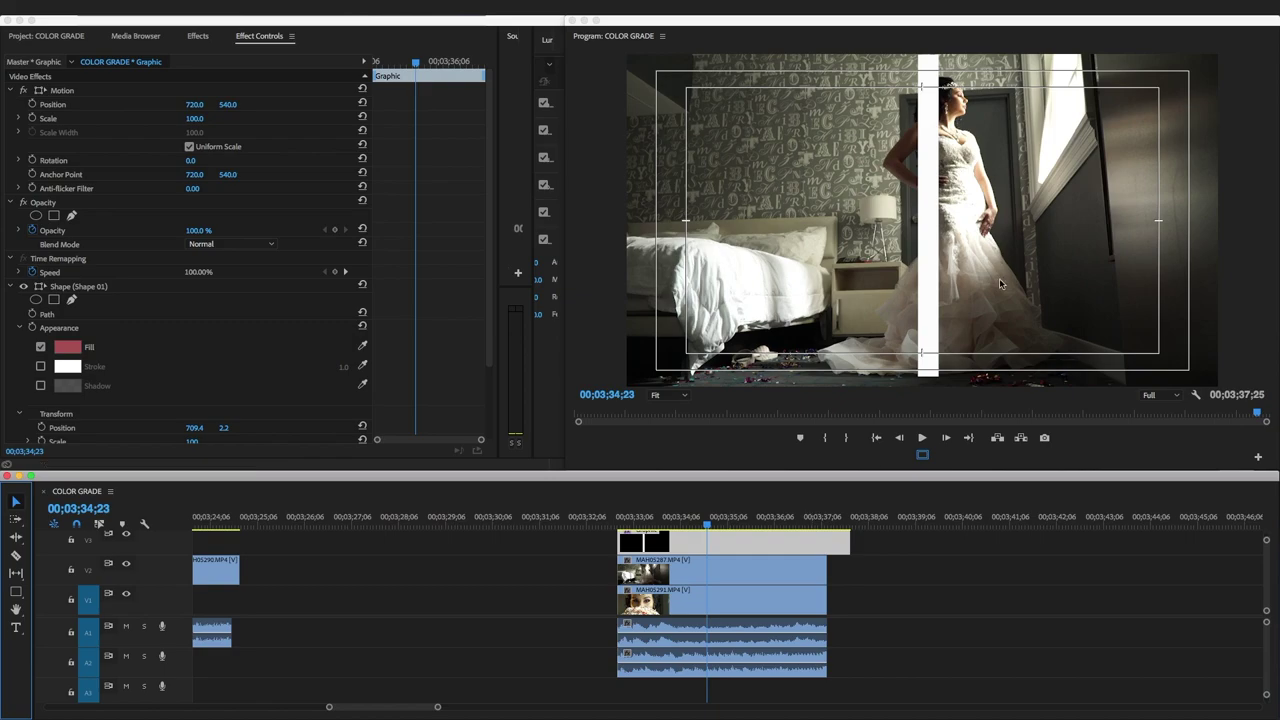
{"action": "left_click", "coordinate": [694, 546]}
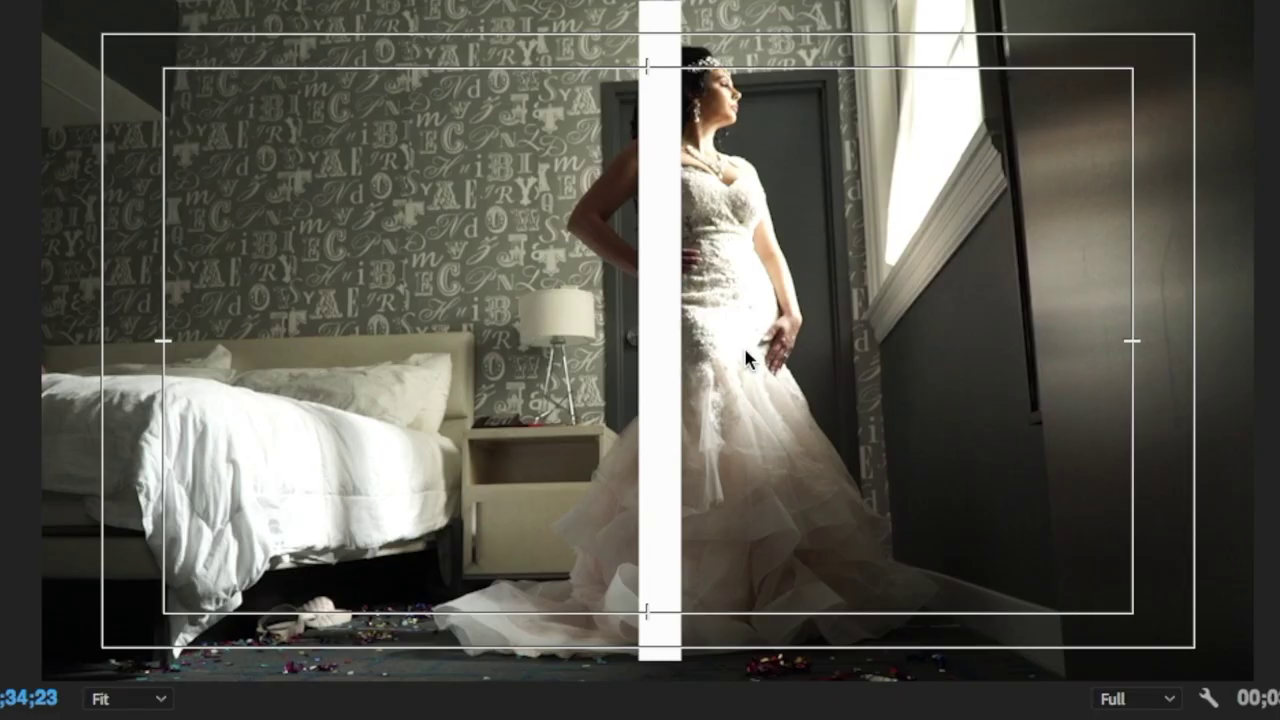
{"action": "left_click", "coordinate": [656, 389]}
{"action": "left_click_drag", "start_coordinate": [659, 660], "coordinate": [647, 703]}
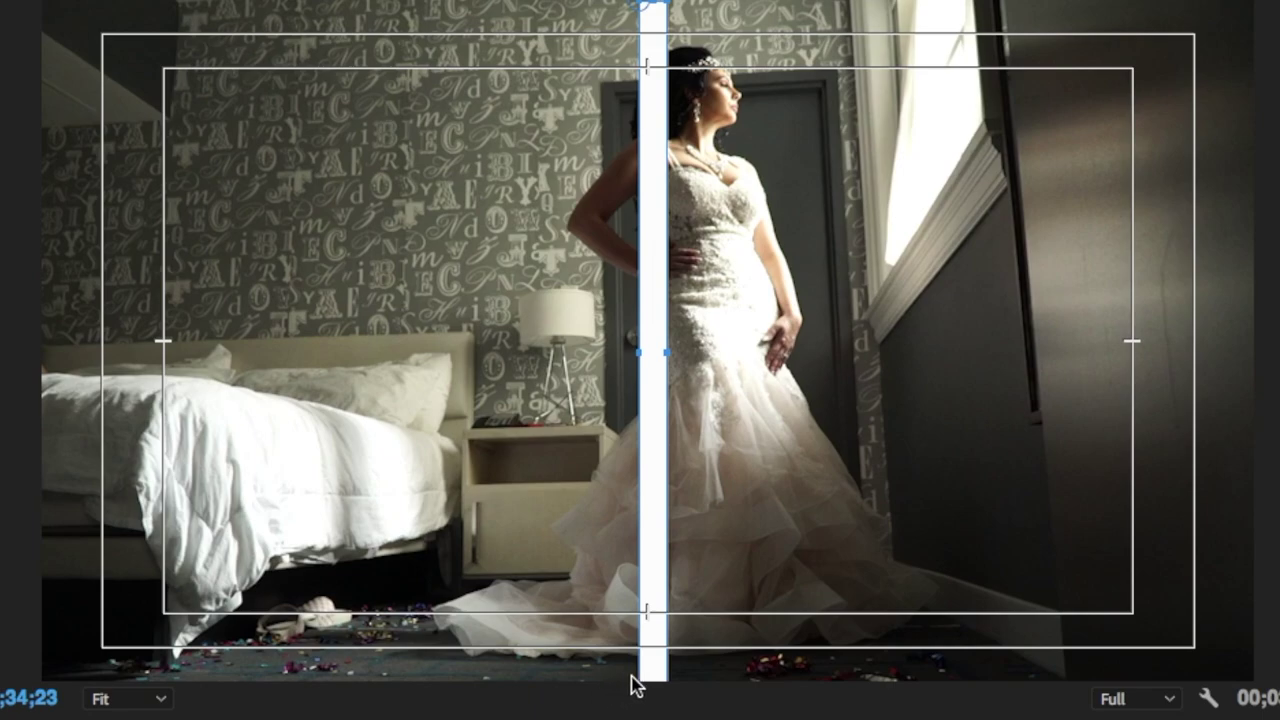
{"action": "mouse_move", "coordinate": [632, 358]}
{"action": "left_mouse_down"}
{"action": "mouse_move", "coordinate": [620, 356]}
{"action": "mouse_move", "coordinate": [630, 352]}
{"action": "left_mouse_up"}
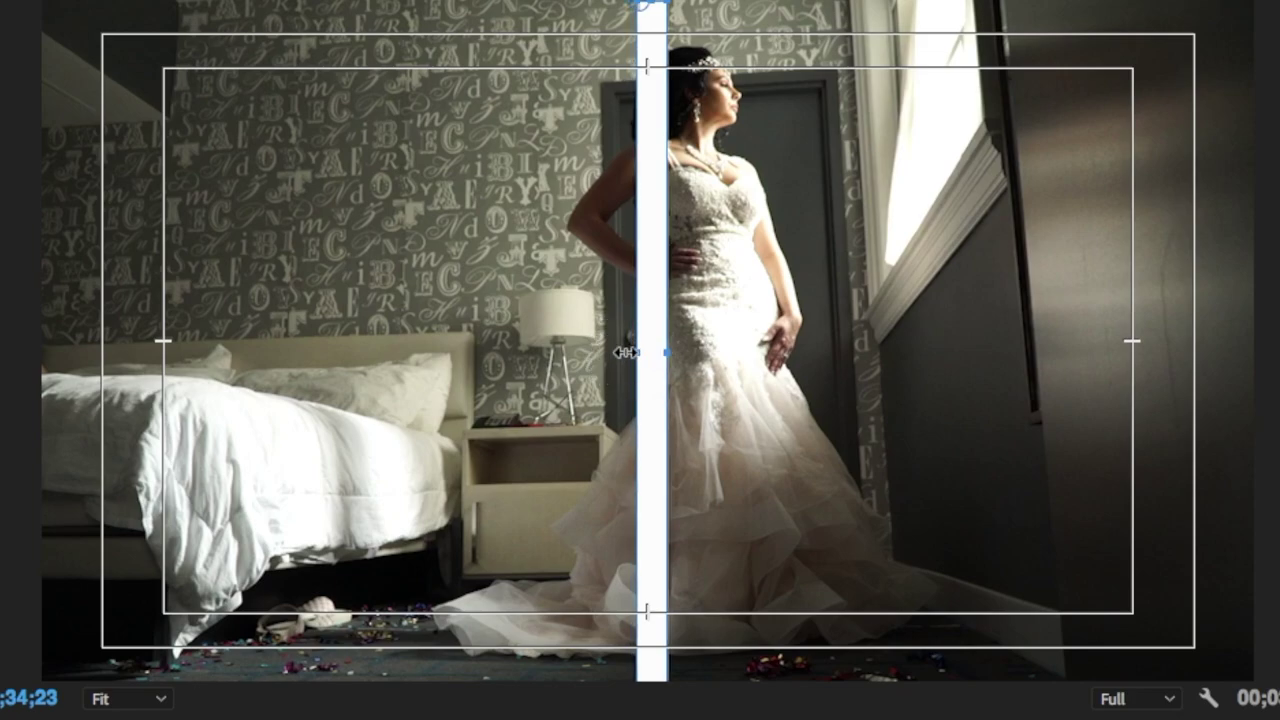
Narrow the white vertical bar by moving its right edge inward so it sits evenly around the frame's centre marks.
{"action": "mouse_move", "coordinate": [668, 352]}
{"action": "left_mouse_down"}
{"action": "mouse_move", "coordinate": [711, 357]}
{"action": "mouse_move", "coordinate": [653, 356]}
{"action": "mouse_move", "coordinate": [685, 350]}
{"action": "mouse_move", "coordinate": [663, 349]}
{"action": "mouse_move", "coordinate": [677, 357]}
{"action": "mouse_move", "coordinate": [654, 369]}
{"action": "left_mouse_up"}
{"action": "left_click", "coordinate": [663, 354]}
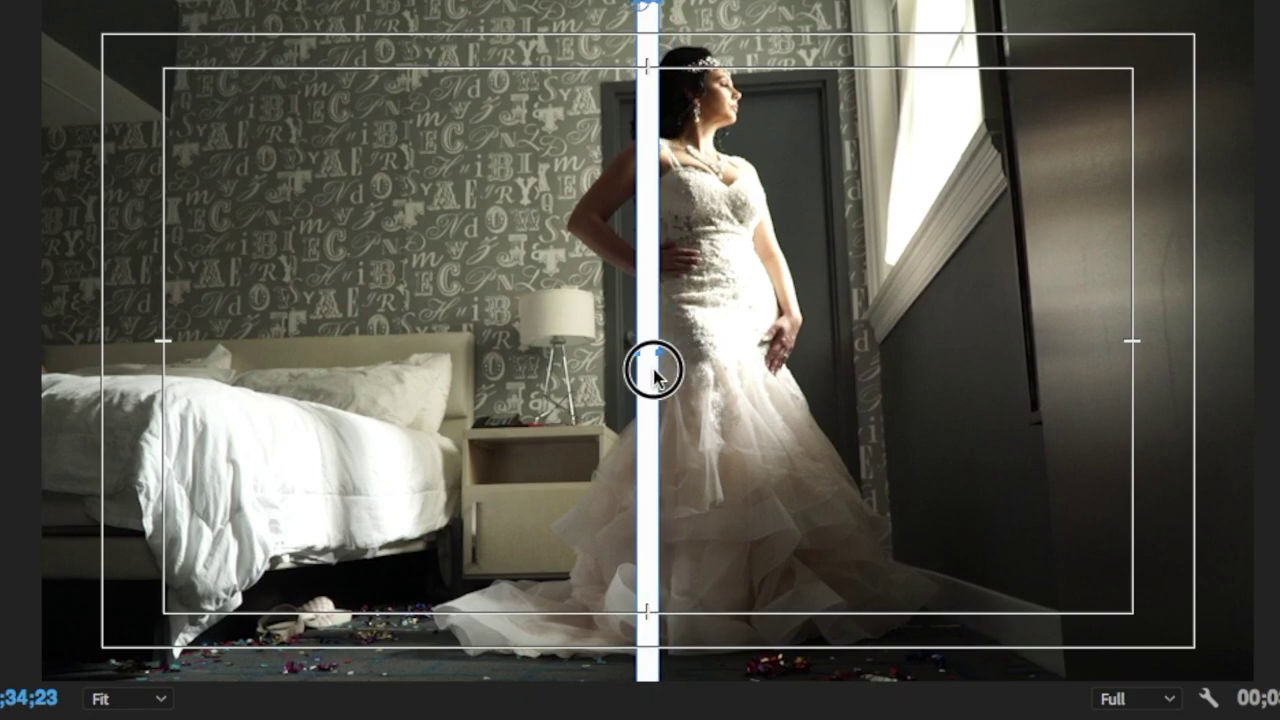
{"action": "left_click", "coordinate": [654, 369]}
{"action": "left_click", "coordinate": [623, 700]}
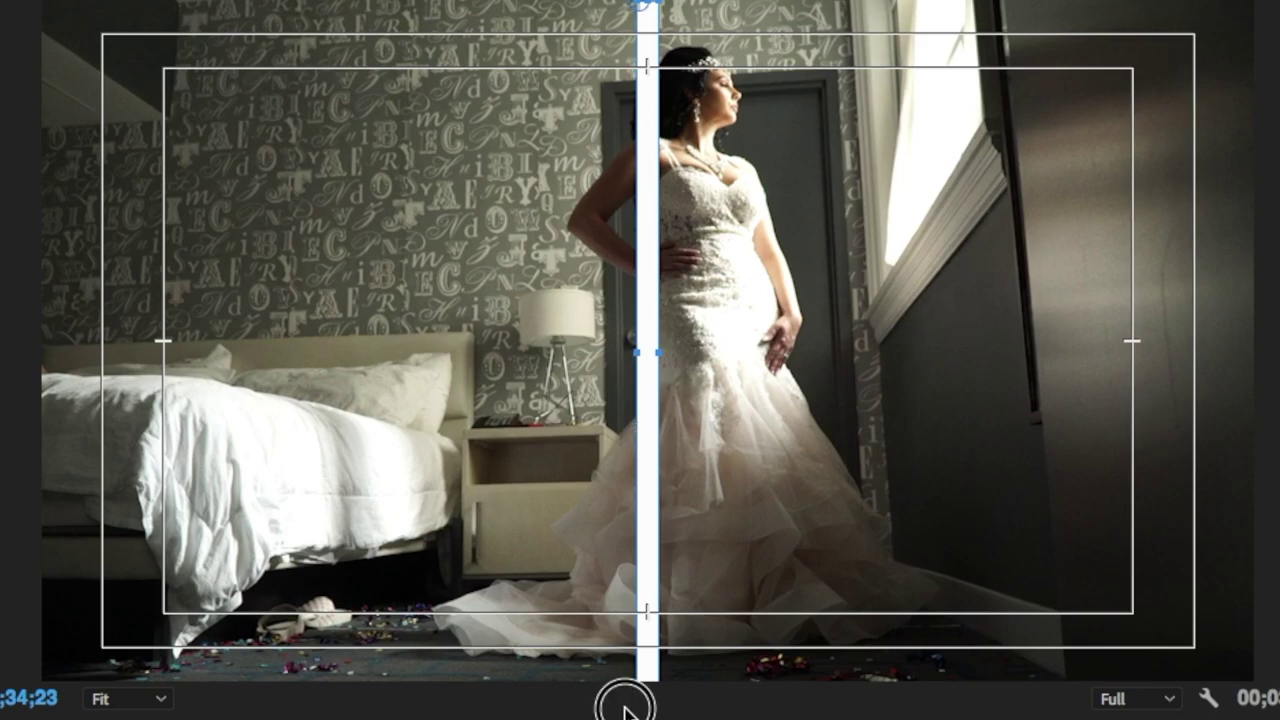
{"action": "left_click_drag", "start_coordinate": [646, 4], "coordinate": [640, 4]}
{"action": "left_click", "coordinate": [640, 4]}
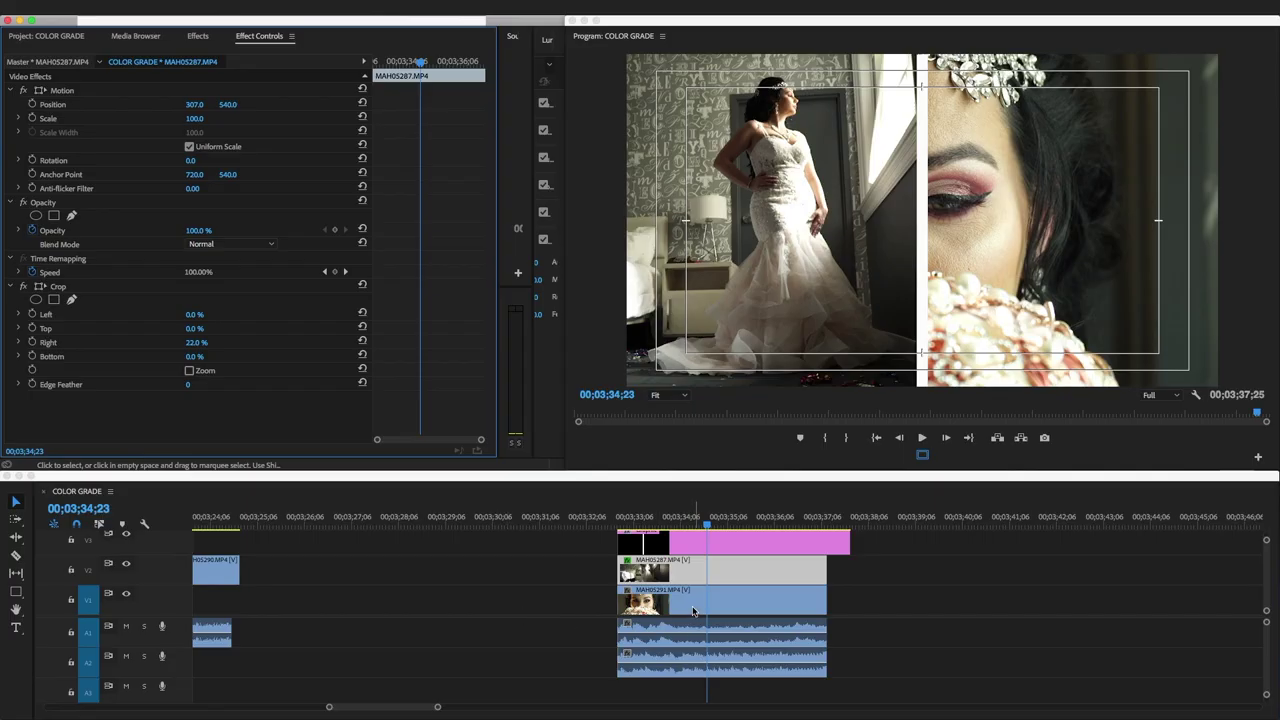
Shift the lower close-up clip MAH05291.MP4 horizontally to Position X 1163 so the face fills the area beside the divider.
{"action": "left_click", "coordinate": [692, 604]}
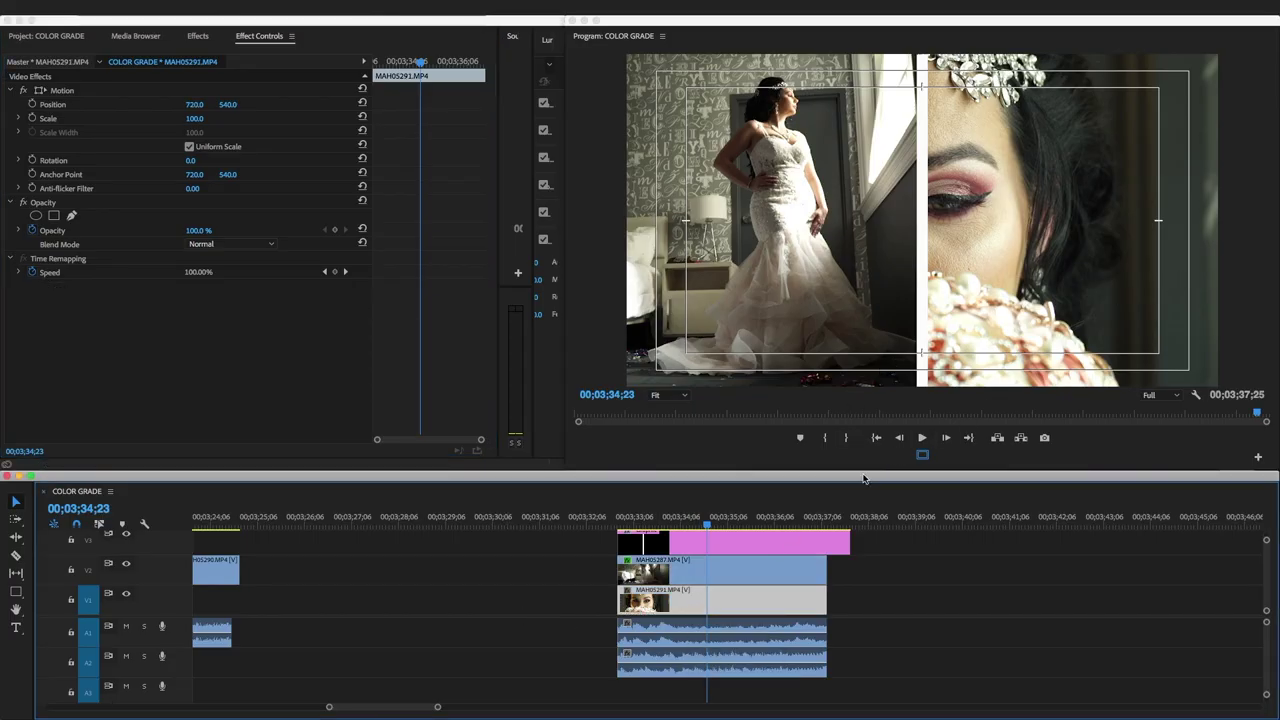
{"action": "left_click", "coordinate": [713, 604]}
{"action": "left_click_drag", "start_coordinate": [193, 104], "coordinate": [648, 104]}
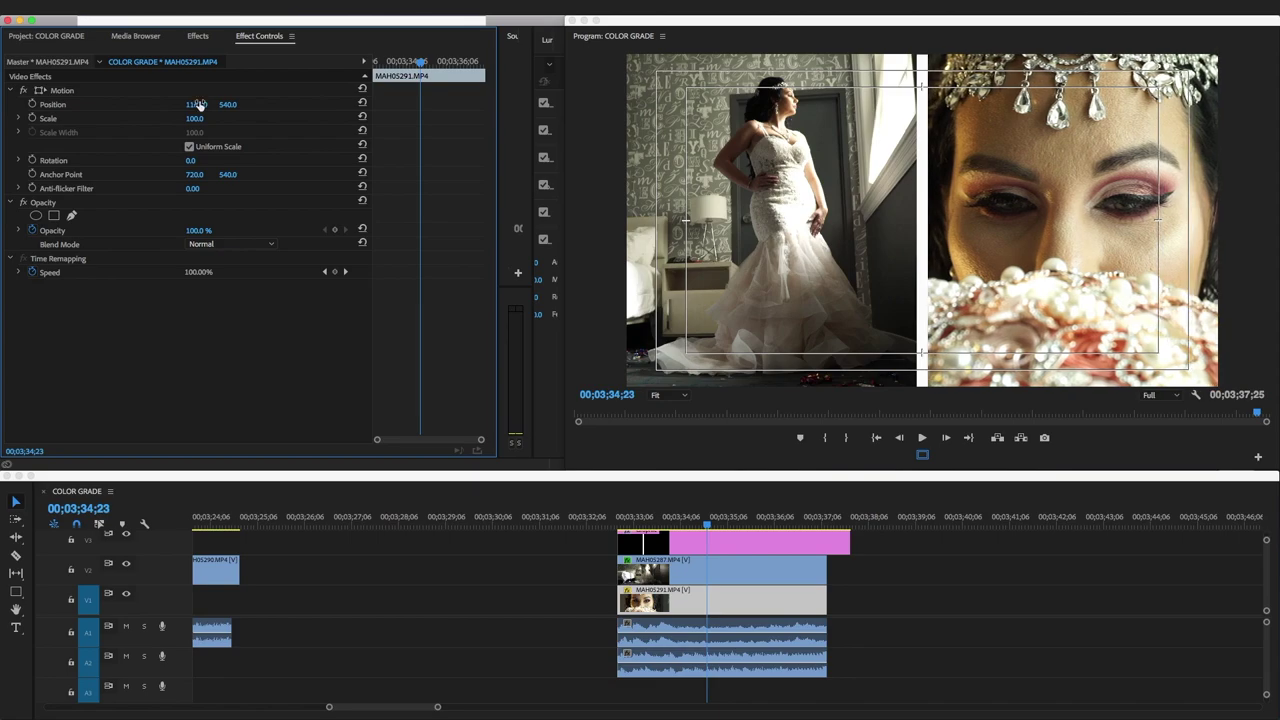
Play the split-screen from near its start with the safe margins hidden to check both clips and the divider.
{"action": "left_click", "coordinate": [657, 521]}
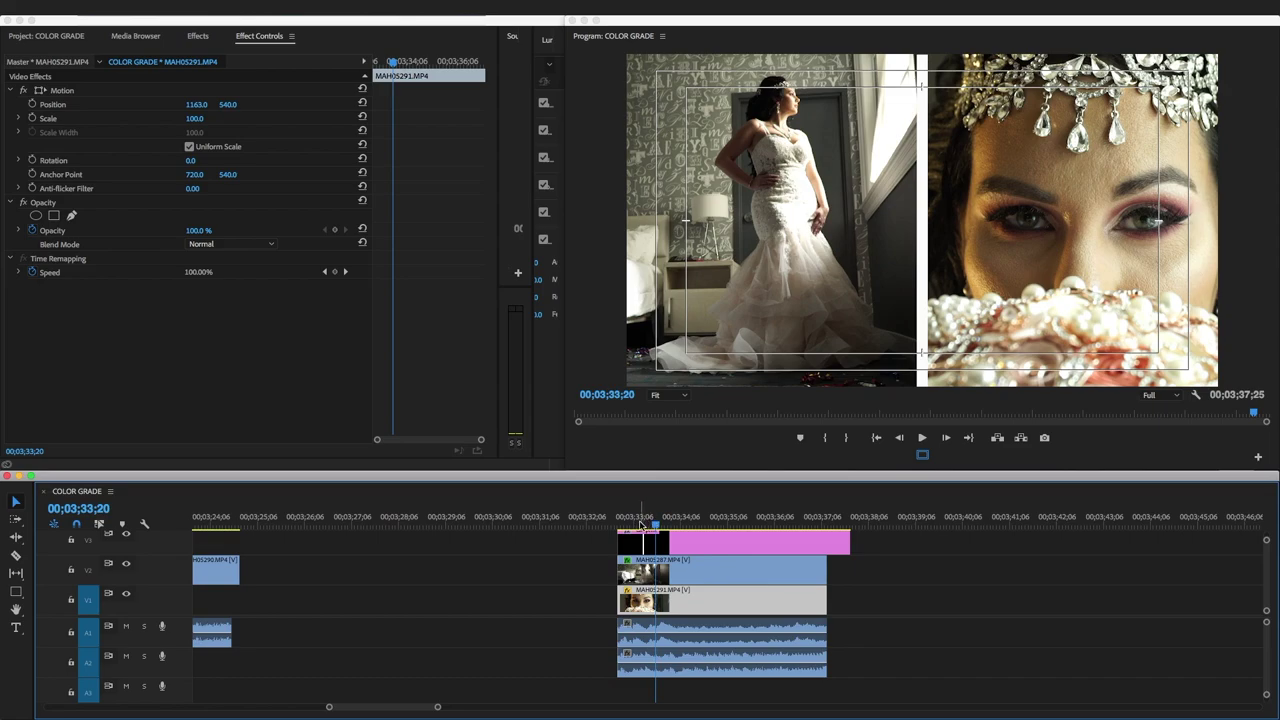
{"action": "left_click", "coordinate": [604, 522]}
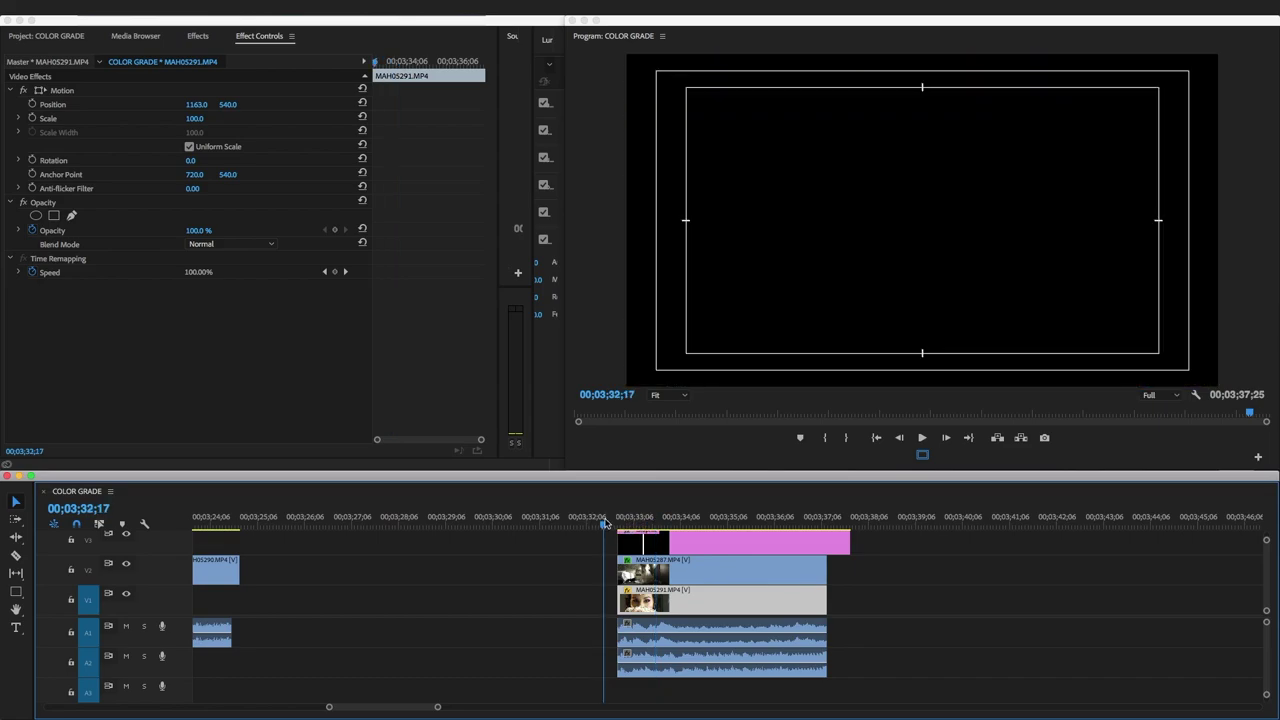
{"action": "left_click_drag", "start_coordinate": [604, 522], "coordinate": [623, 522]}
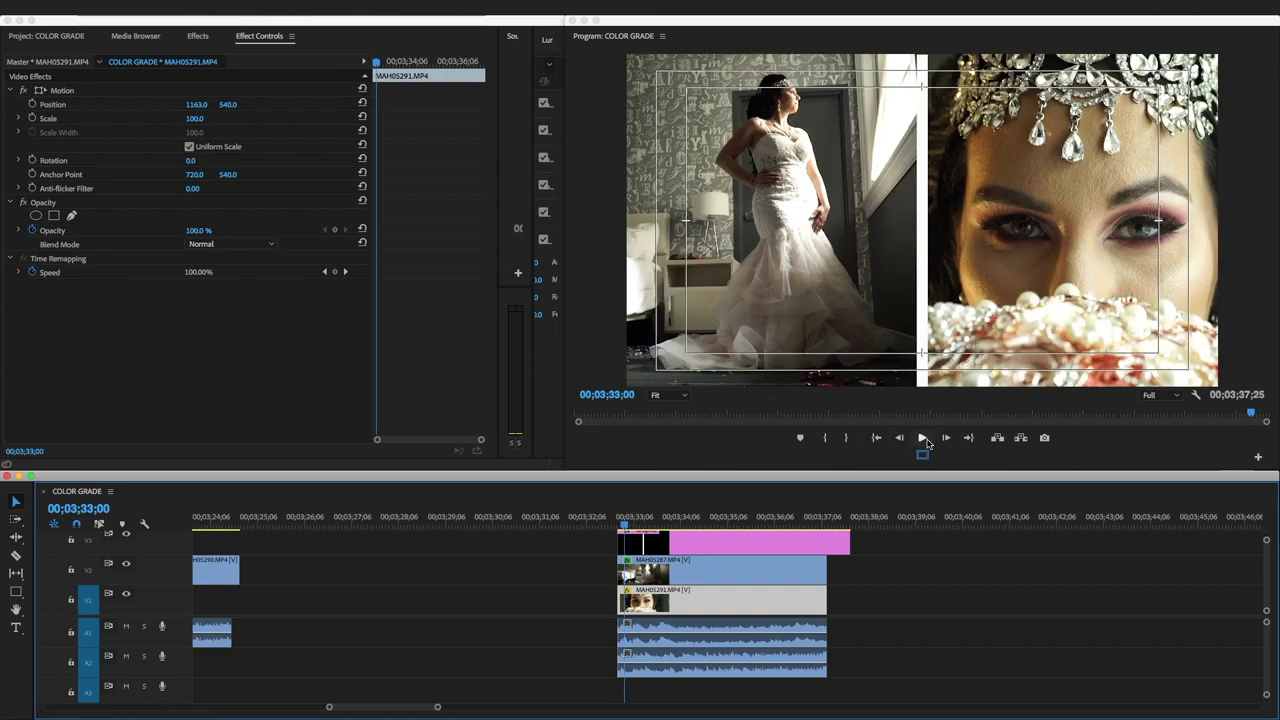
{"action": "left_click", "coordinate": [922, 456]}
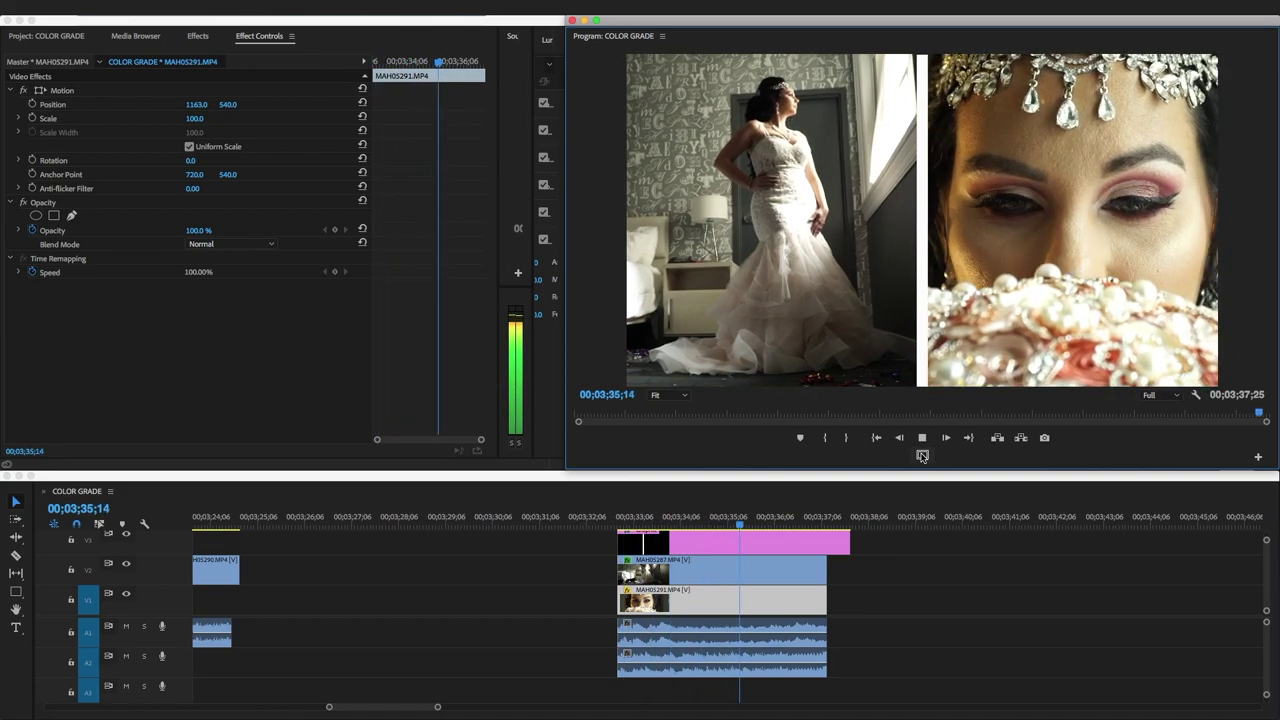
{"action": "key", "text": "space"}
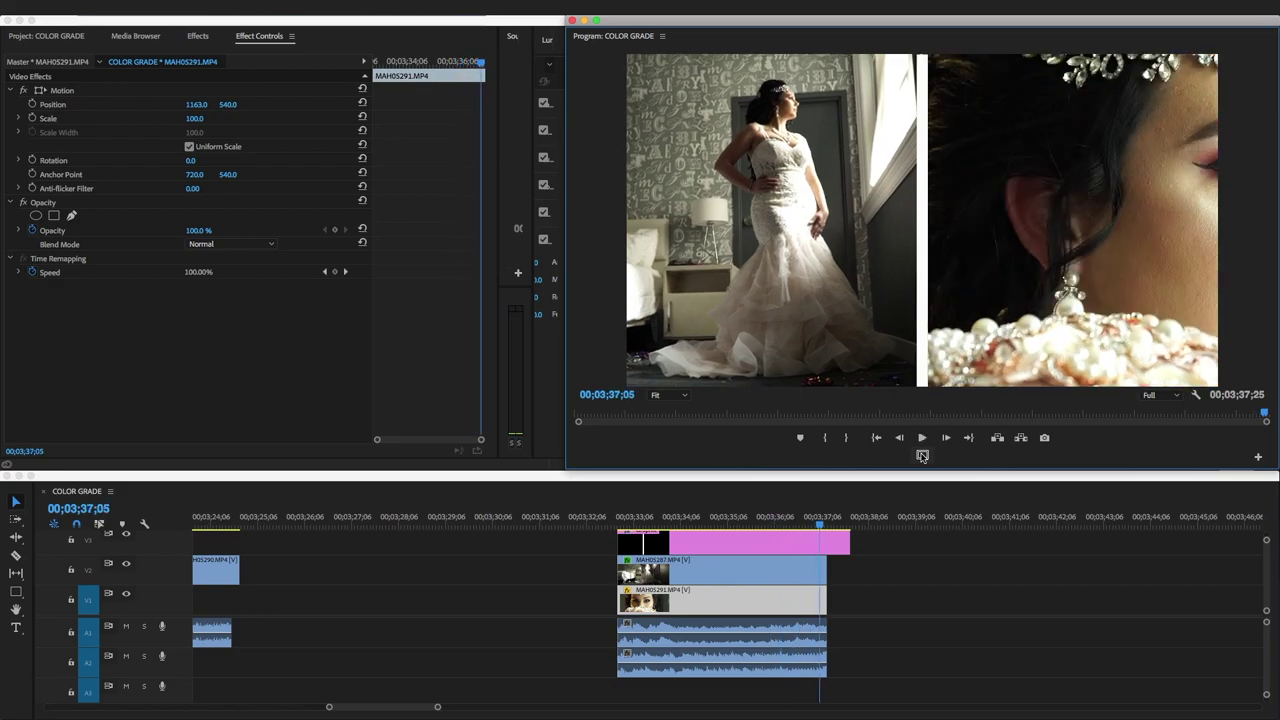
Set the Program monitor's playback resolution to 1/2 and play the split-screen again from its start.
{"action": "left_click", "coordinate": [1158, 395]}
{"action": "left_click", "coordinate": [1162, 422]}
{"action": "left_click", "coordinate": [621, 517]}
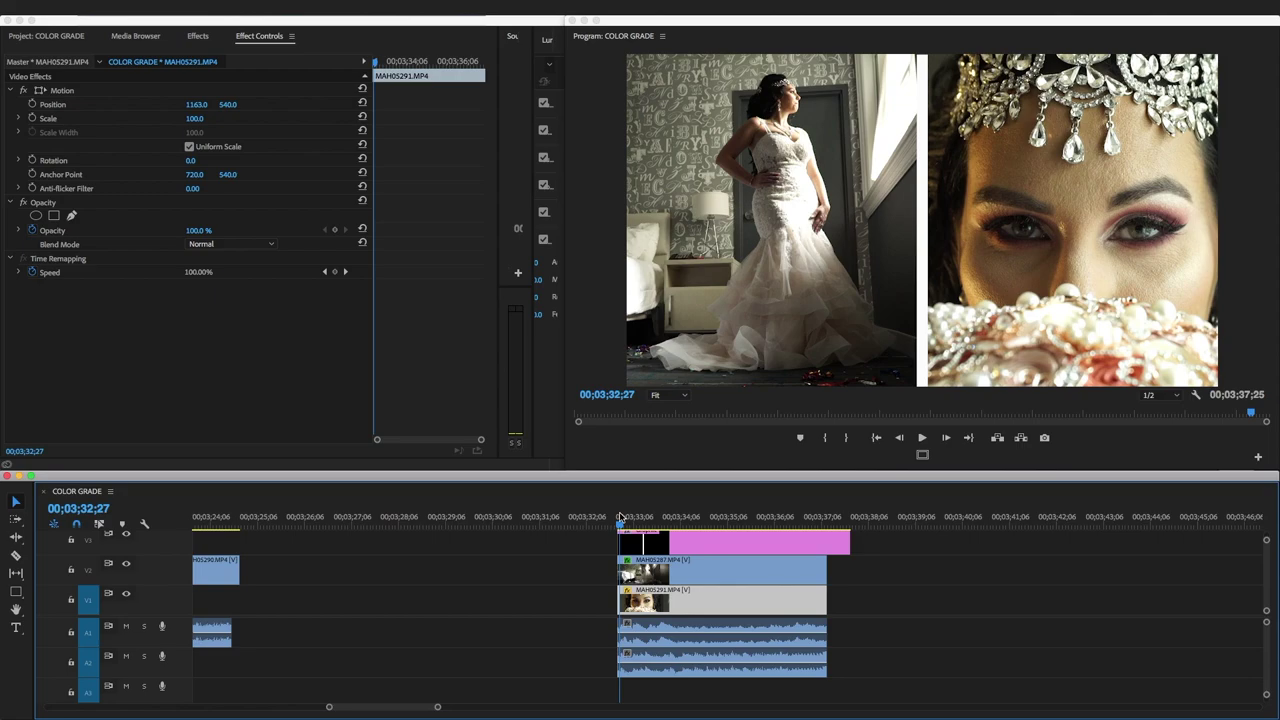
{"action": "key", "text": "space"}
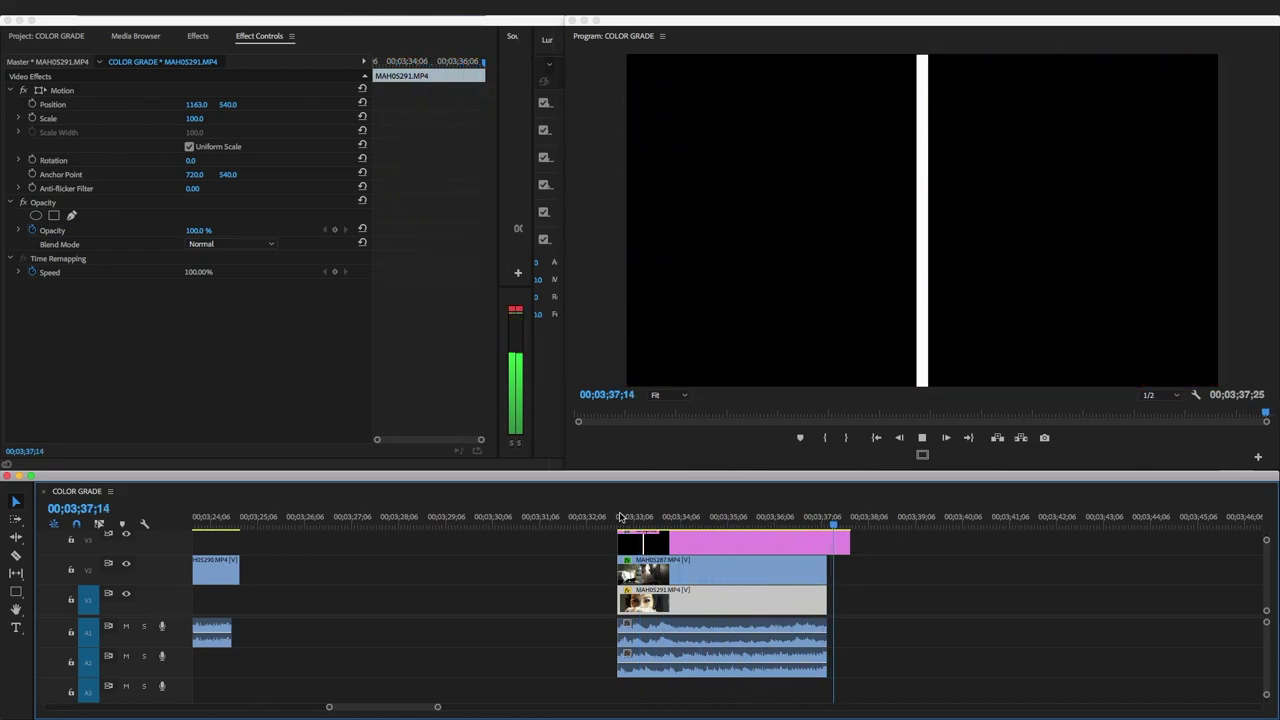
{"action": "key", "text": "space"}
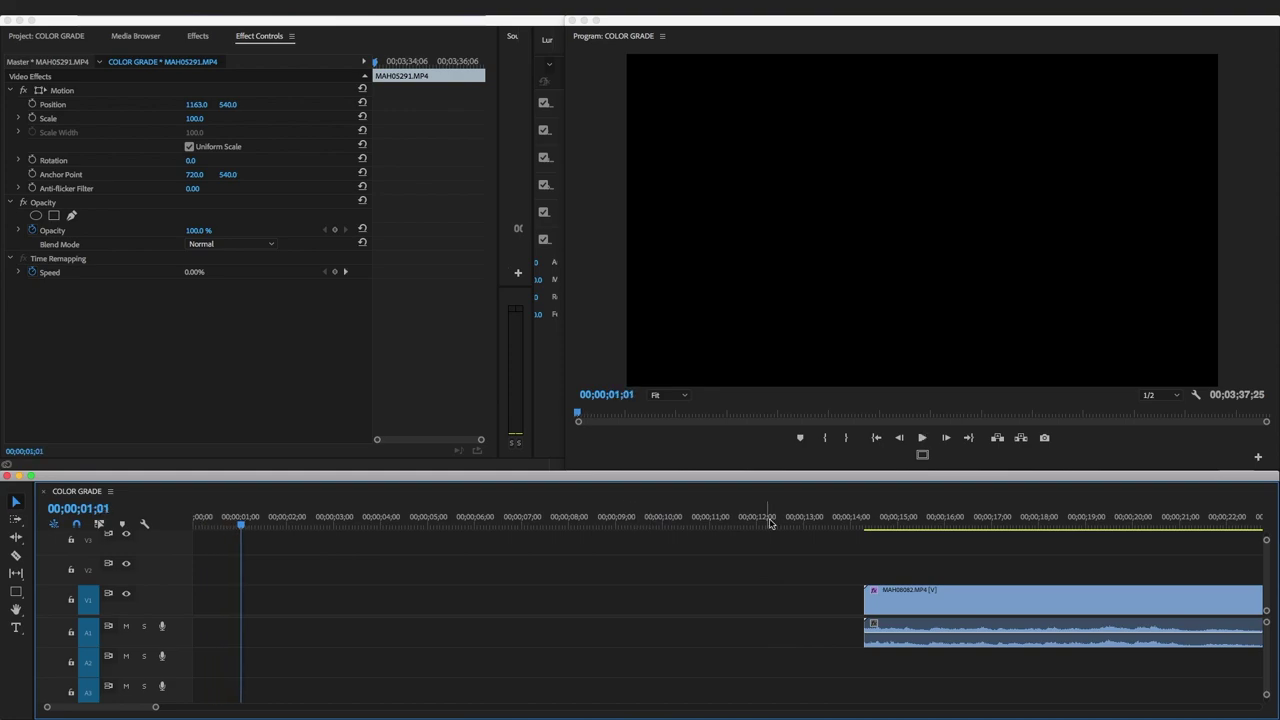
Trim the end of the divider graphic on V3 to match the end of the two stacked clips.
{"action": "key", "text": "backslash"}
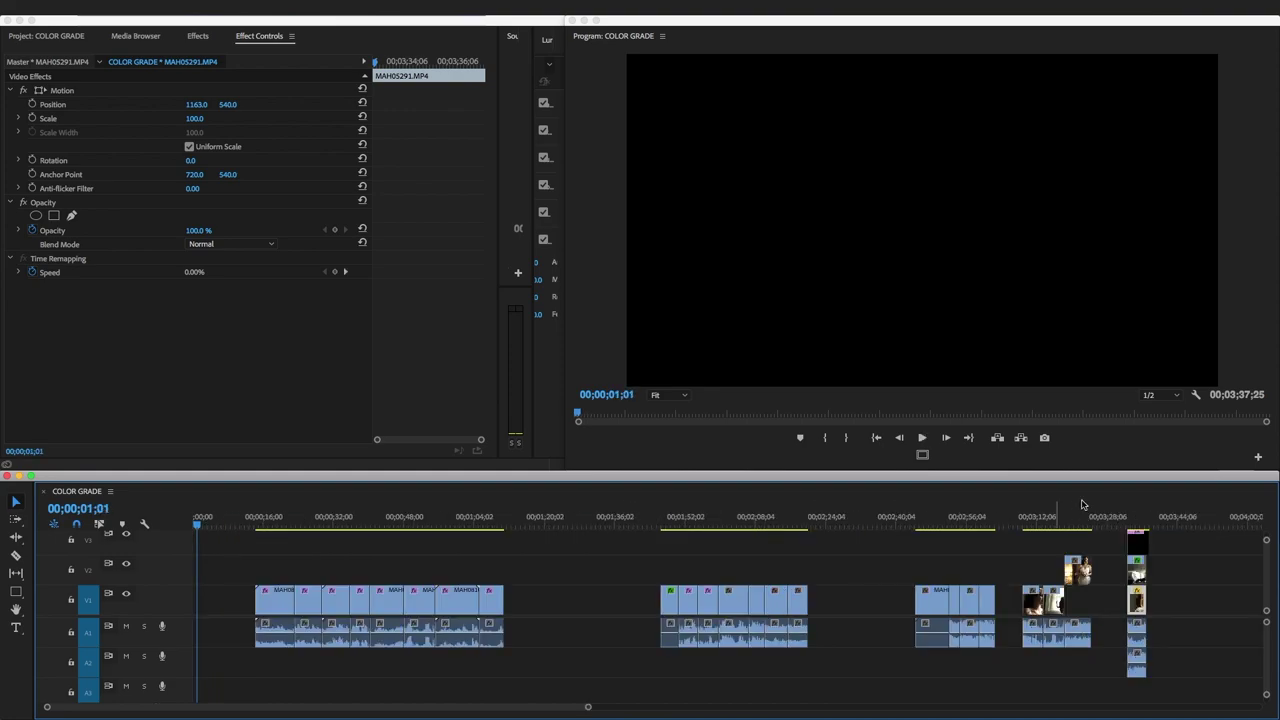
{"action": "left_click", "coordinate": [1134, 525]}
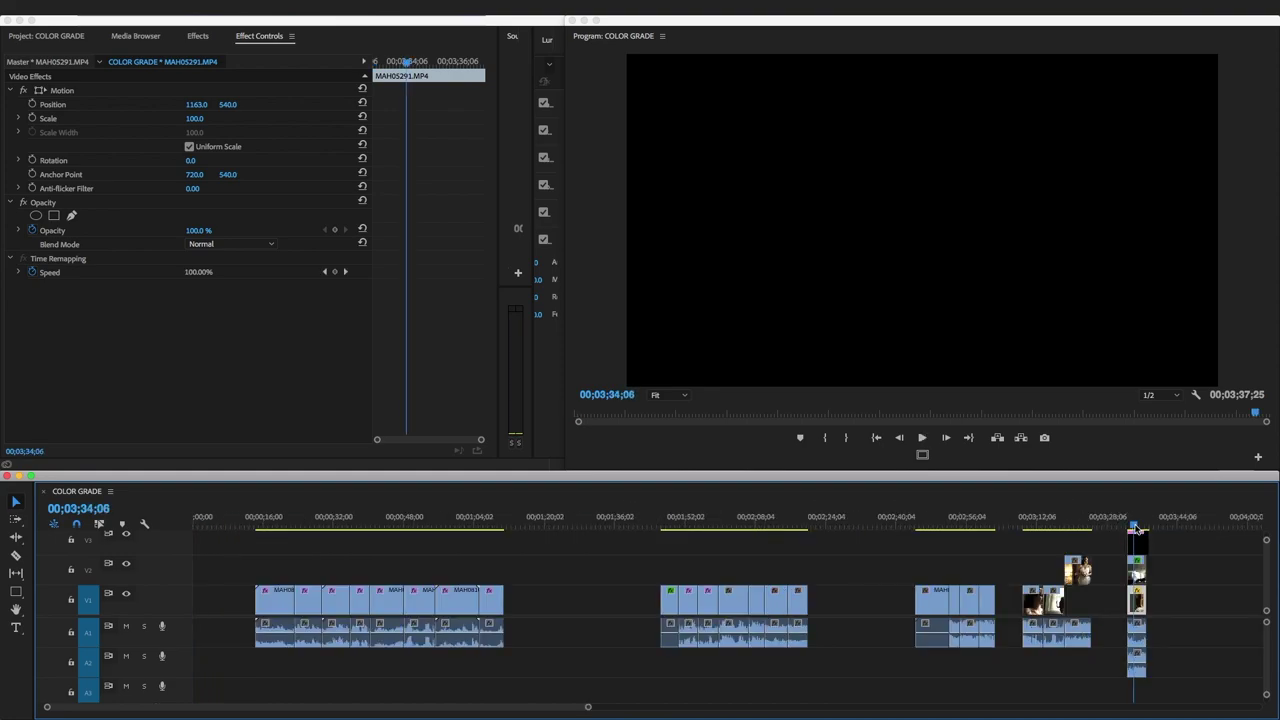
{"action": "key", "text": "equal"}
{"action": "key", "text": "equal"}
{"action": "key", "text": "equal"}
{"action": "key", "text": "equal"}
{"action": "key", "text": "equal"}
{"action": "scroll", "coordinate": [748, 568], "scroll_direction": "up", "scroll_amount": 1}
{"action": "key", "text": "ctrl+equal"}
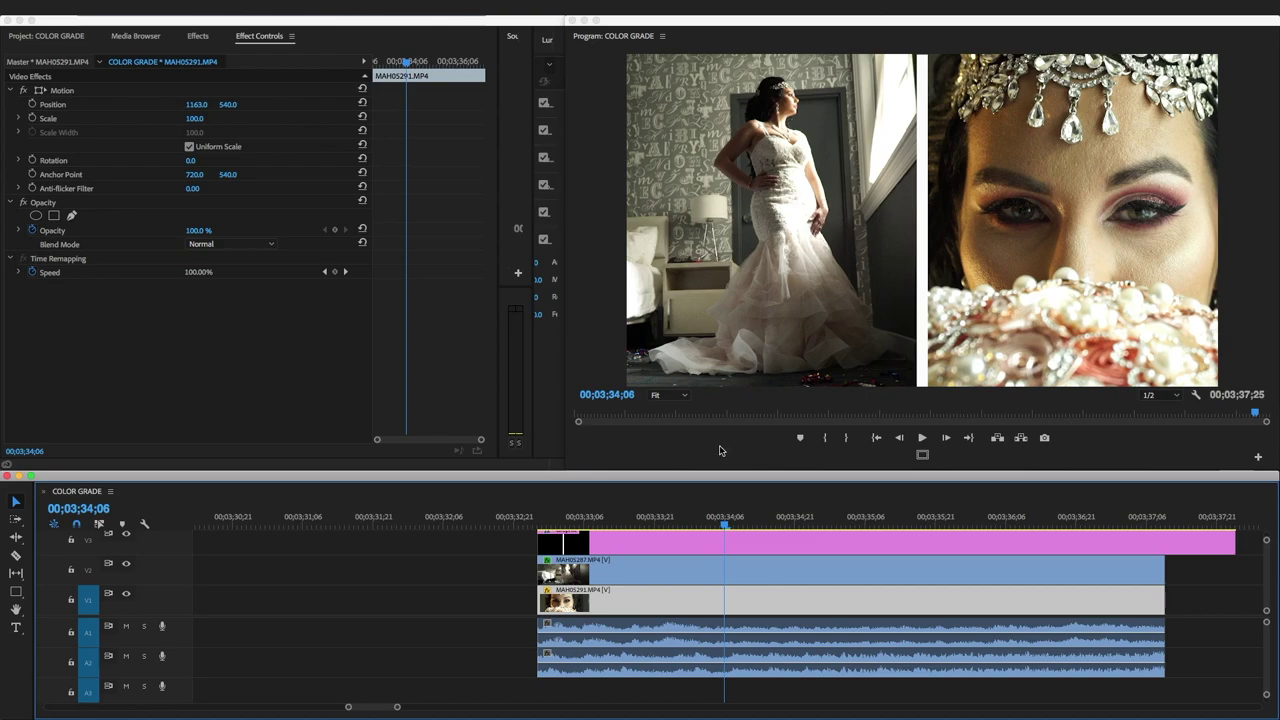
{"action": "scroll", "coordinate": [654, 577], "scroll_direction": "up", "scroll_amount": 1}
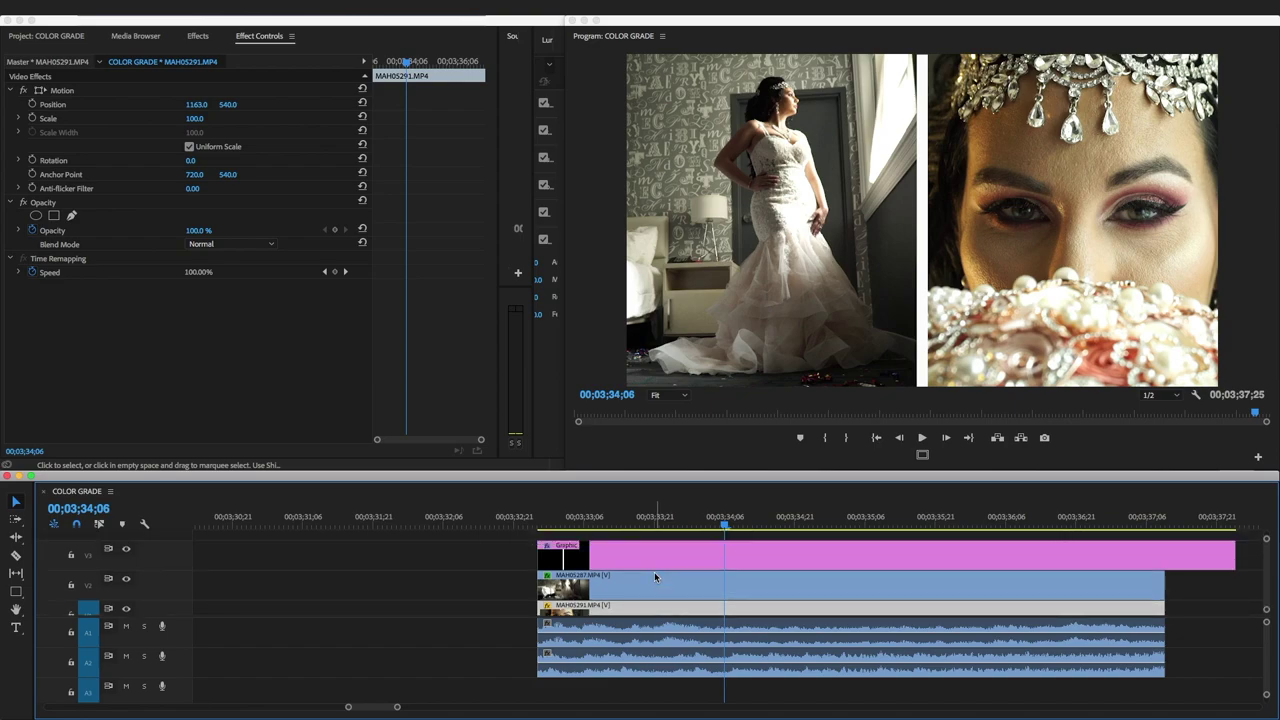
{"action": "left_click_drag", "start_coordinate": [1226, 557], "coordinate": [1165, 557]}
With the safe margins shown at 00;03;34;20, draw a thin white horizontal rectangle at mid-height from the frame's left edge to the vertical divider.
{"action": "left_click", "coordinate": [790, 521]}
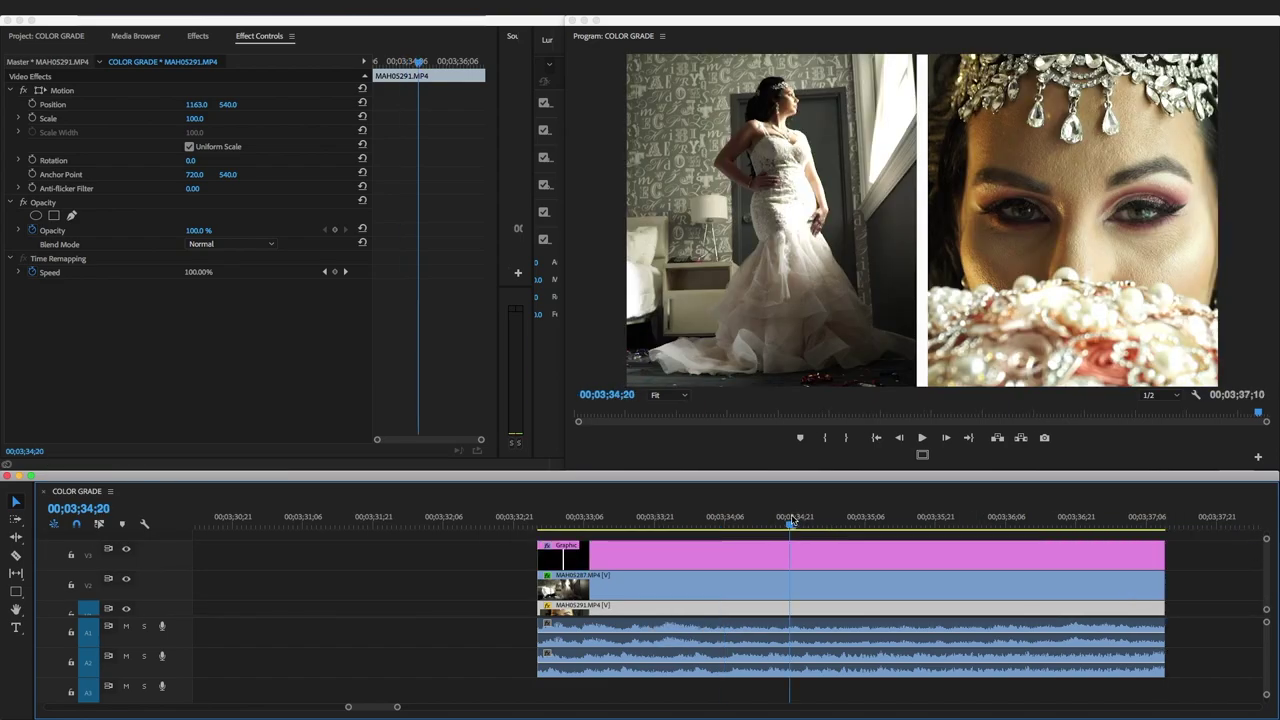
{"action": "left_click", "coordinate": [922, 456]}
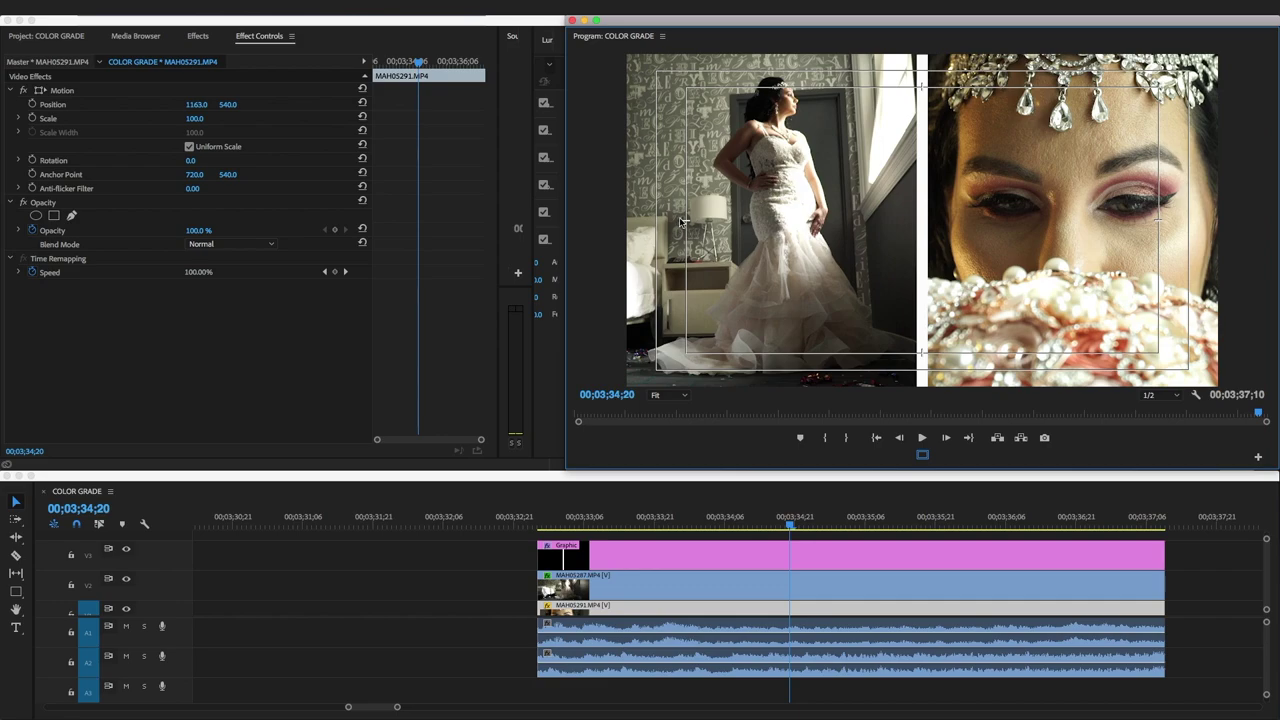
{"action": "left_click", "coordinate": [16, 592]}
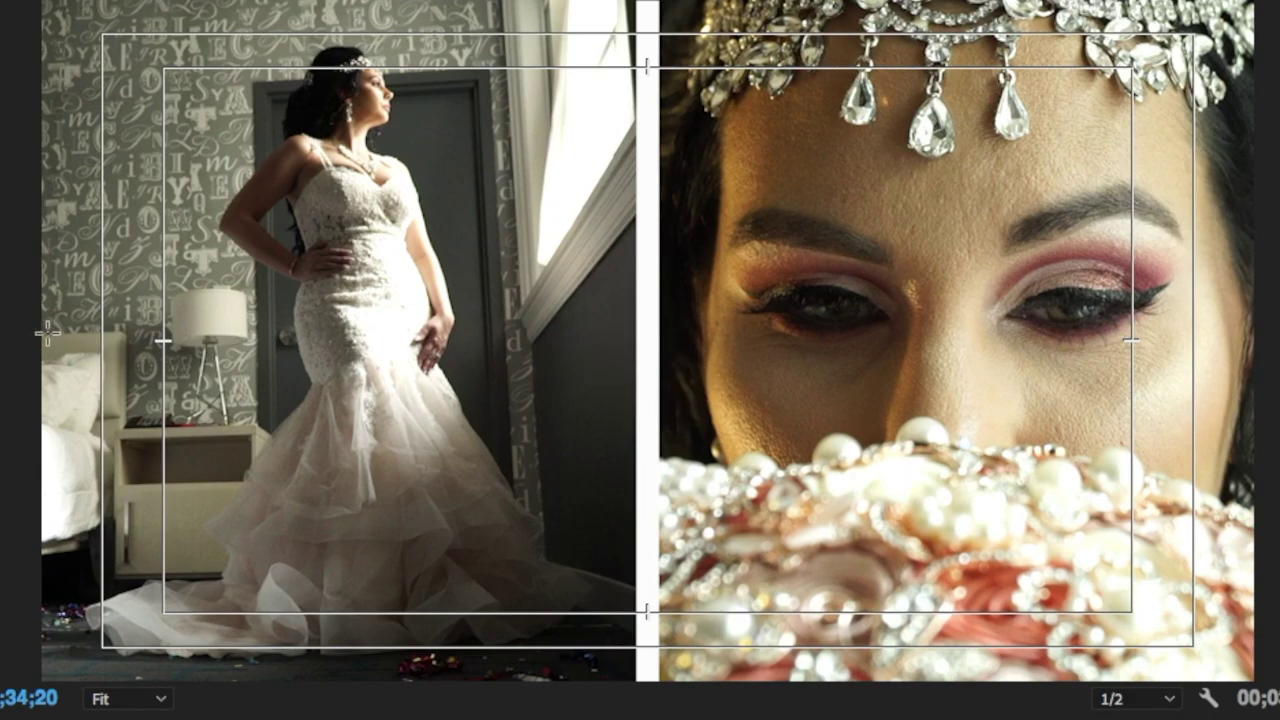
{"action": "left_click_drag", "start_coordinate": [46, 333], "coordinate": [648, 350]}
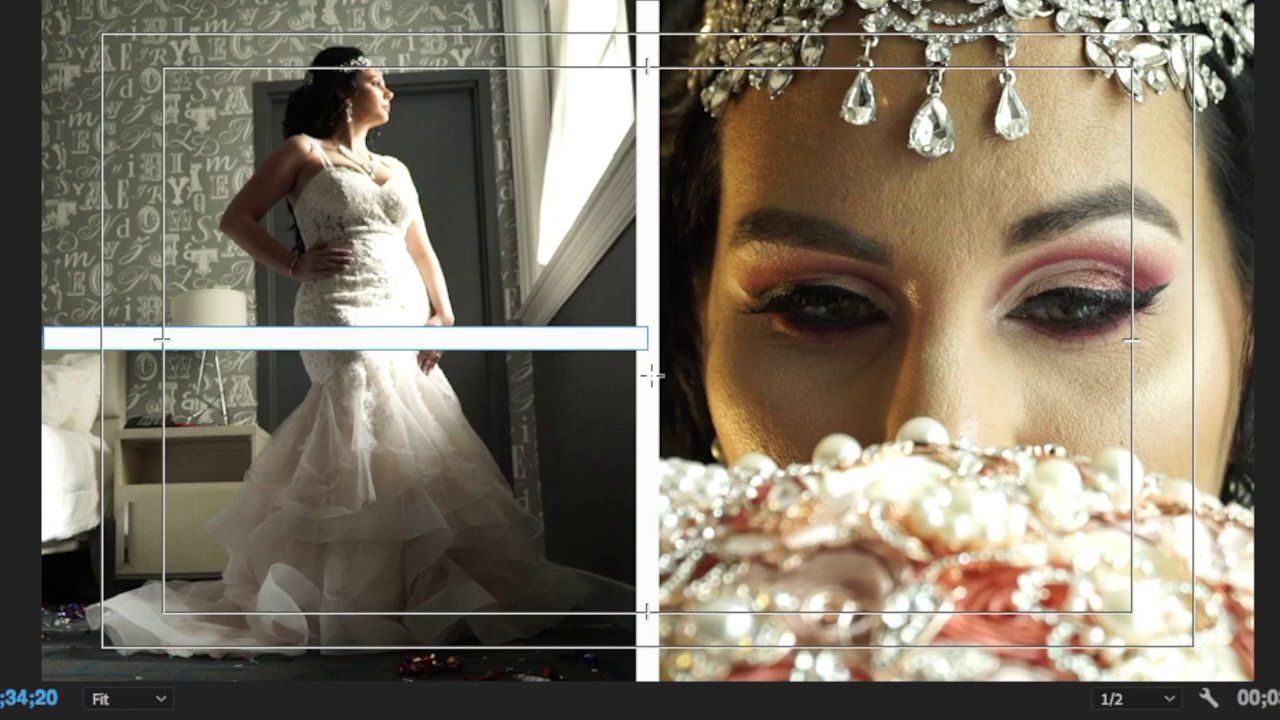
{"action": "left_click", "coordinate": [28, 337]}
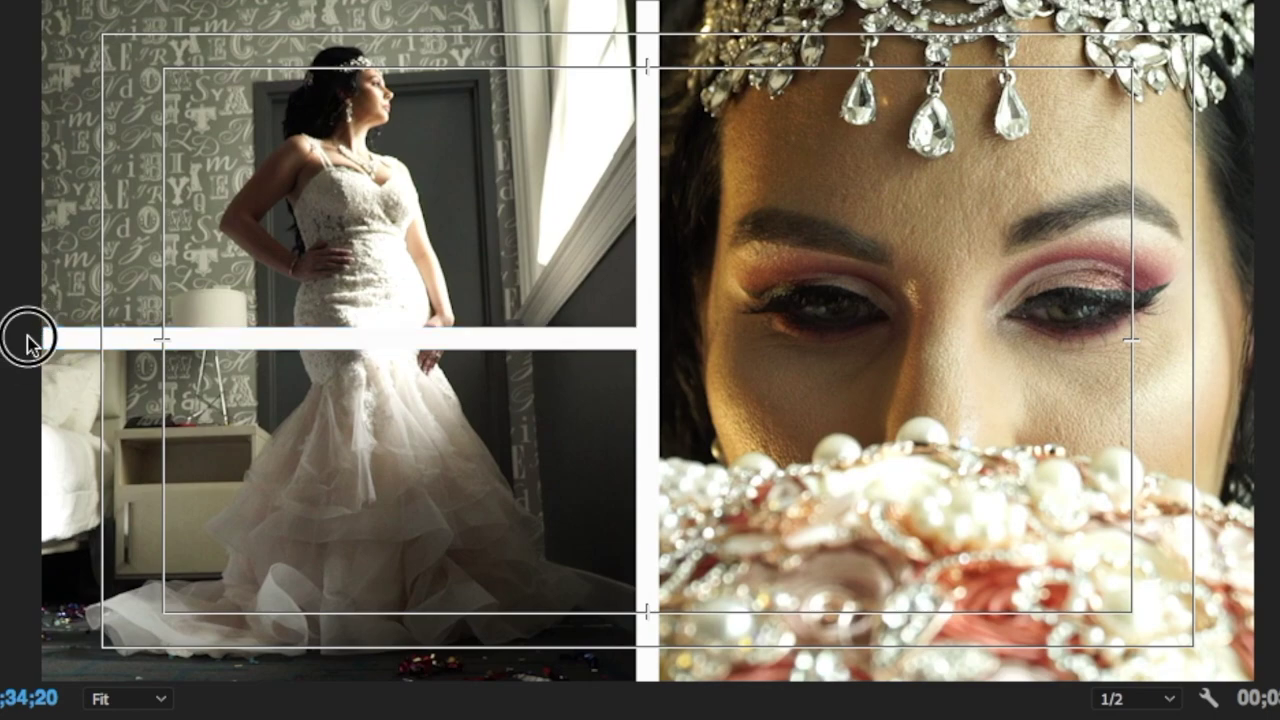
{"action": "left_click", "coordinate": [70, 338]}
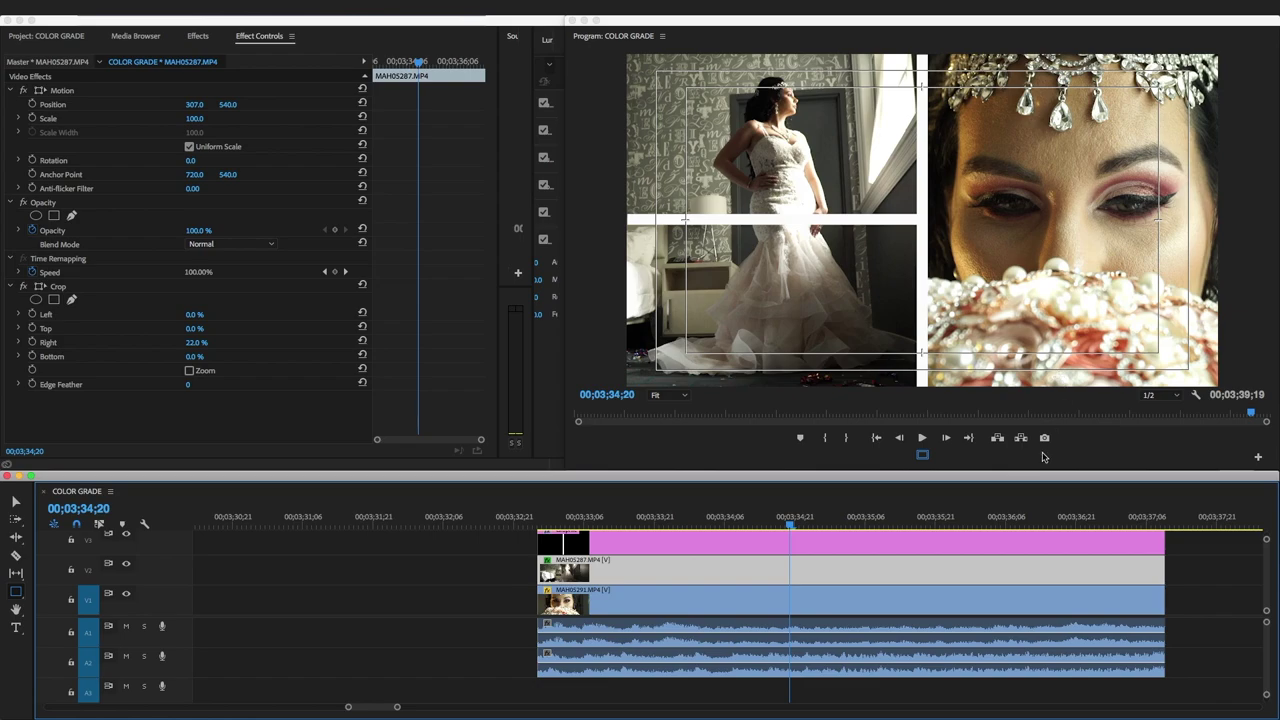
Hide the safe margins, scale the full-length bride clip MAH05287.MP4 to 38 and set its right crop to 0%.
{"action": "left_click", "coordinate": [922, 455]}
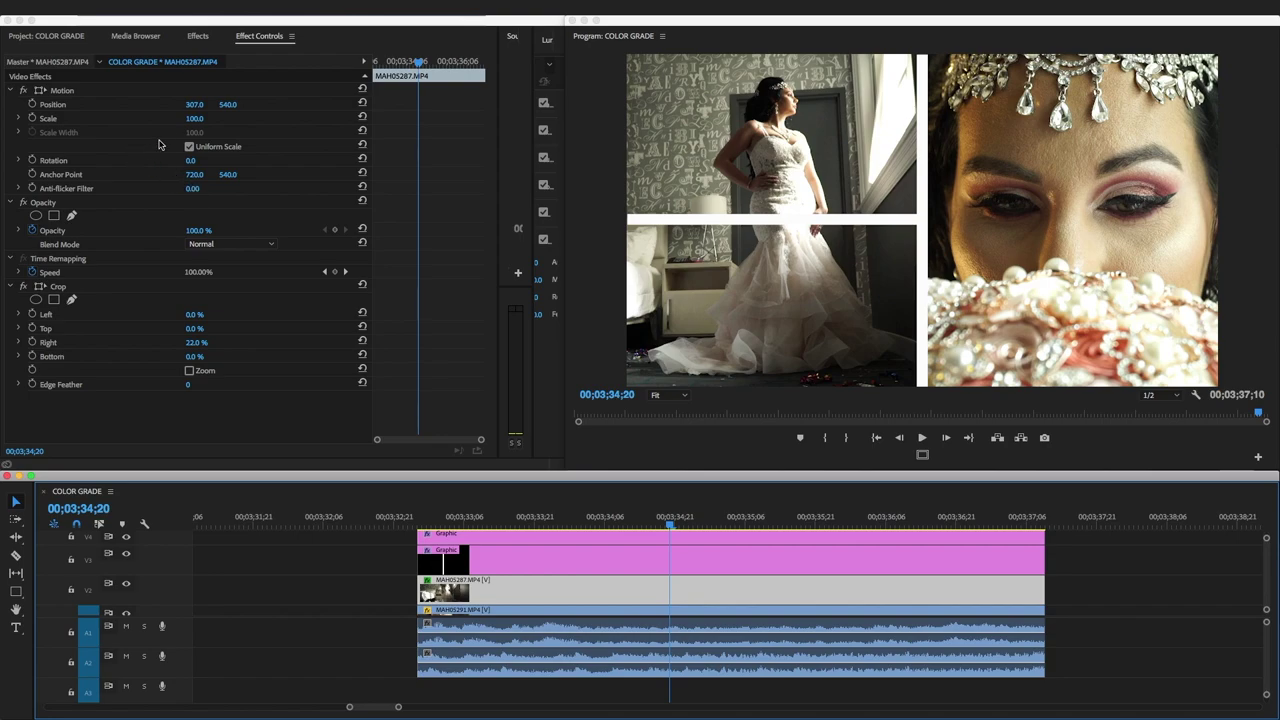
{"action": "left_click_drag", "start_coordinate": [194, 118], "coordinate": [132, 118]}
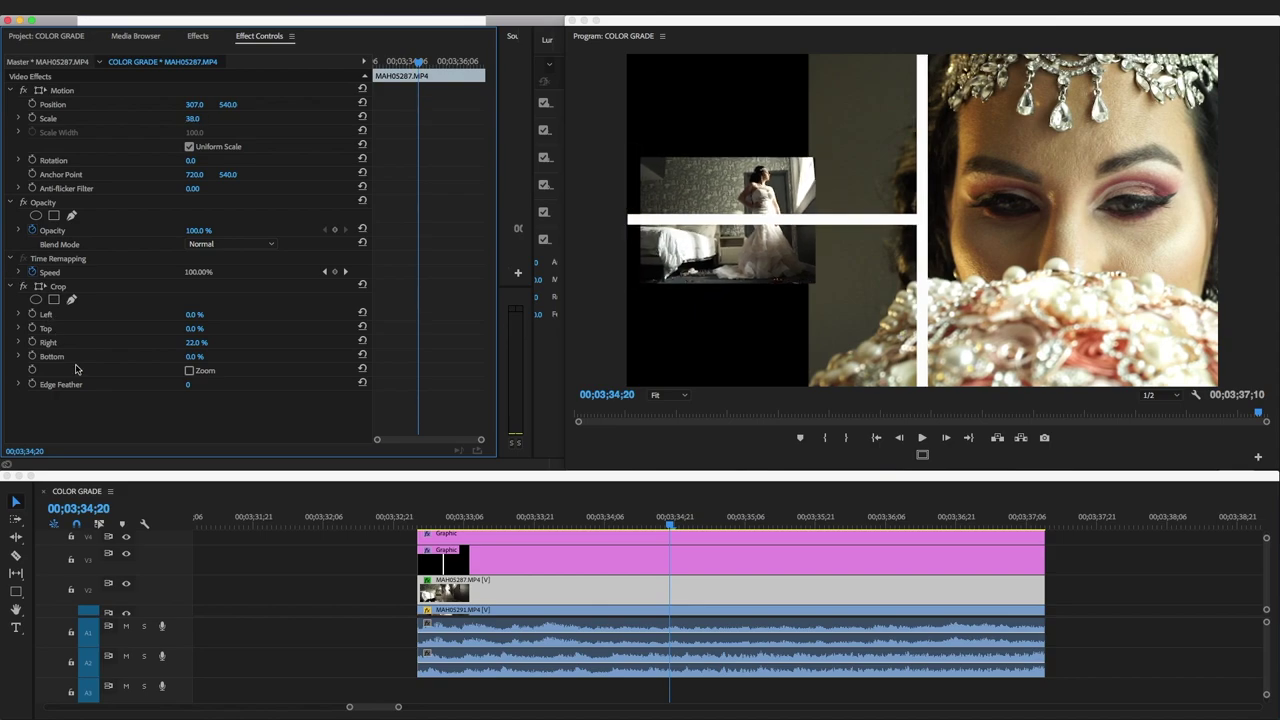
{"action": "left_click_drag", "start_coordinate": [196, 342], "coordinate": [174, 342]}
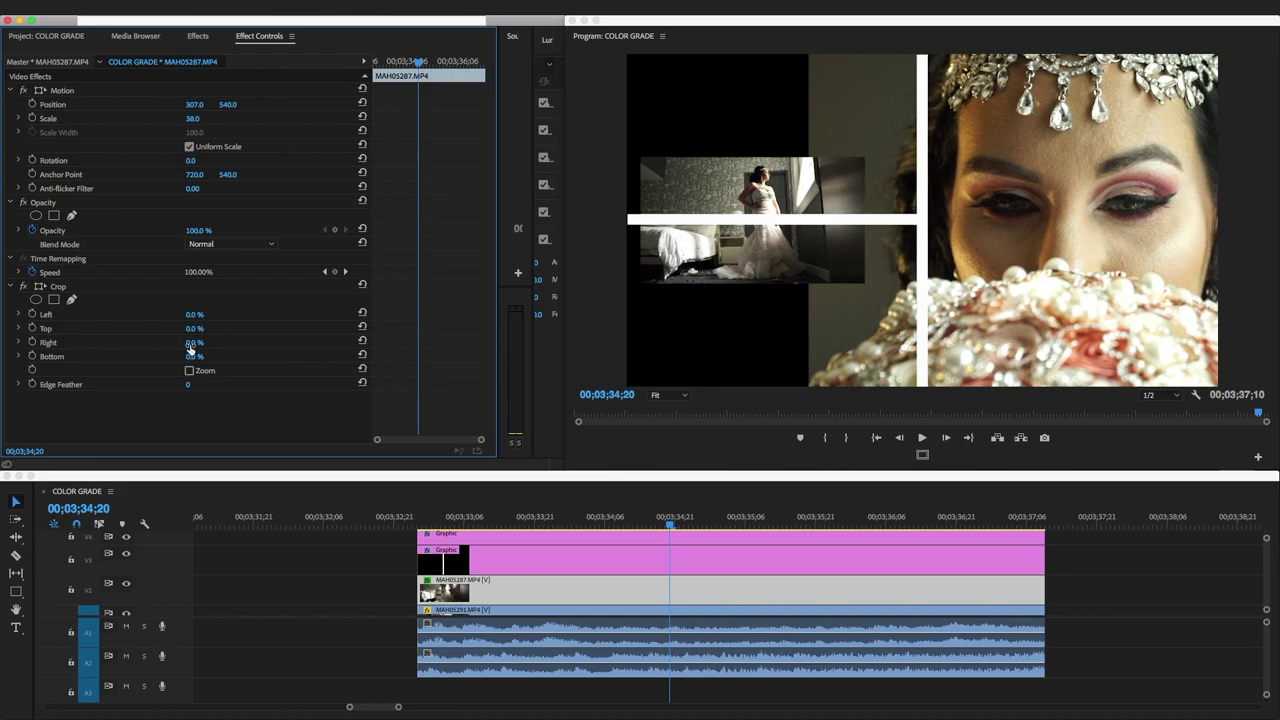
Scale the full-length bride clip to 50 and set its Position to 358, 256 so it fills the upper-left box.
{"action": "mouse_move", "coordinate": [194, 110]}
{"action": "left_mouse_down"}
{"action": "mouse_move", "coordinate": [164, 110]}
{"action": "mouse_move", "coordinate": [184, 104]}
{"action": "left_mouse_up"}
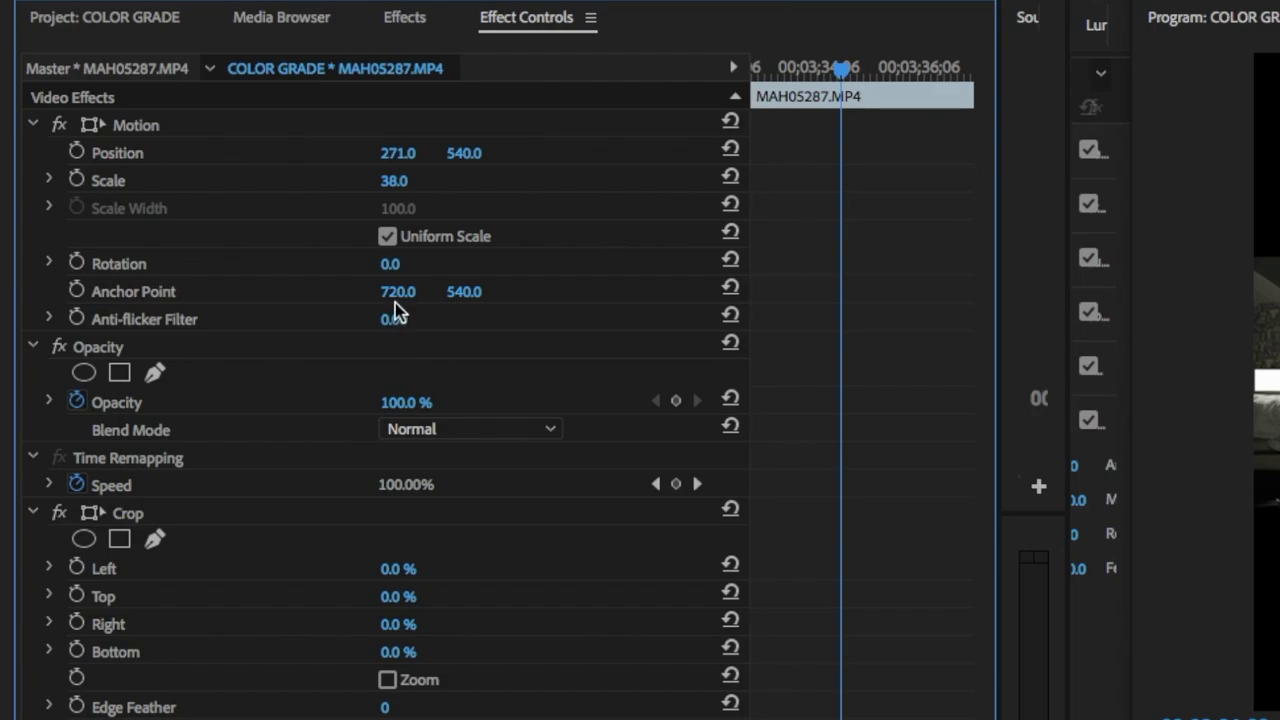
{"action": "left_click_drag", "start_coordinate": [390, 186], "coordinate": [491, 153]}
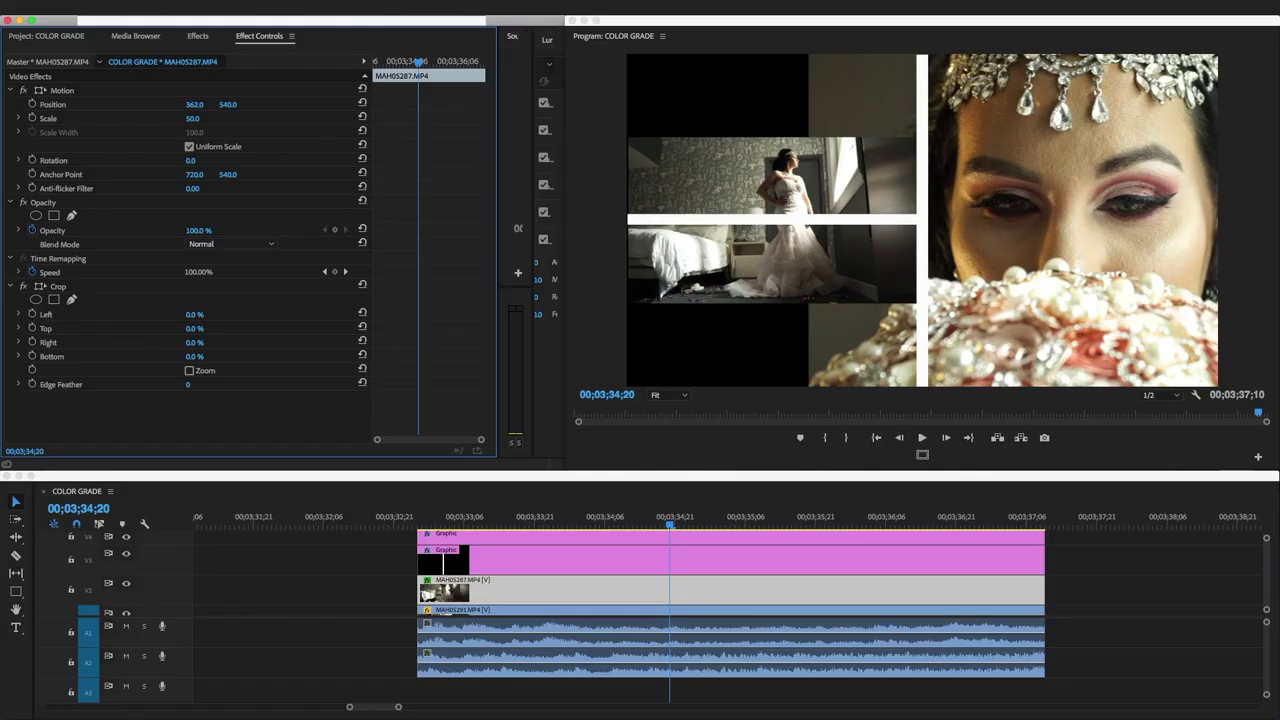
{"action": "left_click_drag", "start_coordinate": [194, 104], "coordinate": [0, 104]}
{"action": "left_click_drag", "start_coordinate": [94, 104], "coordinate": [230, 104]}
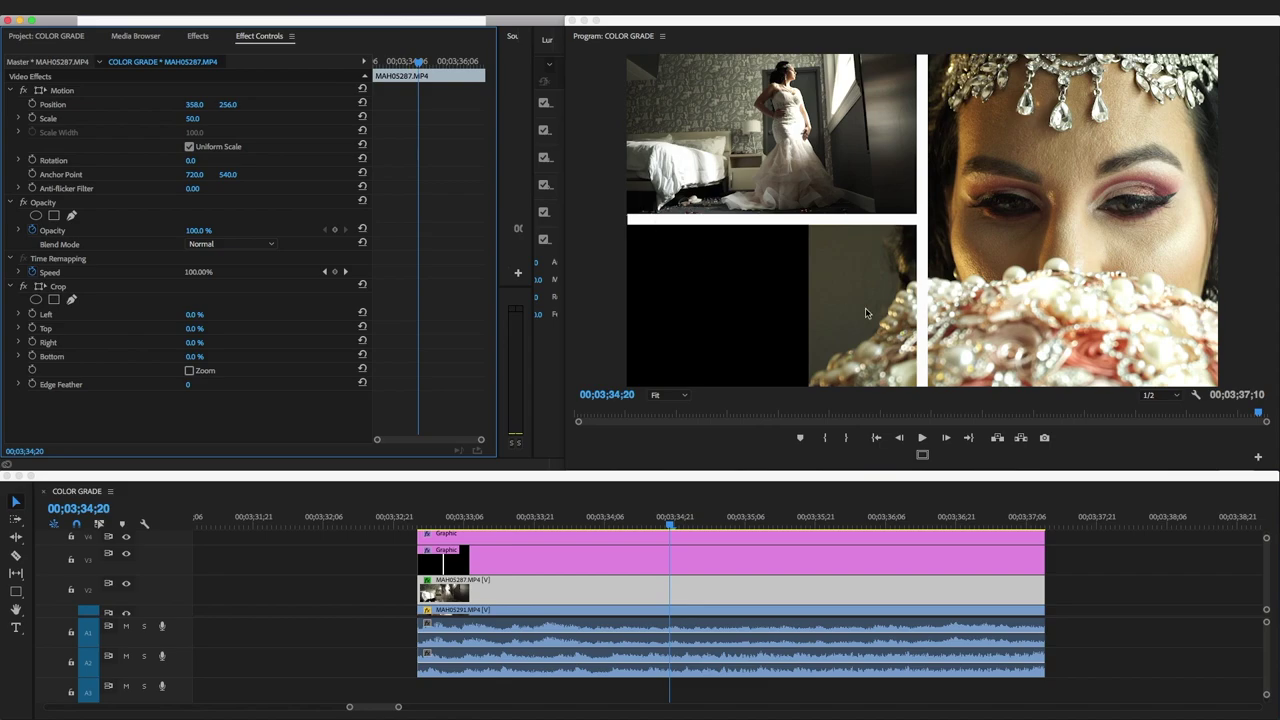
Move all the stacked split-screen clips and divider graphics up one video track, leaving V1 free beneath them.
{"action": "scroll", "coordinate": [366, 580], "scroll_direction": "up", "scroll_amount": 5}
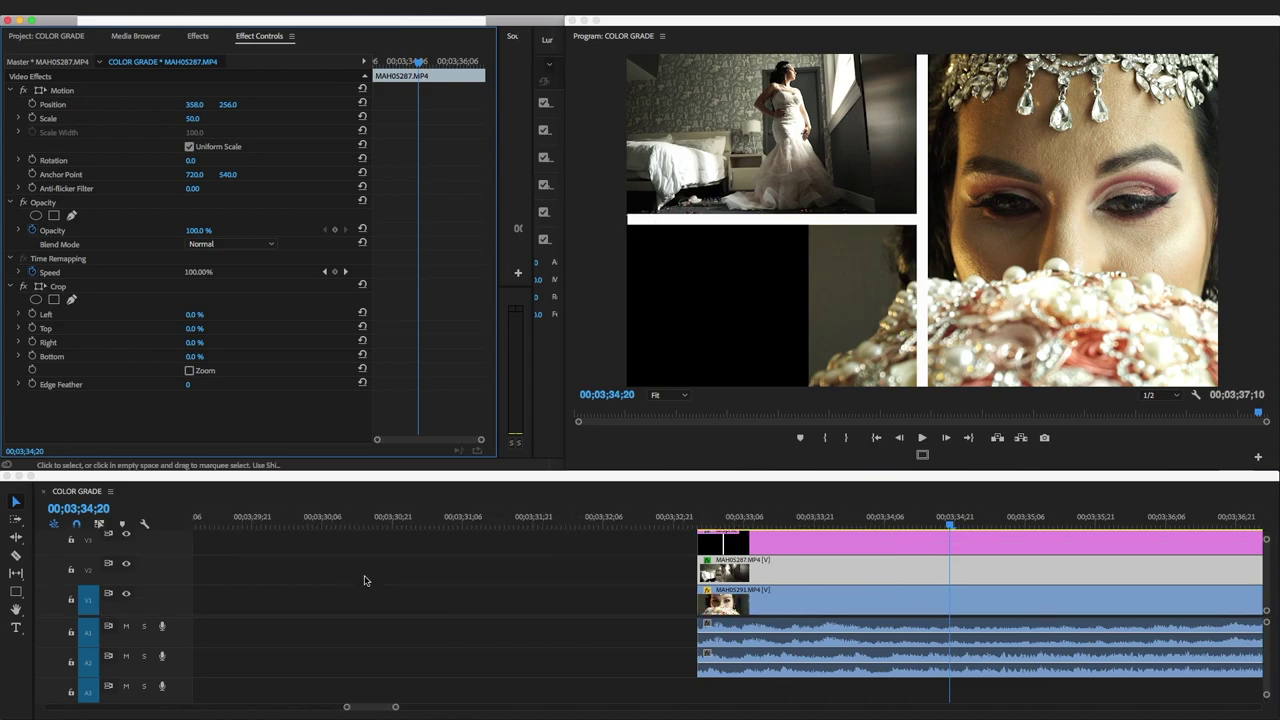
{"action": "scroll", "coordinate": [366, 580], "scroll_direction": "up", "scroll_amount": 6}
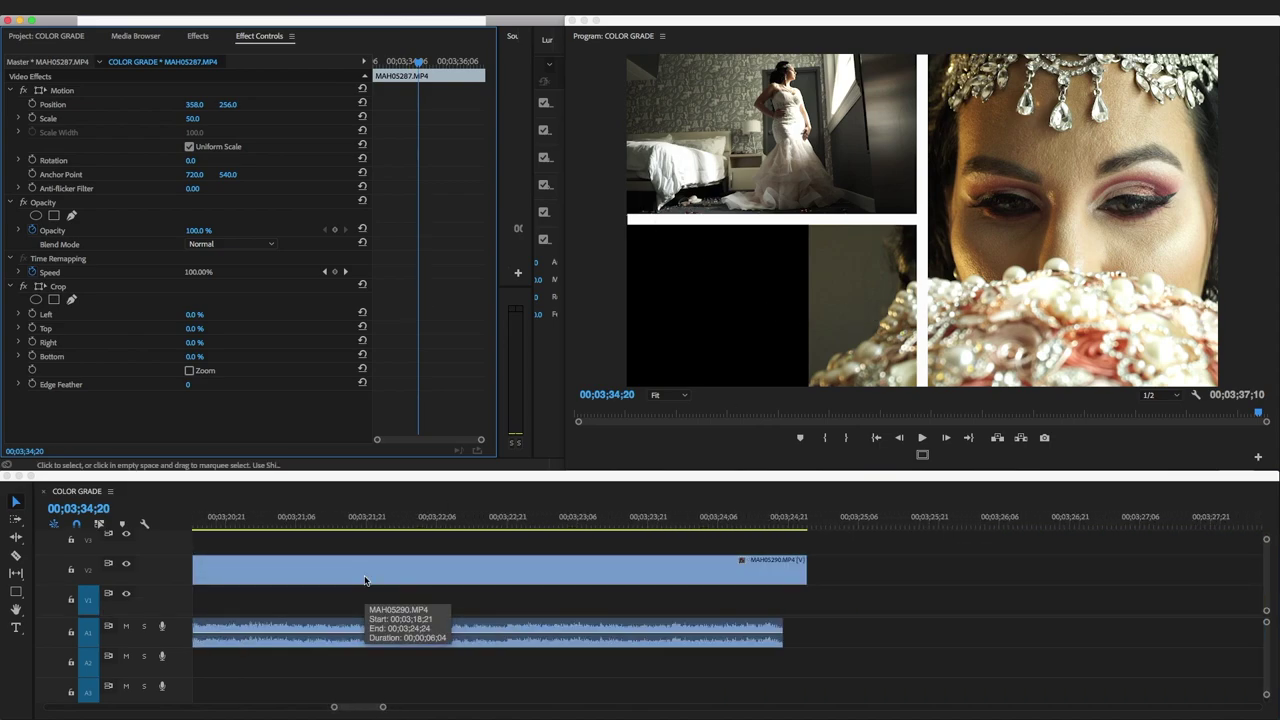
{"action": "key", "text": "backslash"}
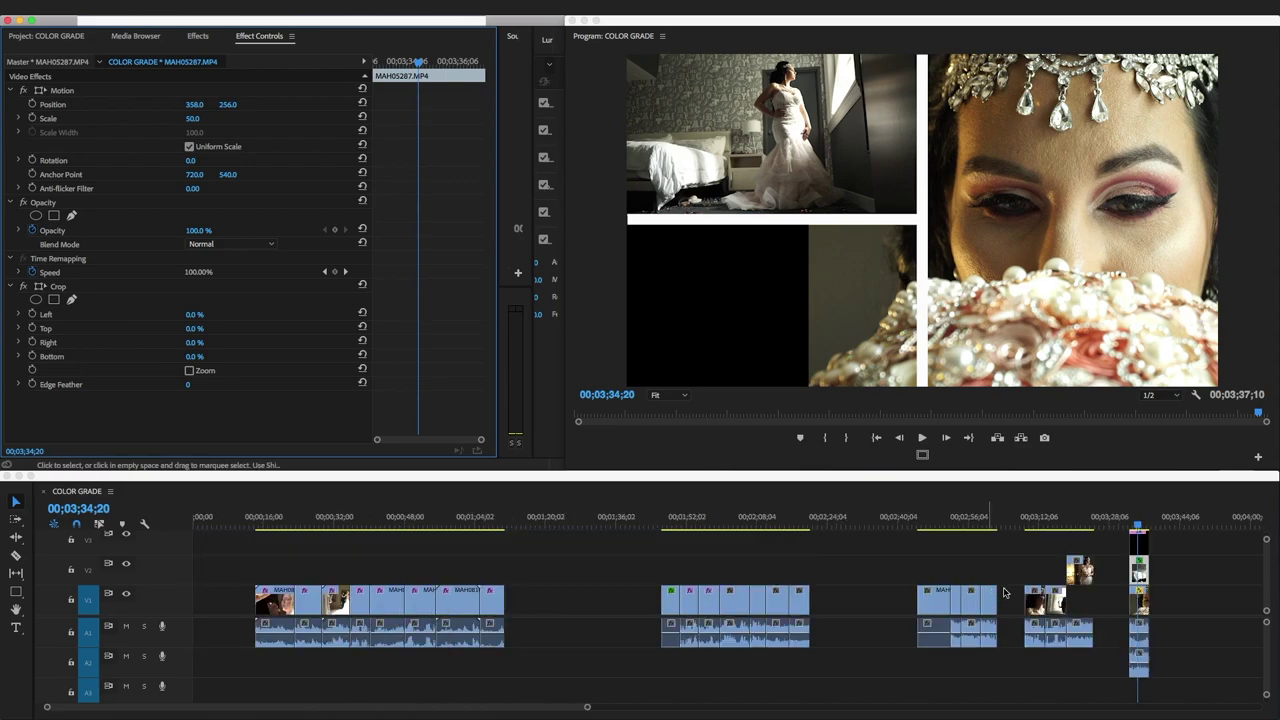
{"action": "left_click", "coordinate": [1058, 512]}
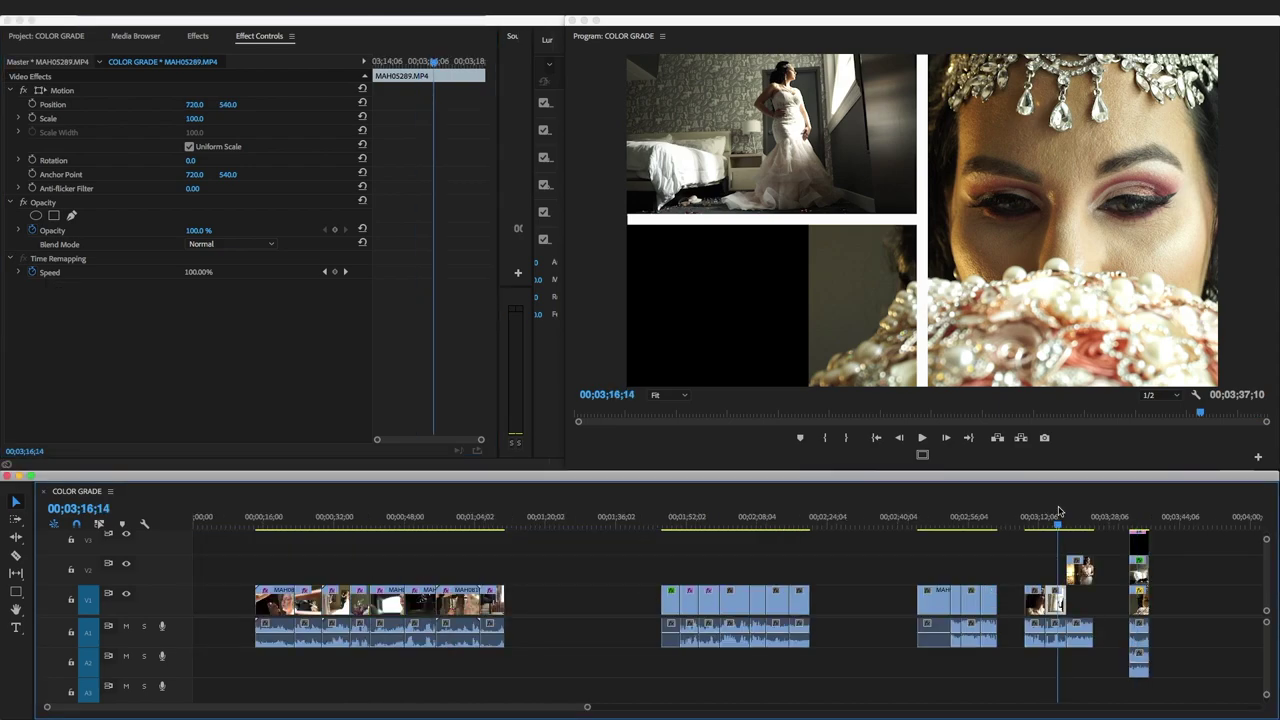
{"action": "scroll", "coordinate": [1005, 591], "scroll_direction": "right", "scroll_amount": 4}
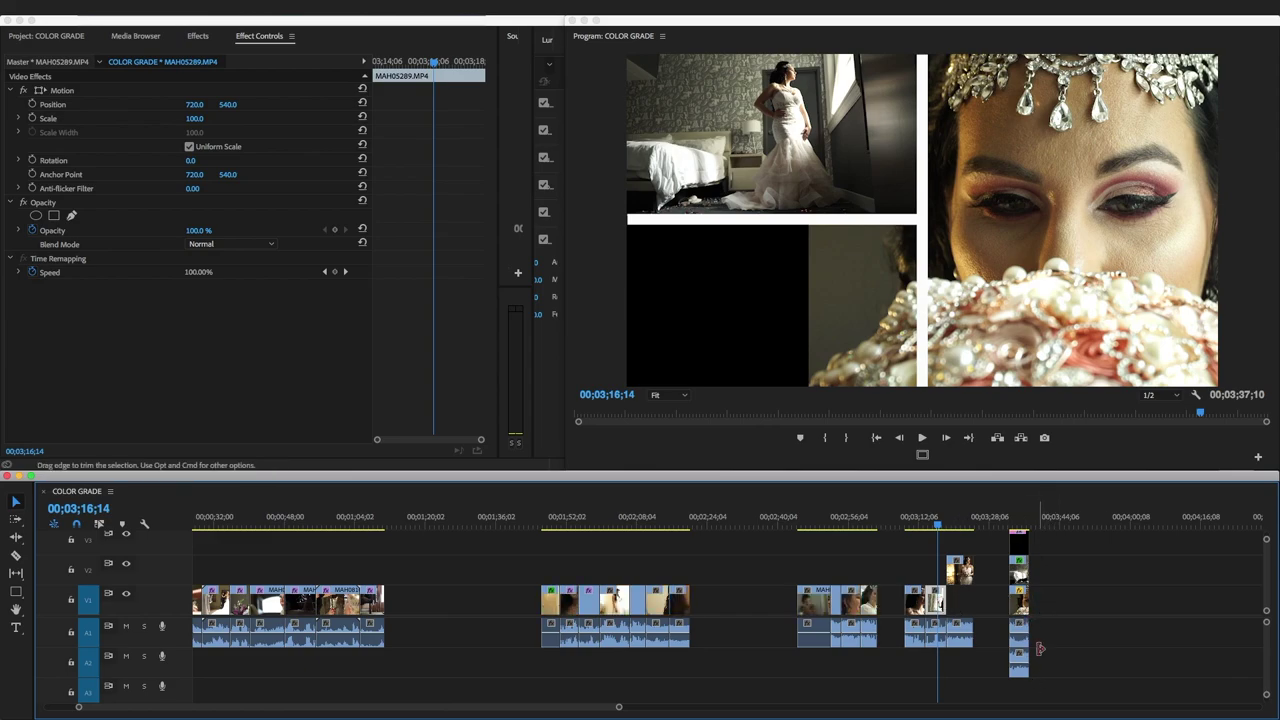
{"action": "key", "text": "super+minus"}
{"action": "key", "text": "super+minus"}
{"action": "scroll", "coordinate": [1043, 577], "scroll_direction": "right", "scroll_amount": 1}
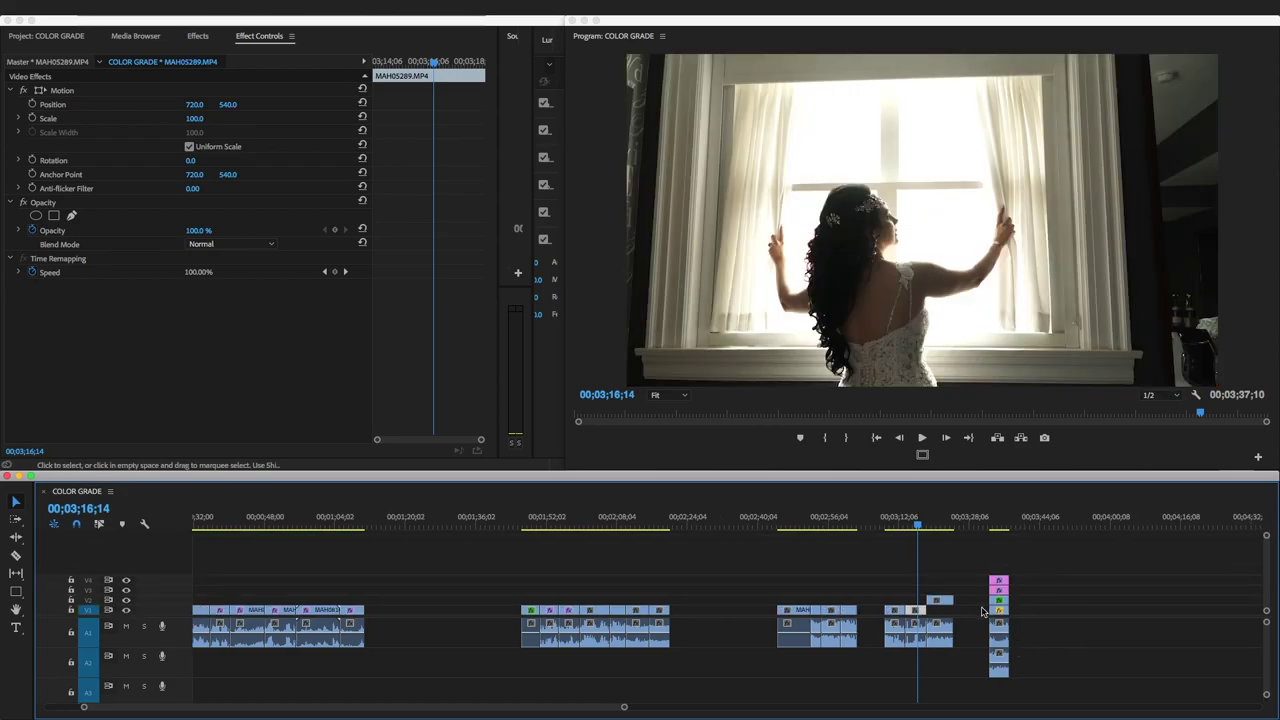
{"action": "left_click_drag", "start_coordinate": [1022, 563], "coordinate": [970, 628]}
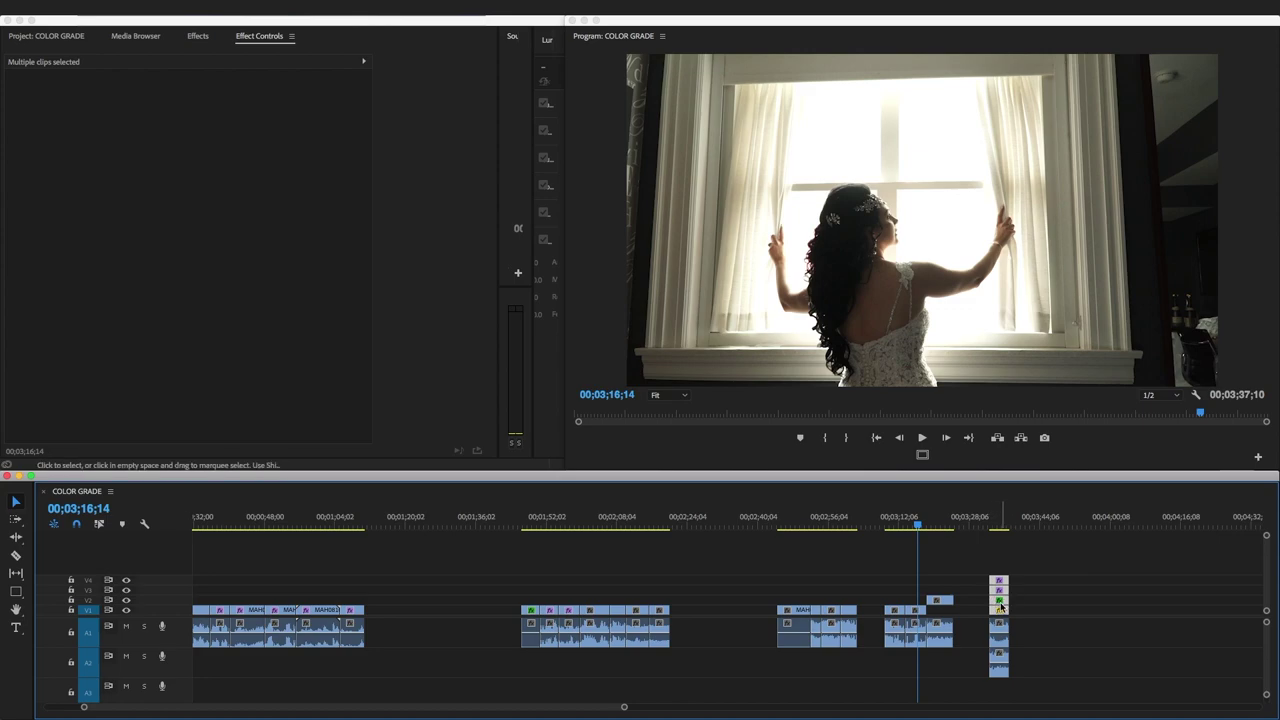
{"action": "mouse_move", "coordinate": [1003, 608]}
{"action": "left_mouse_down"}
{"action": "mouse_move", "coordinate": [1005, 586]}
{"action": "mouse_move", "coordinate": [1003, 610]}
{"action": "left_mouse_up"}
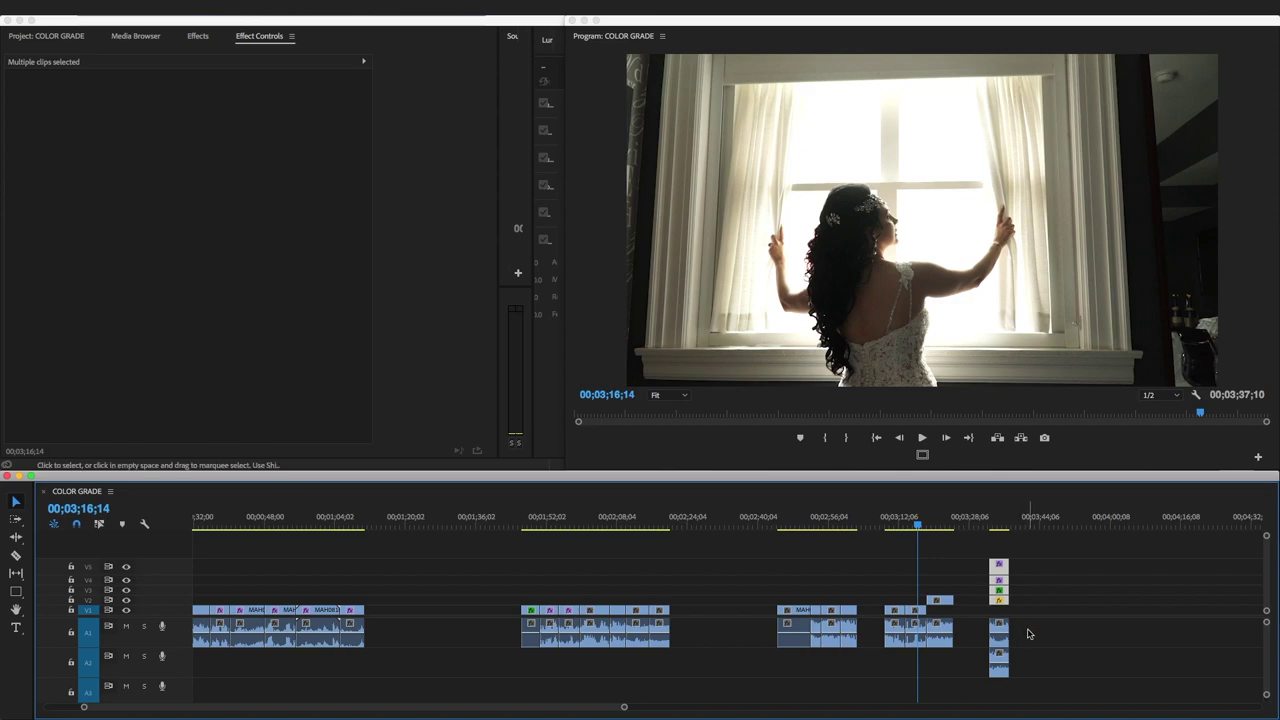
Collapse the audio tracks and move the split-screen stack's two audio clips down to A3 and A4.
{"action": "key", "text": "shift+minus"}
{"action": "left_click", "coordinate": [1000, 628]}
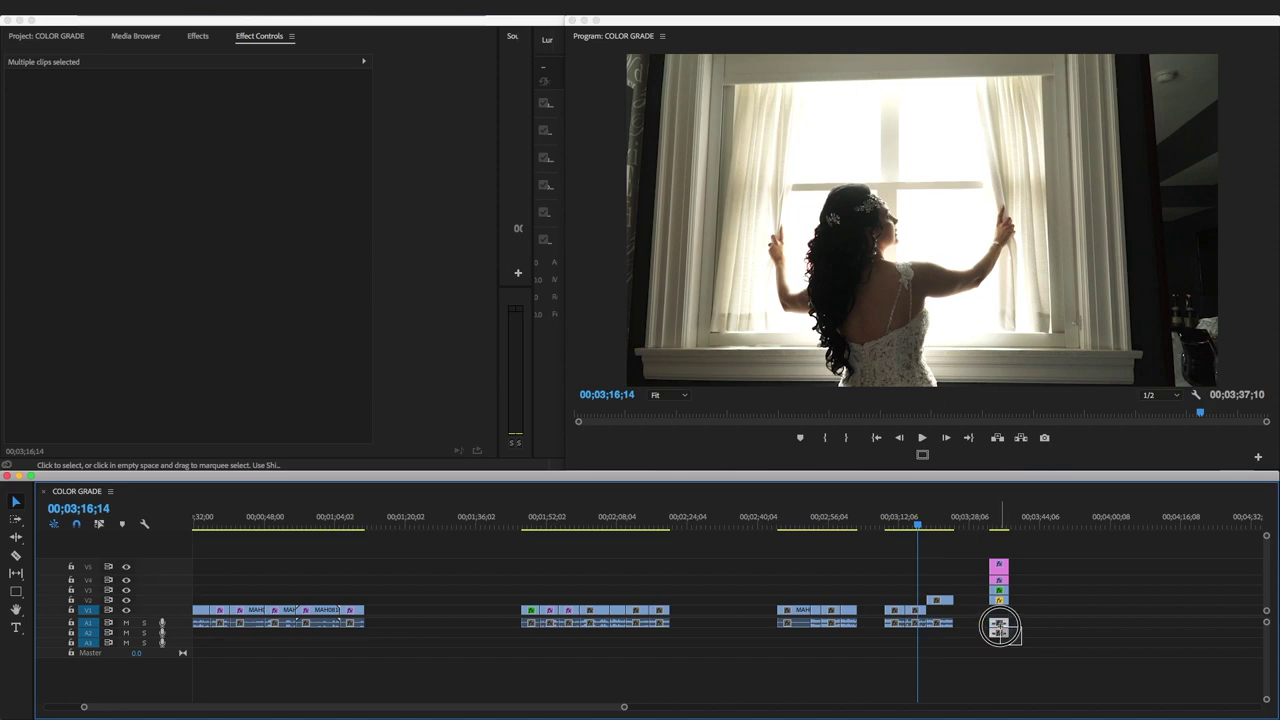
{"action": "left_click_drag", "start_coordinate": [1000, 628], "coordinate": [1000, 645]}
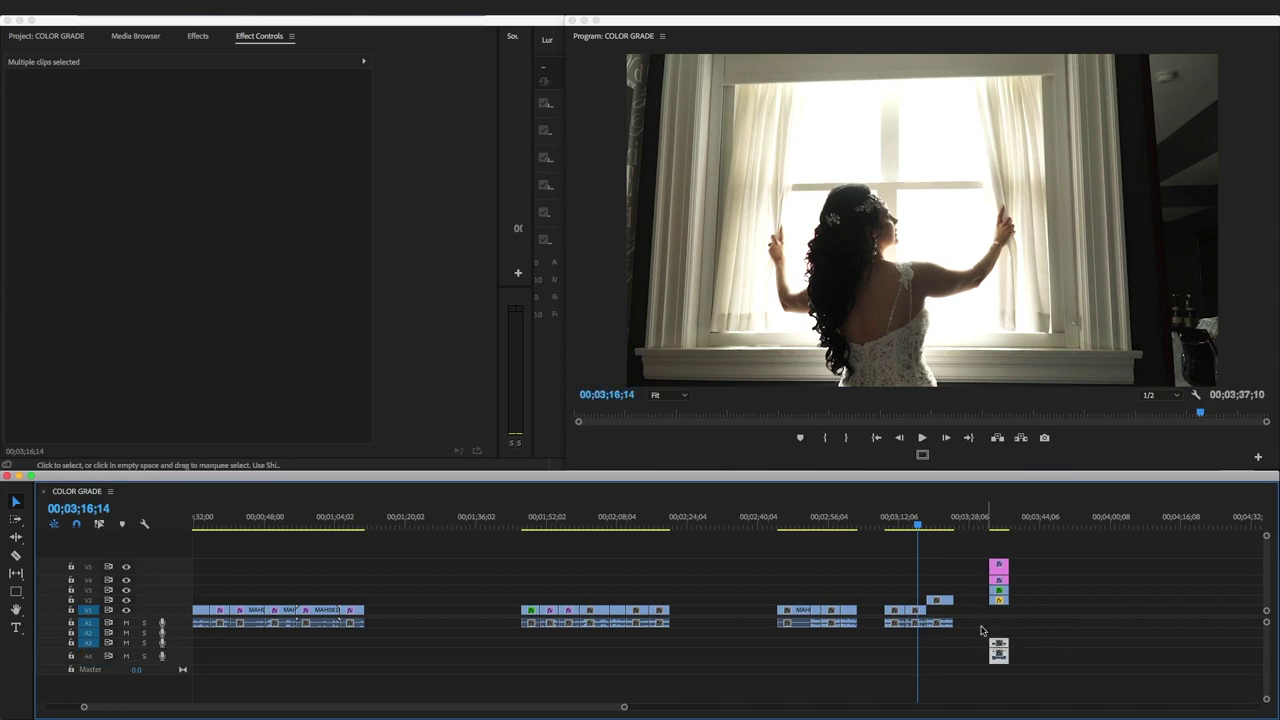
{"action": "left_click_drag", "start_coordinate": [941, 601], "coordinate": [1002, 625]}
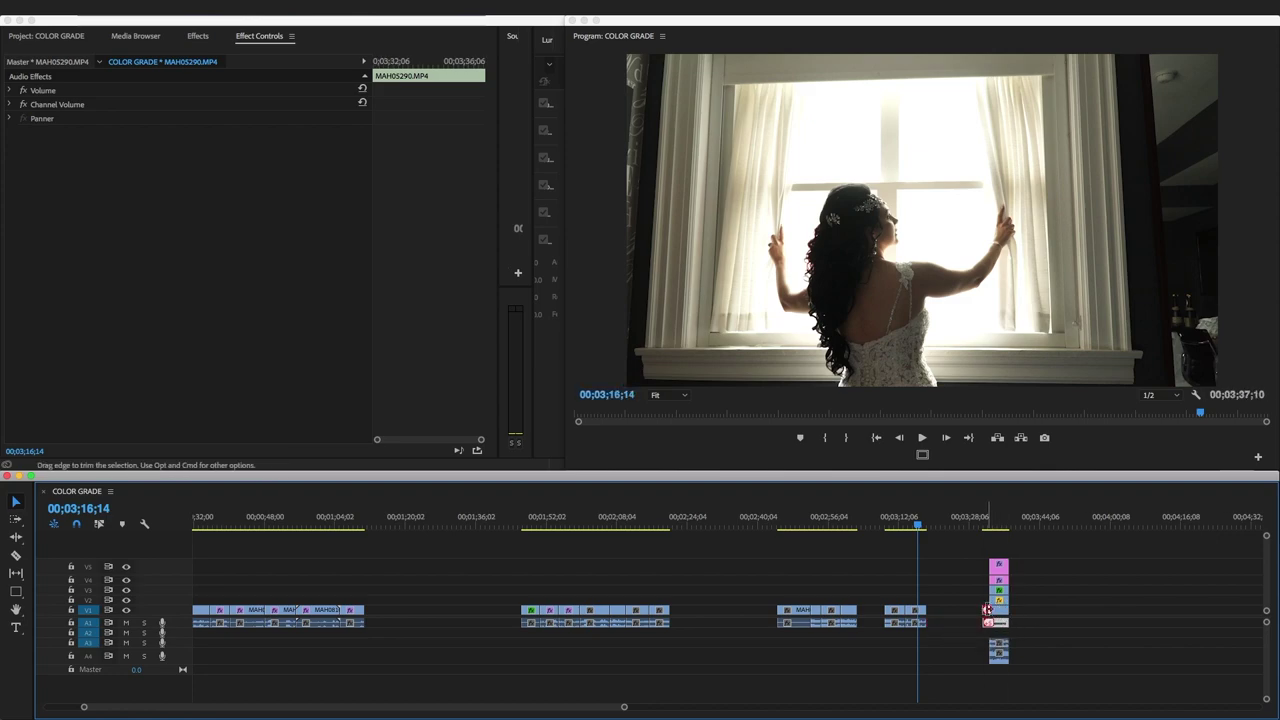
{"action": "key", "text": "super+z"}
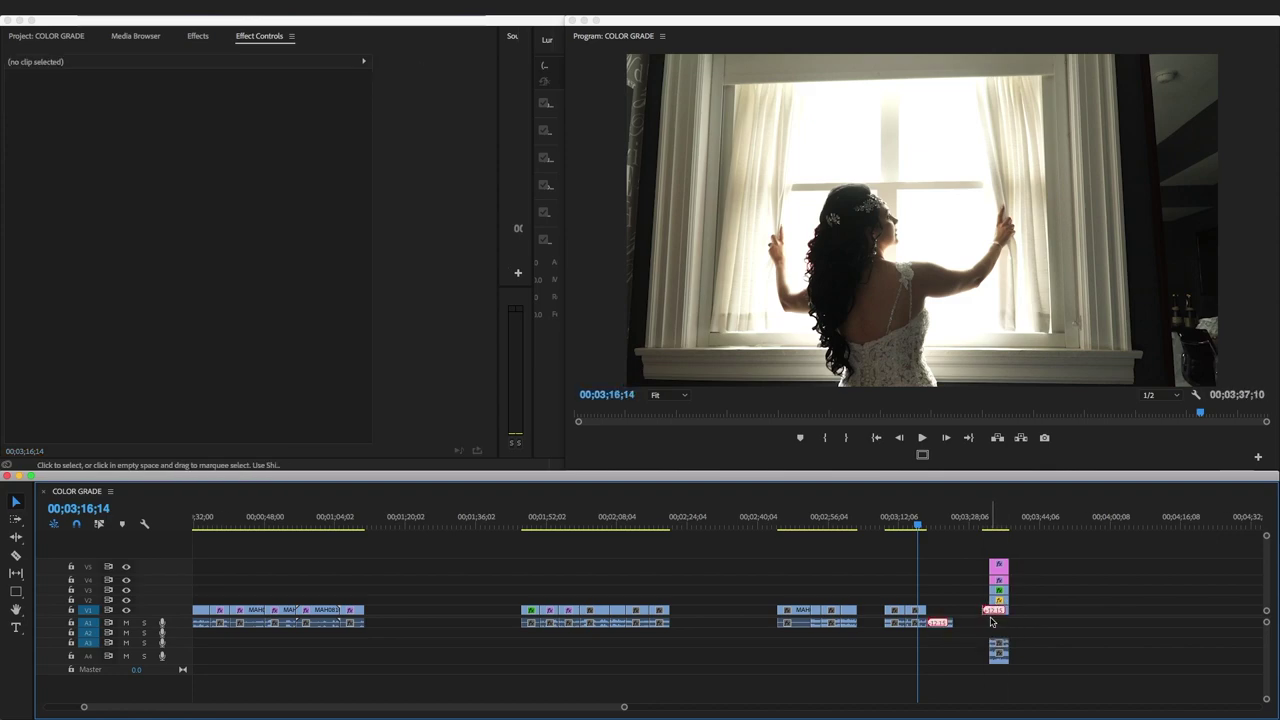
{"action": "key", "text": "super+z"}
Turn on Linked Selection, move MAH05290.MP4 onto V1 beneath the split-screen stack and trim its start to match the stack.
{"action": "left_click", "coordinate": [98, 524]}
{"action": "left_click", "coordinate": [937, 612]}
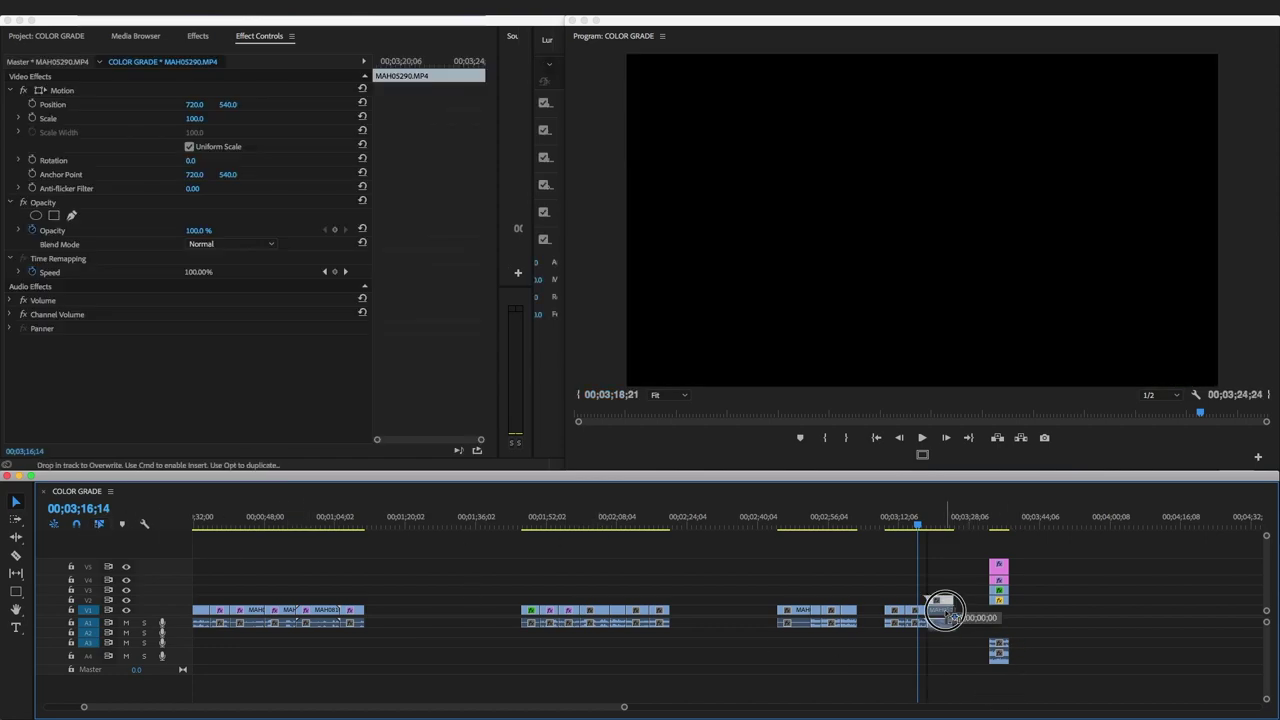
{"action": "left_click_drag", "start_coordinate": [937, 612], "coordinate": [997, 617]}
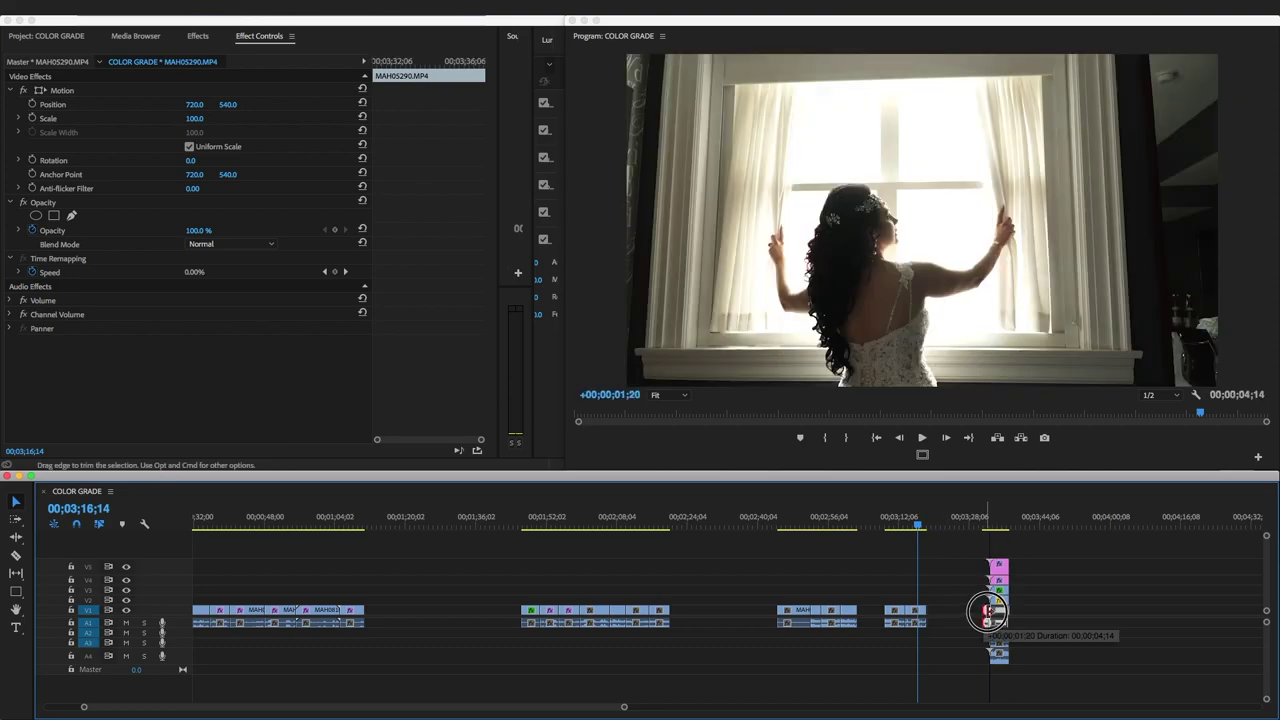
With the playhead at 00;03;34;13 and the video tracks expanded, swap the two lowest clips so MAH05290.MP4 sits on V2 above MAH05291.MP4.
{"action": "left_click", "coordinate": [1000, 522]}
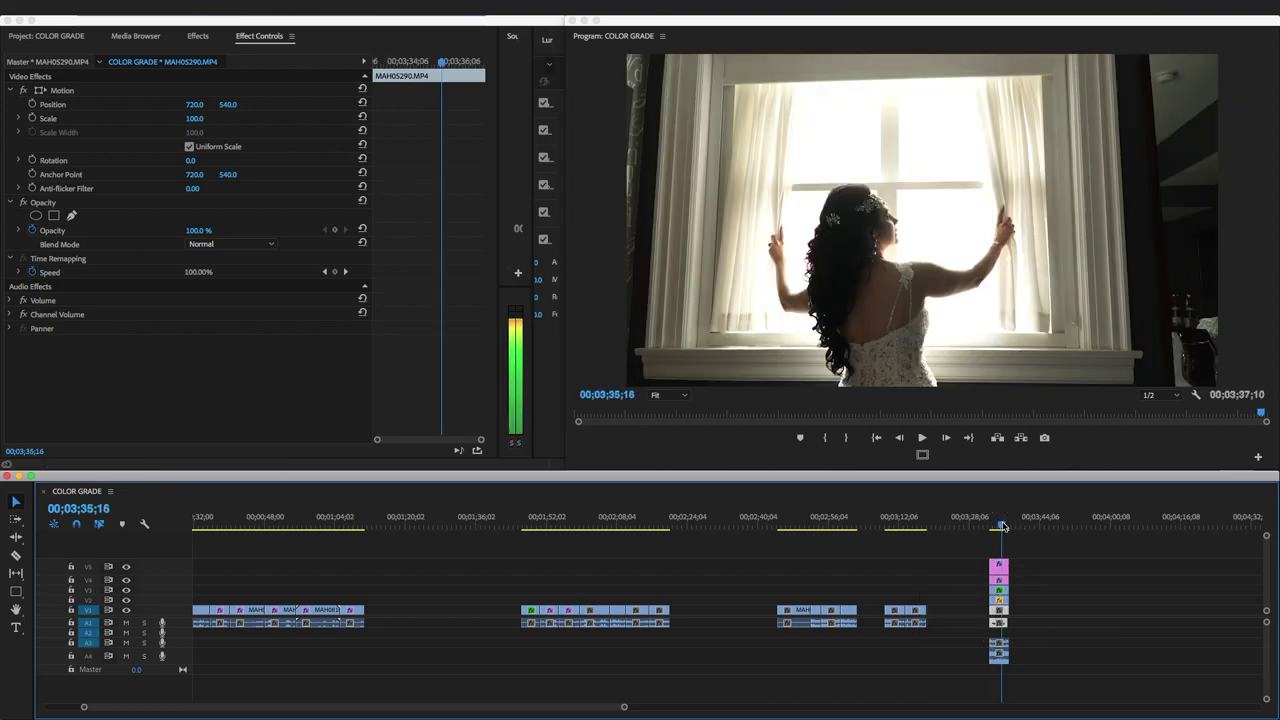
{"action": "key", "text": "="}
{"action": "key", "text": "="}
{"action": "key", "text": "="}
{"action": "key", "text": "="}
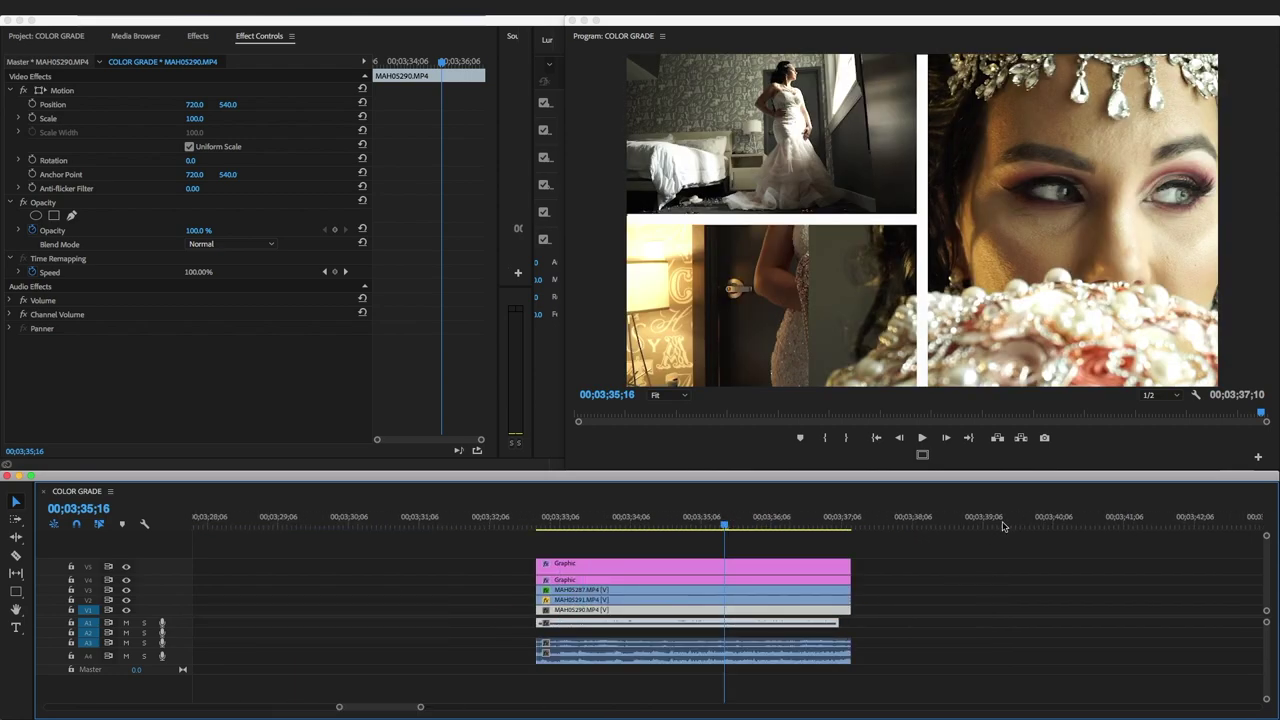
{"action": "key", "text": "super+="}
{"action": "key", "text": "super+="}
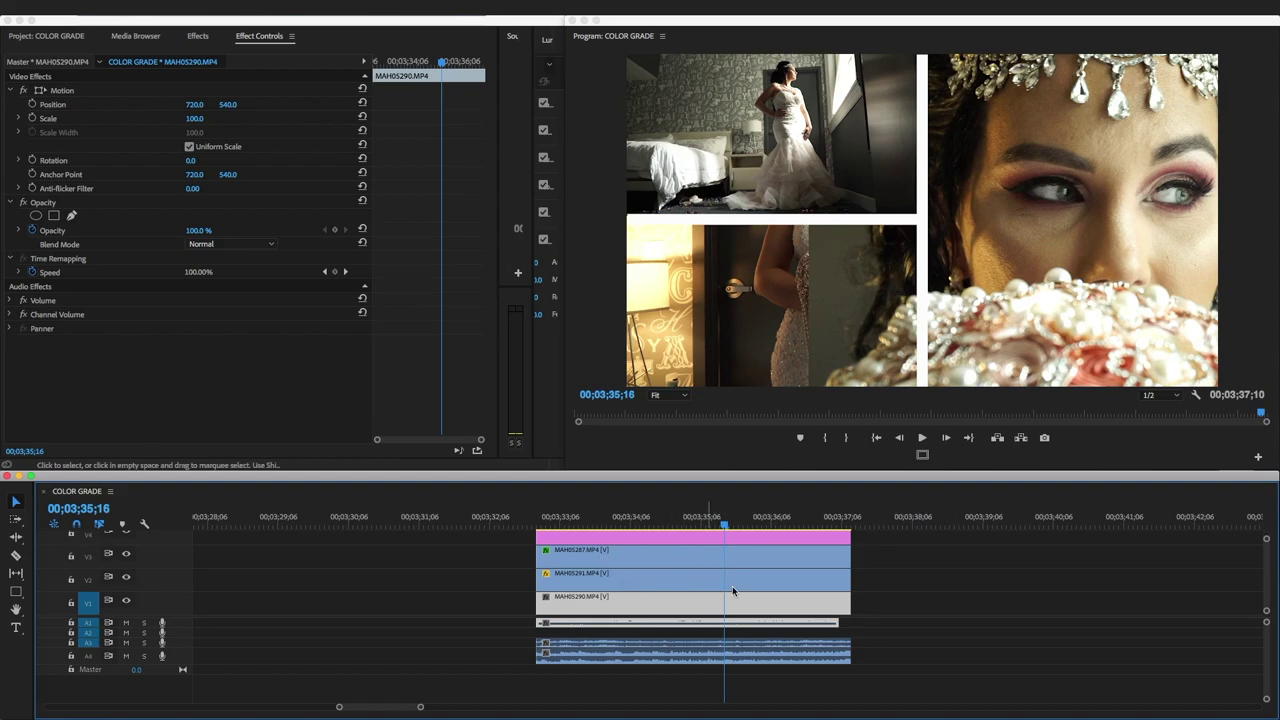
{"action": "left_click", "coordinate": [899, 601]}
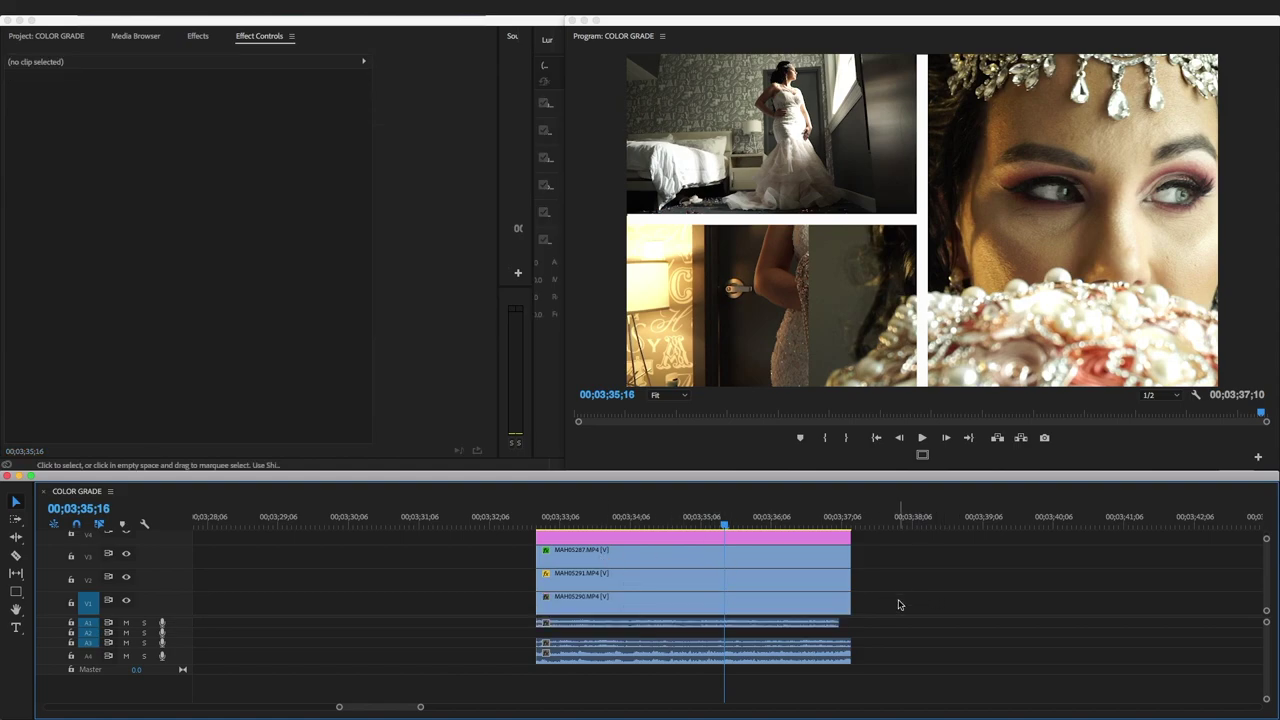
{"action": "left_click", "coordinate": [646, 520]}
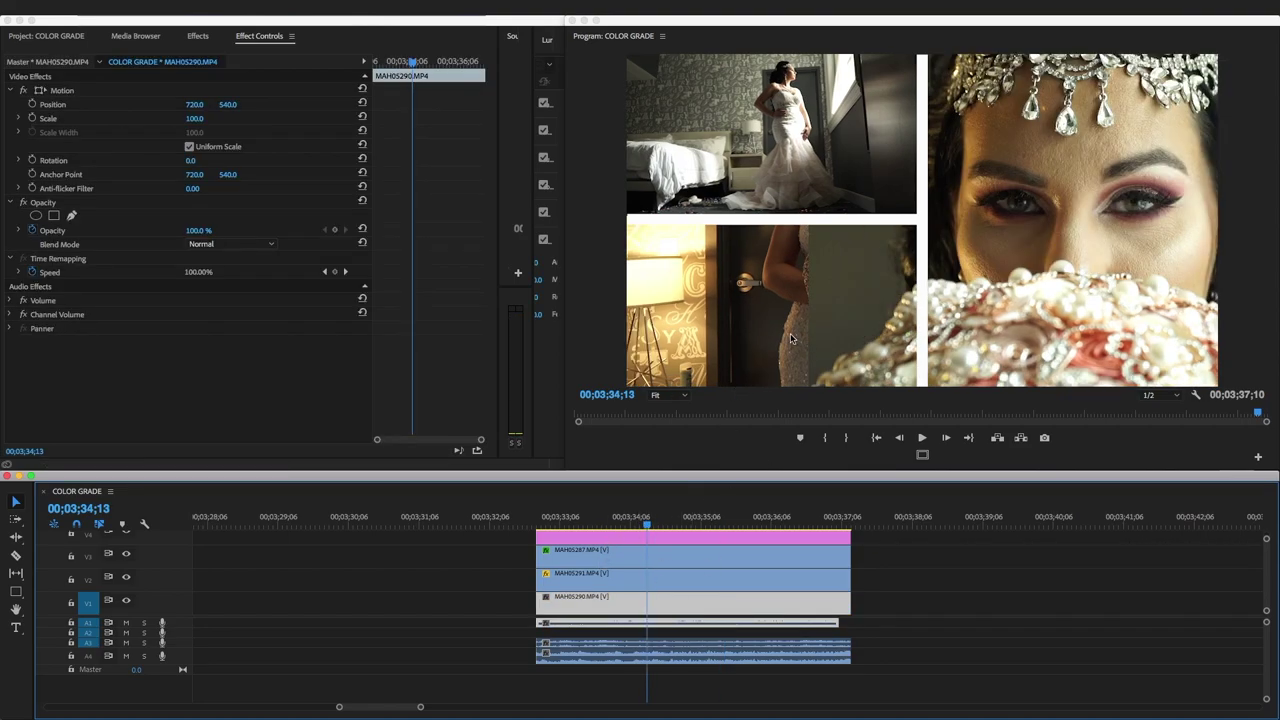
{"action": "left_click_drag", "start_coordinate": [651, 602], "coordinate": [979, 585]}
{"action": "left_click_drag", "start_coordinate": [837, 590], "coordinate": [843, 605]}
{"action": "left_click_drag", "start_coordinate": [927, 584], "coordinate": [606, 594]}
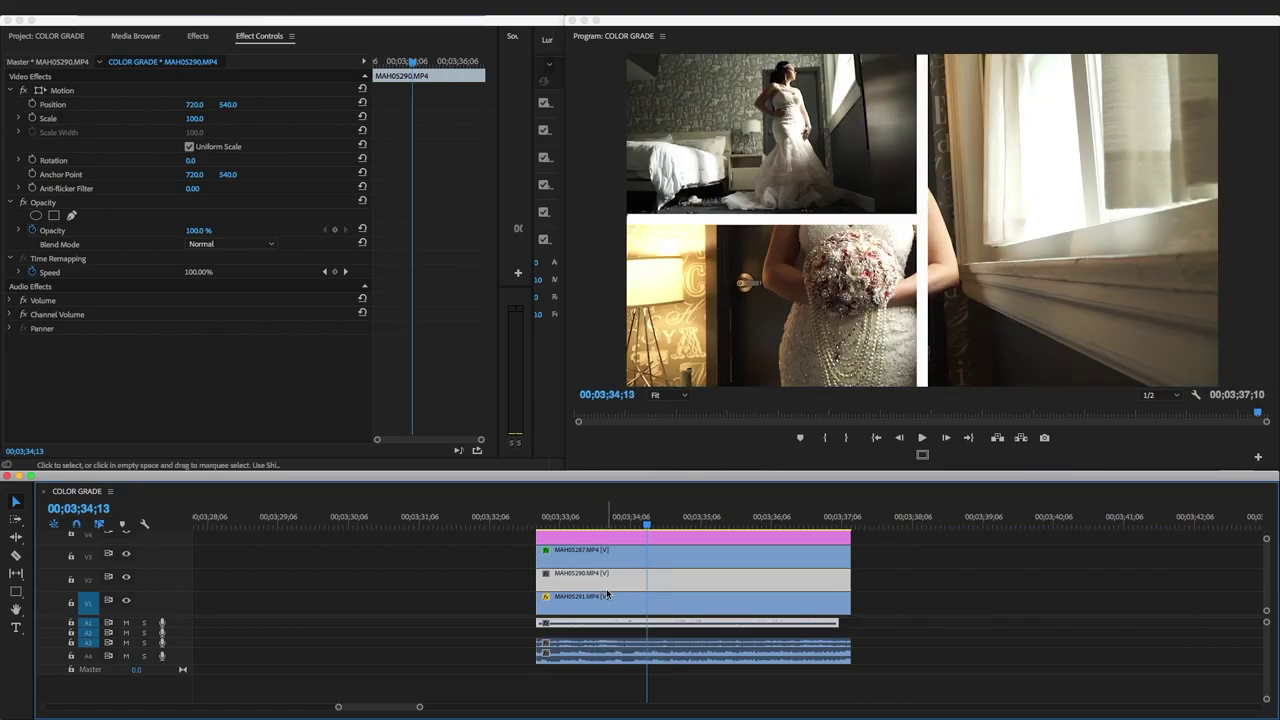
Add the Crop effect to MAH05290.MP4 on V2, scale the clip to 53 and set its horizontal position to 424.
{"action": "left_click", "coordinate": [640, 581]}
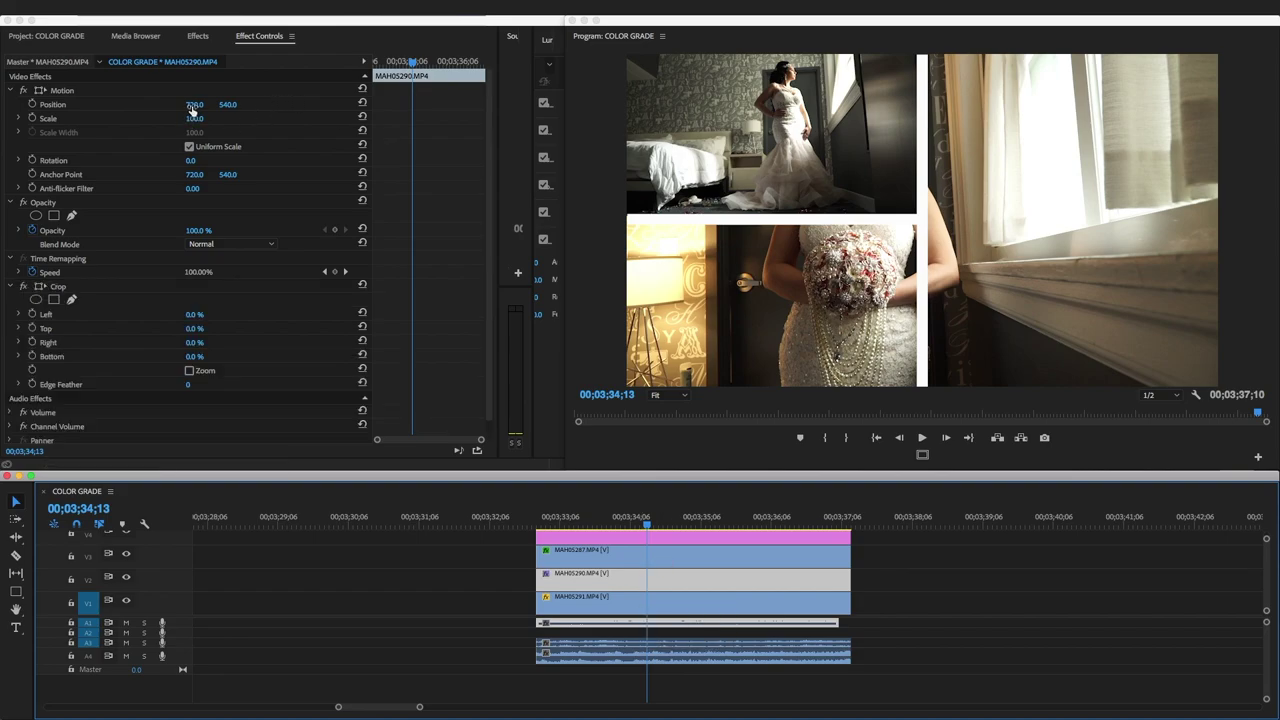
{"action": "left_click_drag", "start_coordinate": [193, 110], "coordinate": [106, 104]}
{"action": "left_click_drag", "start_coordinate": [194, 104], "coordinate": [141, 104]}
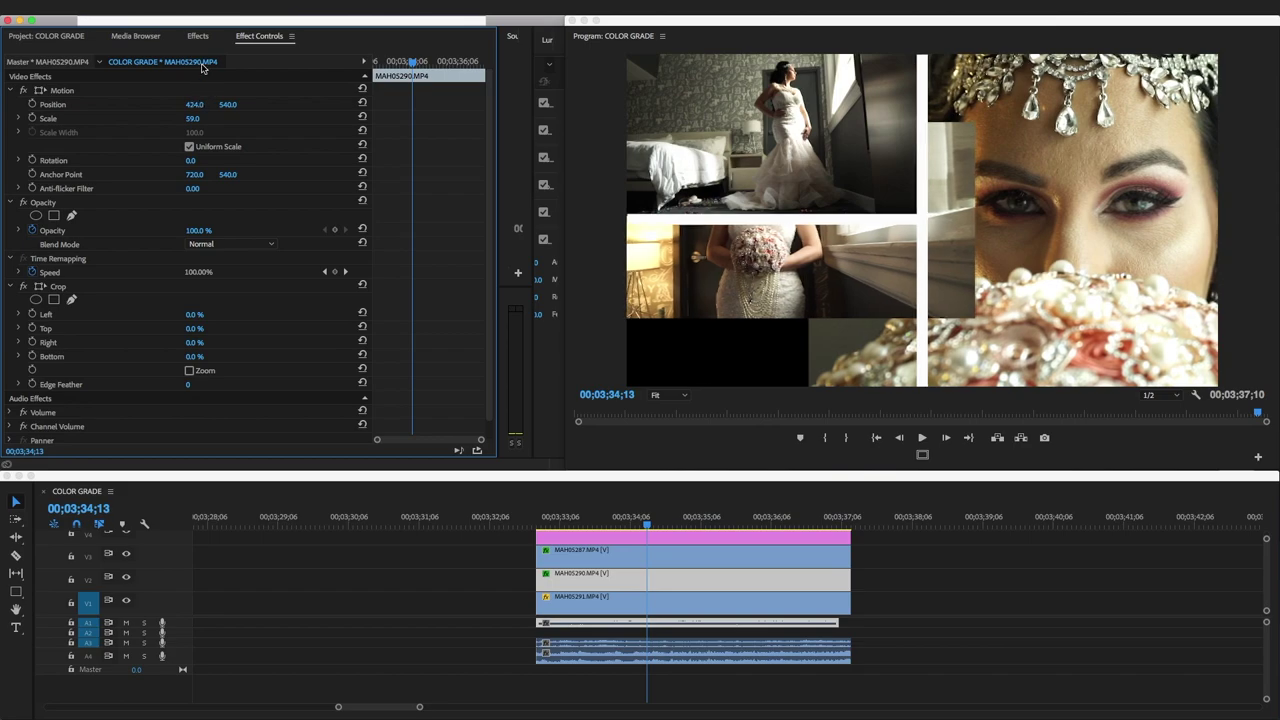
{"action": "left_click_drag", "start_coordinate": [201, 121], "coordinate": [196, 121]}
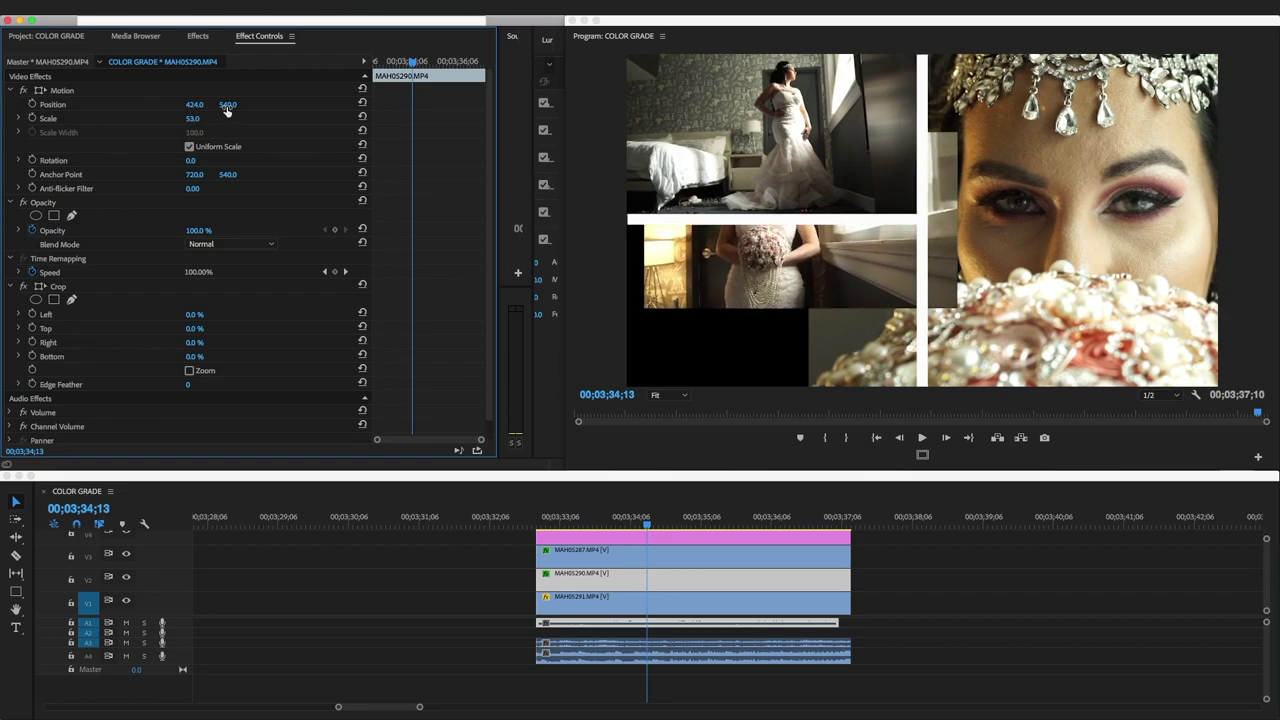
Set the Position of MAH05290.MP4 to 374, 823 and crop its right side to the vertical divider so it fills the lower-left box.
{"action": "left_click_drag", "start_coordinate": [228, 104], "coordinate": [295, 104]}
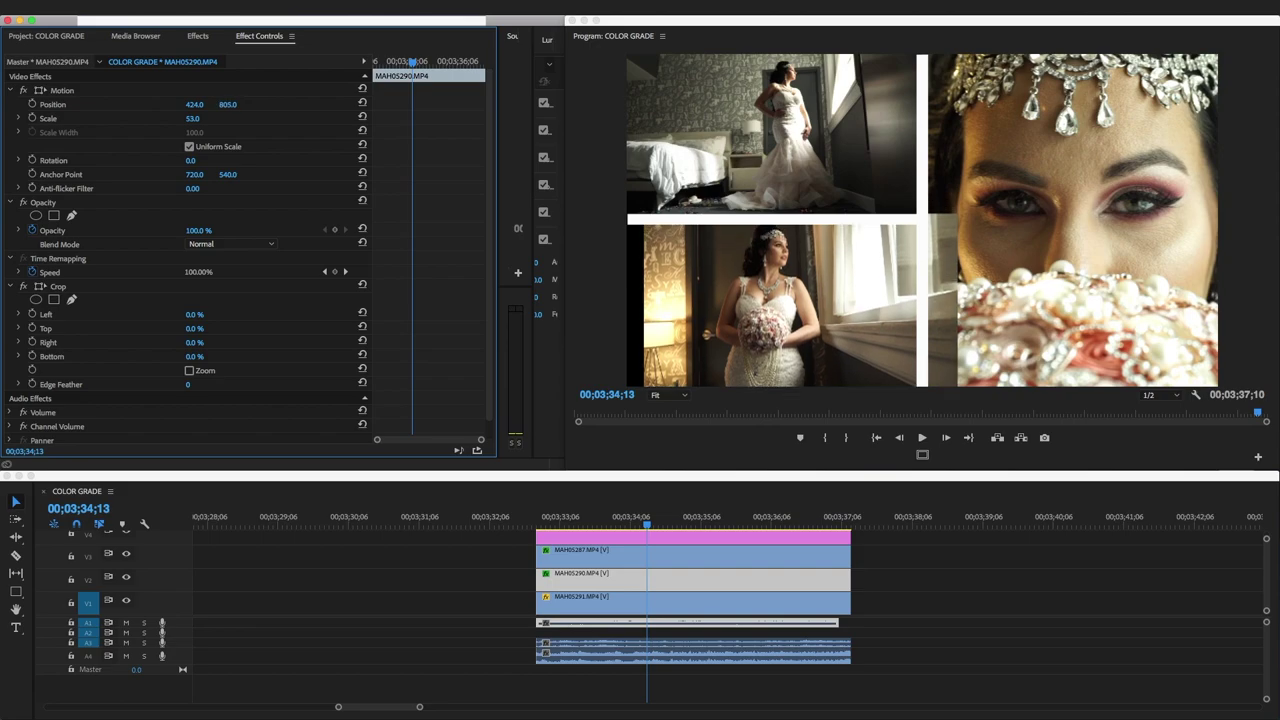
{"action": "left_click", "coordinate": [229, 104]}
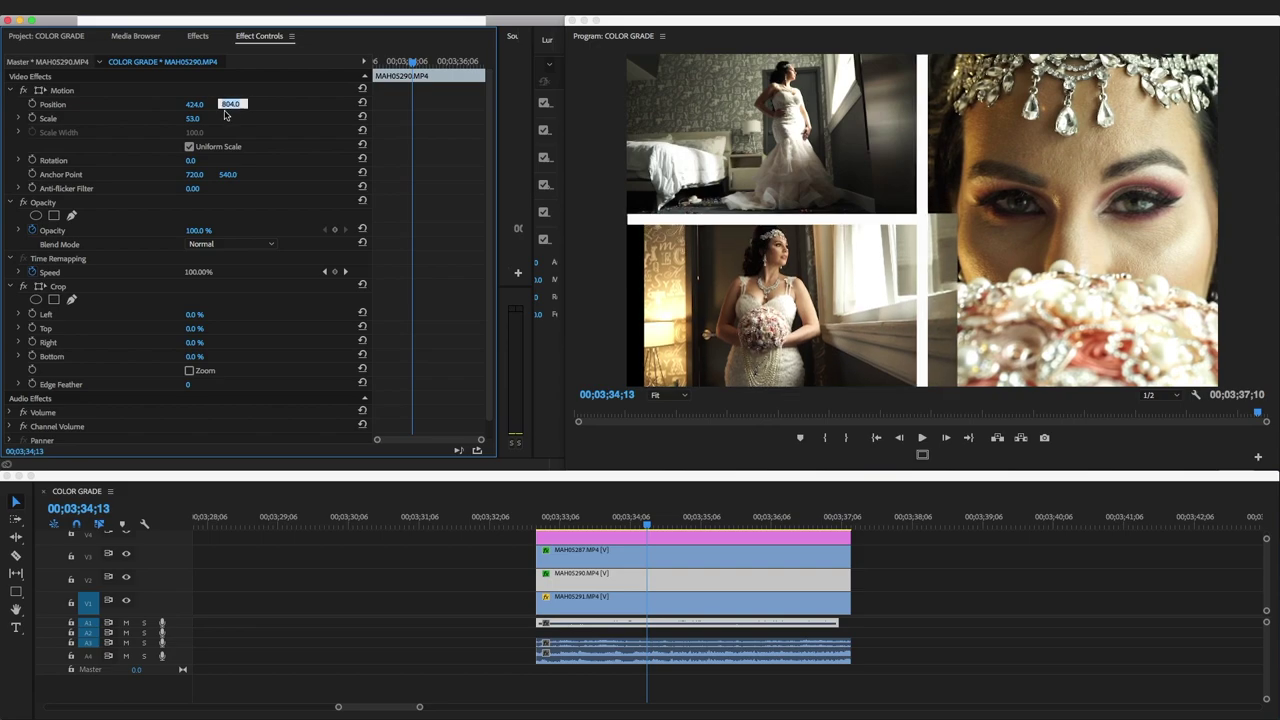
{"action": "key", "text": "Return"}
{"action": "left_click_drag", "start_coordinate": [228, 104], "coordinate": [147, 104]}
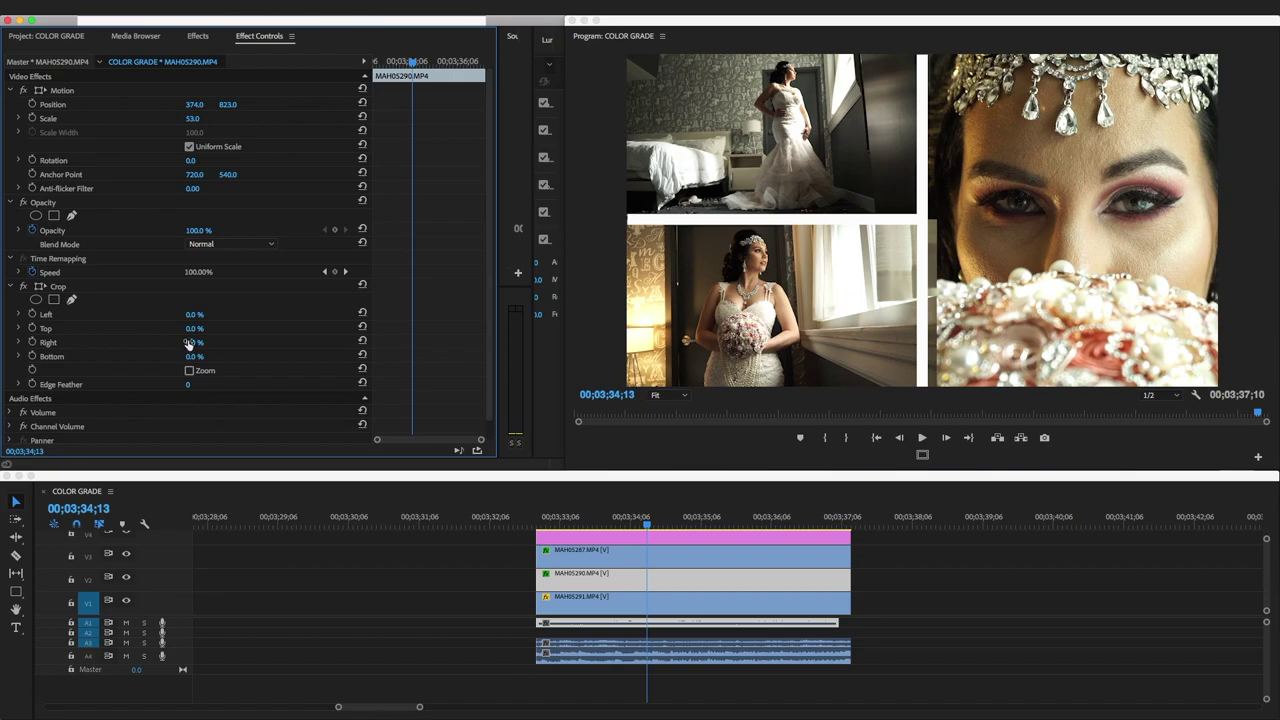
{"action": "mouse_move", "coordinate": [194, 342]}
{"action": "left_mouse_down"}
{"action": "mouse_move", "coordinate": [240, 342]}
{"action": "mouse_move", "coordinate": [198, 342]}
{"action": "left_mouse_up"}
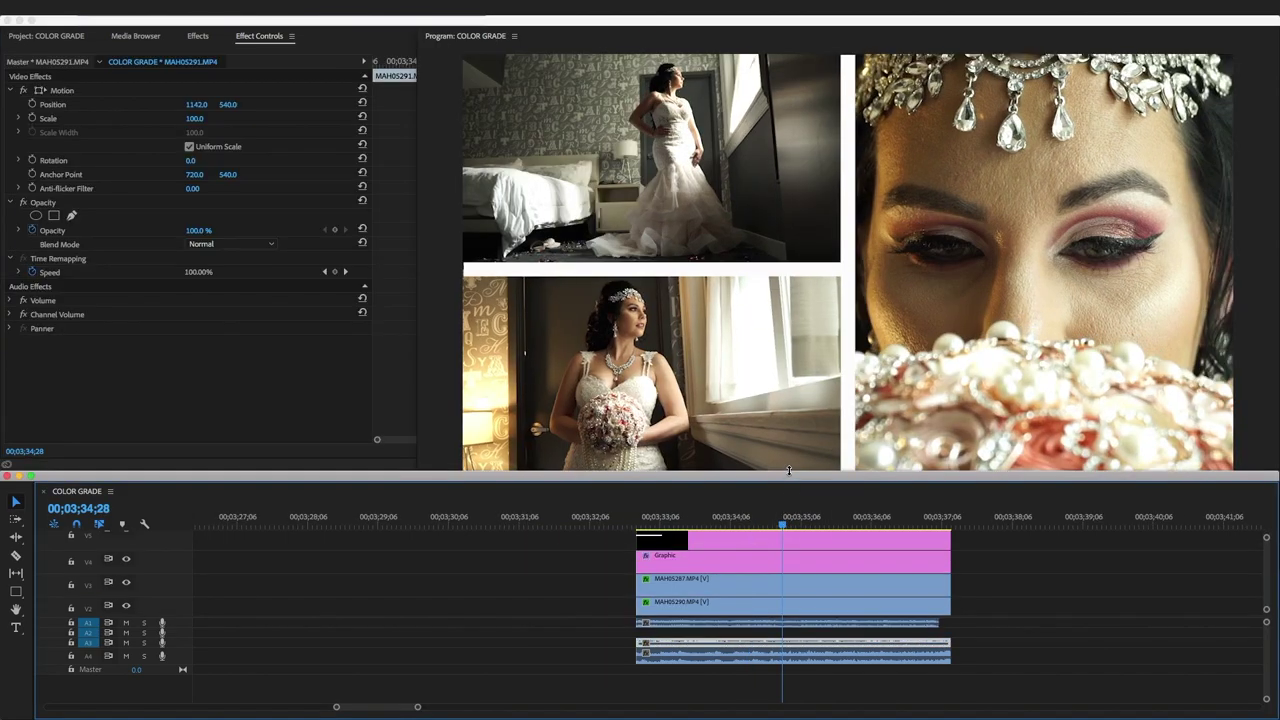
Shrink the Program monitor back above the timeline and delete the horizontal divider graphic on V5.
{"action": "left_click", "coordinate": [420, 386]}
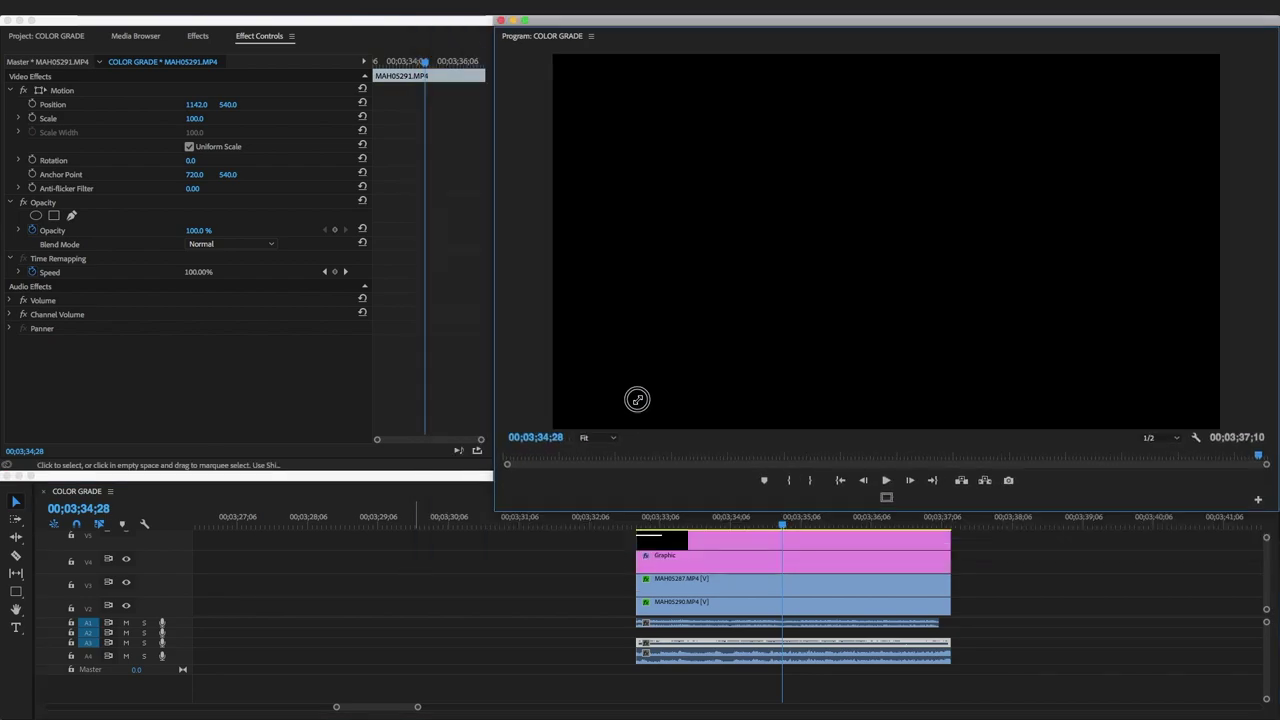
{"action": "left_click_drag", "start_coordinate": [599, 433], "coordinate": [567, 460]}
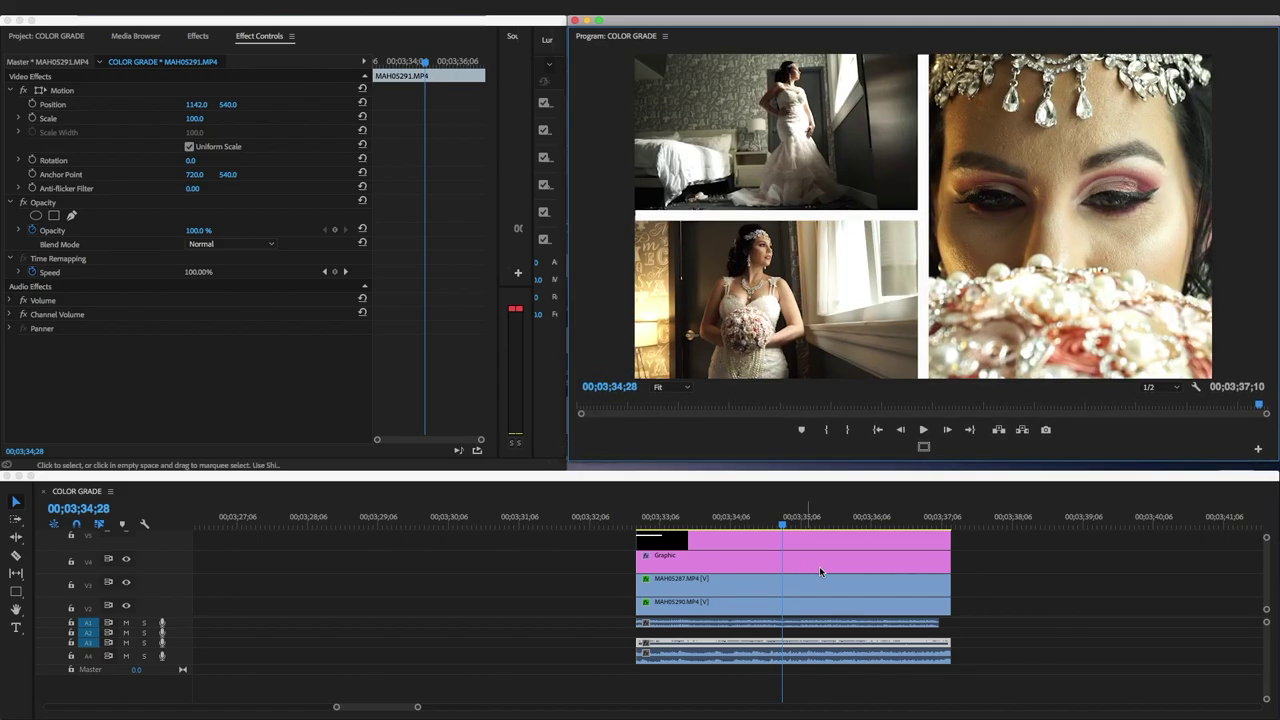
{"action": "left_click", "coordinate": [761, 547]}
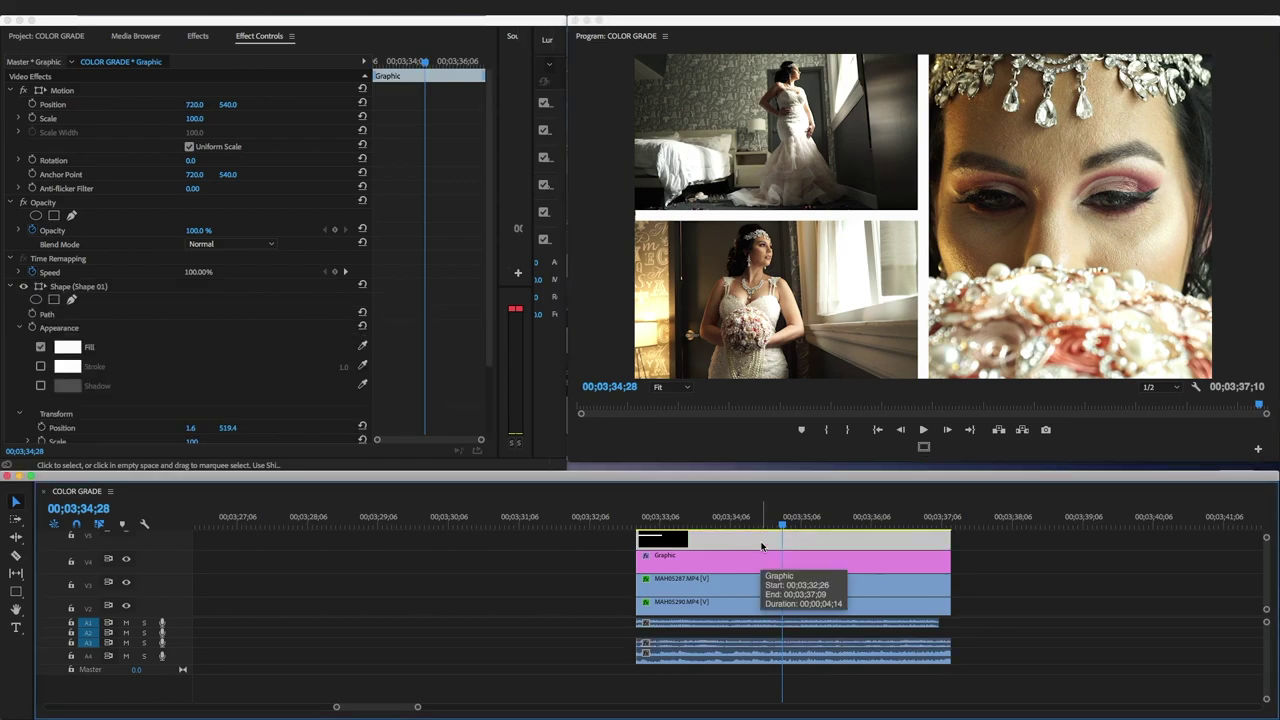
{"action": "key", "text": "Delete"}
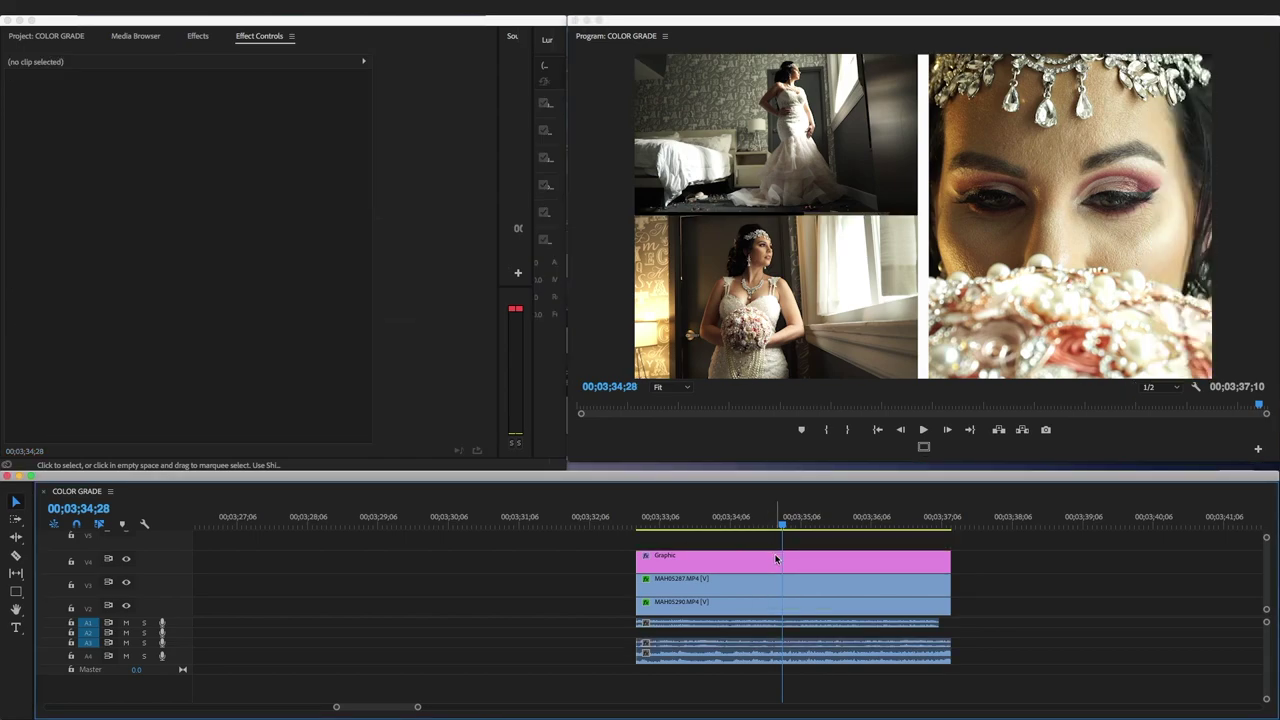
At 00;03;33;21, show the safe margins and draw a thin white rectangle at mid-height across the full frame width.
{"action": "left_click", "coordinate": [696, 520]}
{"action": "left_click", "coordinate": [18, 594]}
{"action": "left_click", "coordinate": [66, 604]}
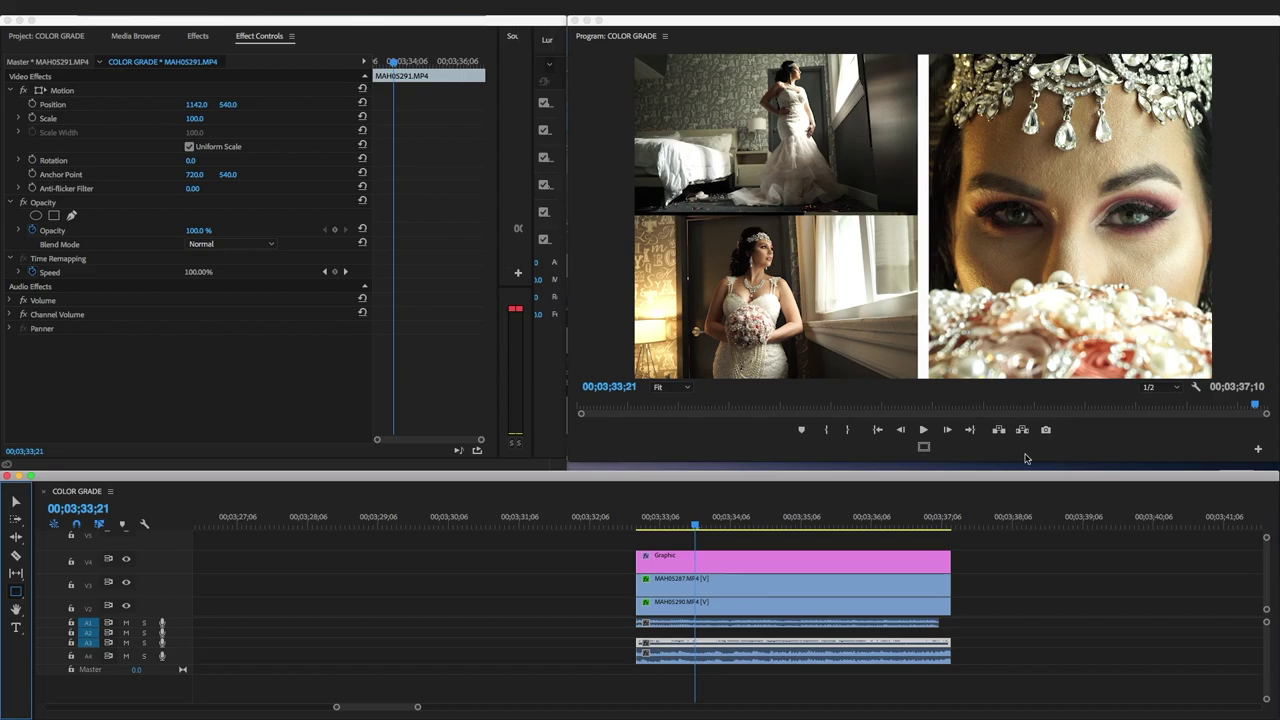
{"action": "left_click", "coordinate": [920, 444]}
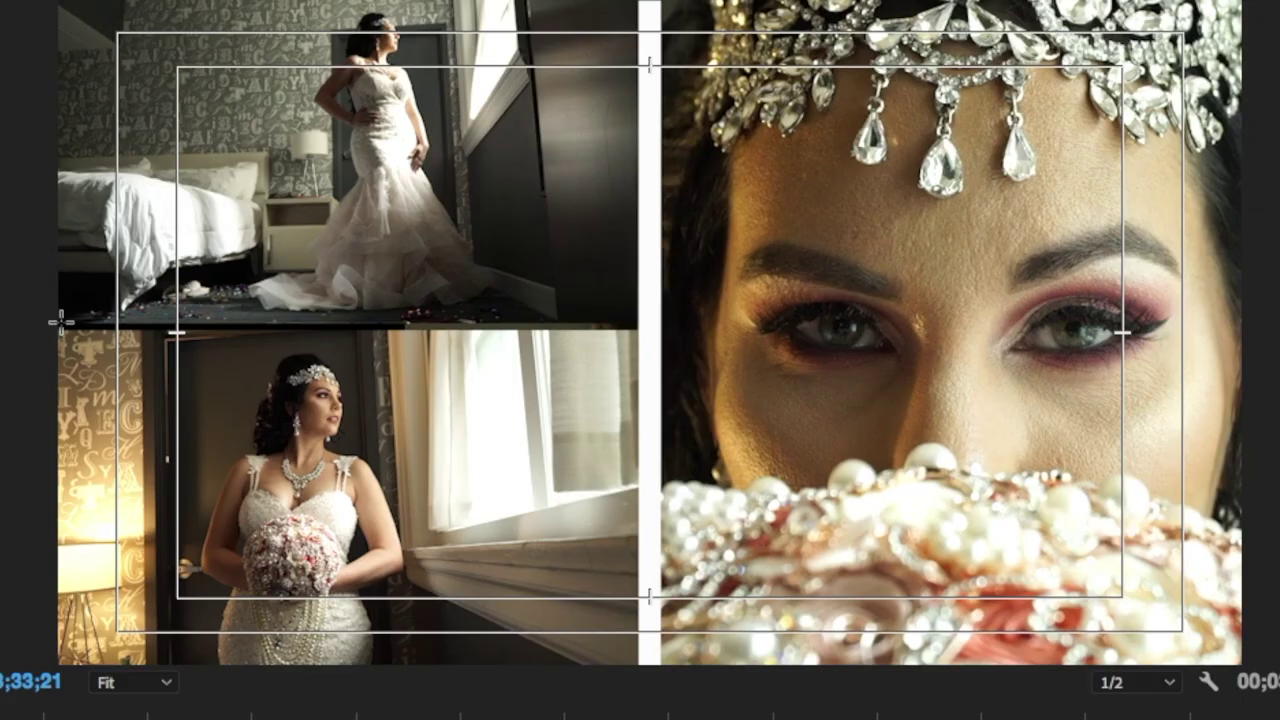
{"action": "mouse_move", "coordinate": [57, 323]}
{"action": "left_mouse_down"}
{"action": "mouse_move", "coordinate": [803, 348]}
{"action": "mouse_move", "coordinate": [1171, 331]}
{"action": "mouse_move", "coordinate": [1266, 347]}
{"action": "left_mouse_up"}
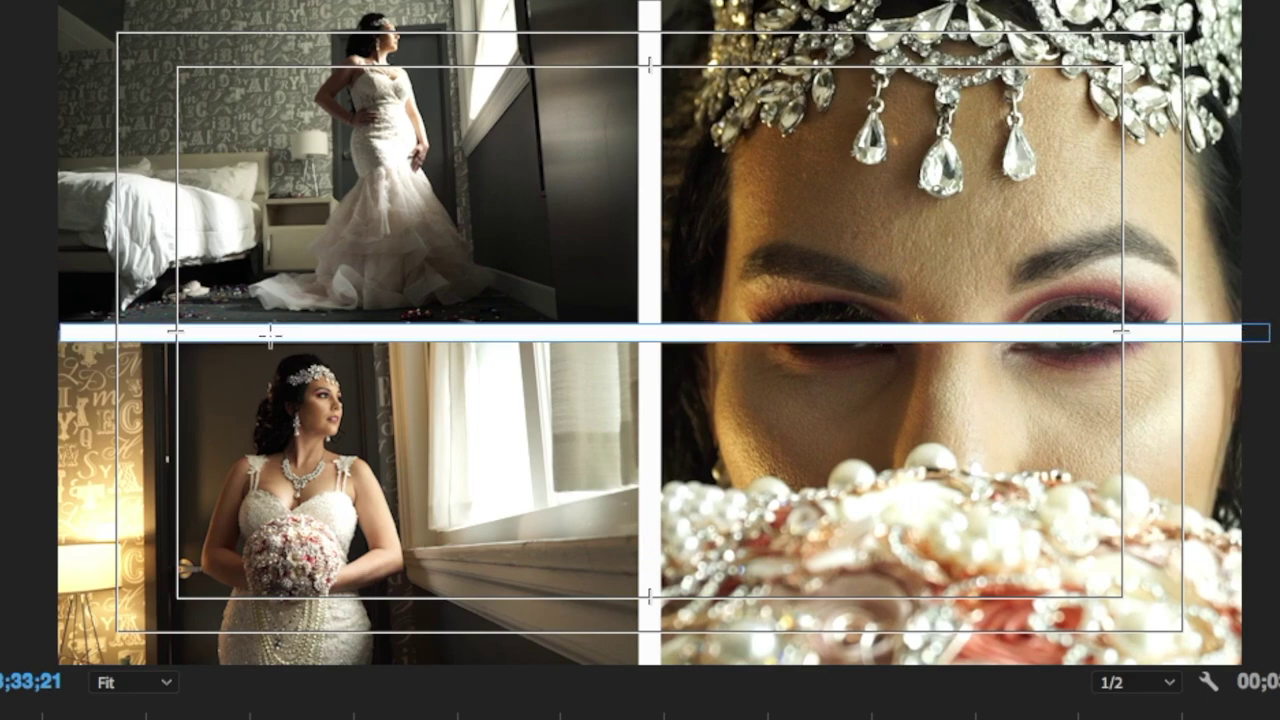
{"action": "left_click", "coordinate": [70, 335]}
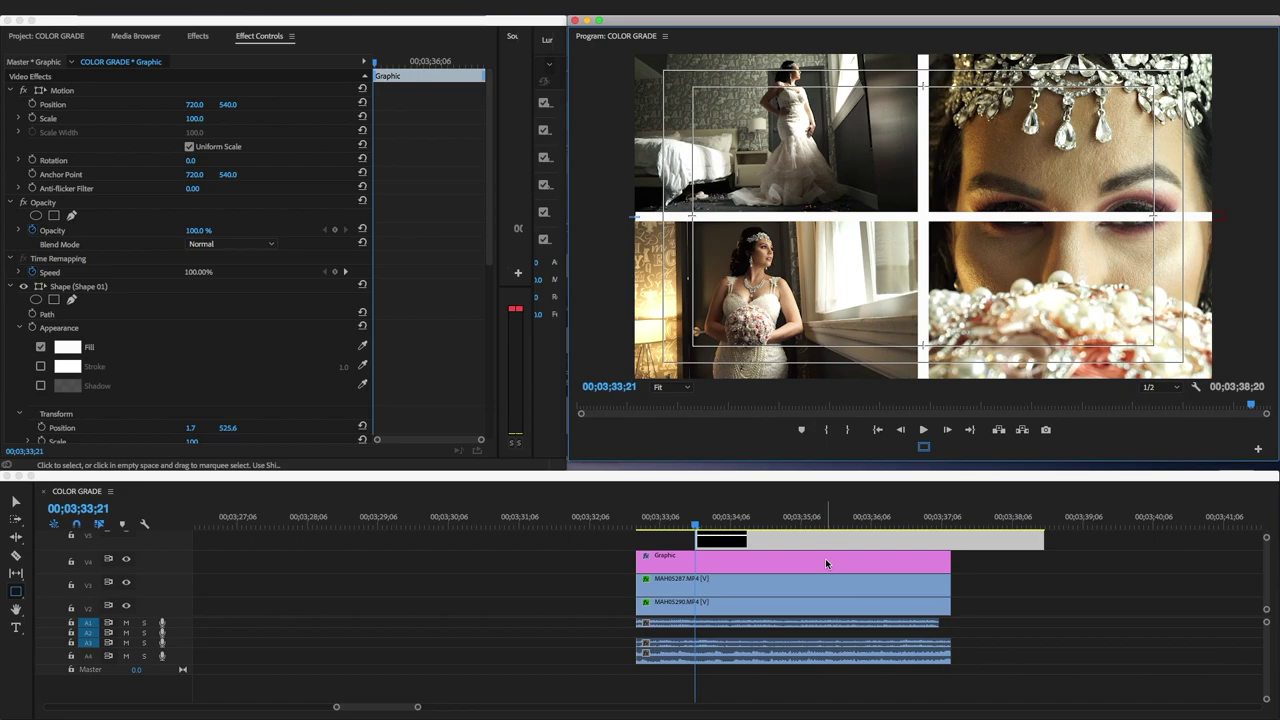
Extend both ends of the horizontal white divider beyond the frame edges, thicken it slightly and hide the safe margins.
{"action": "key", "text": "space"}
{"action": "key", "text": "space"}
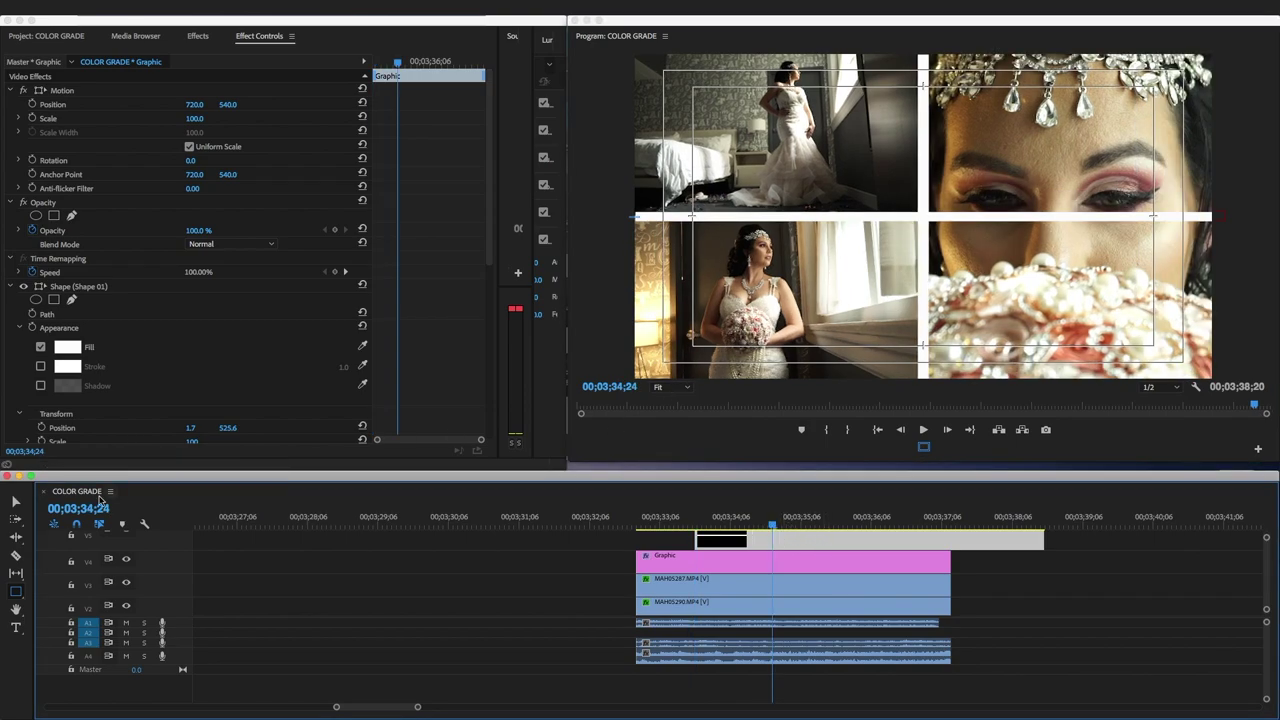
{"action": "left_click", "coordinate": [14, 505]}
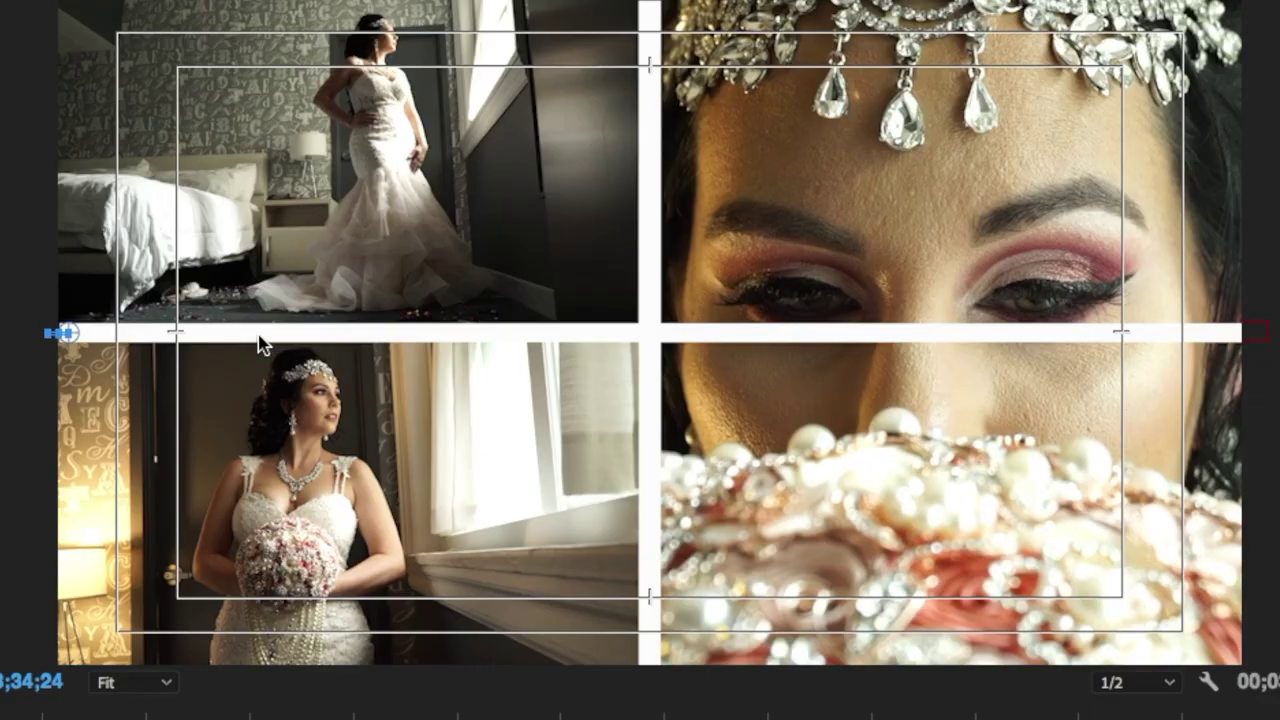
{"action": "left_click", "coordinate": [729, 217]}
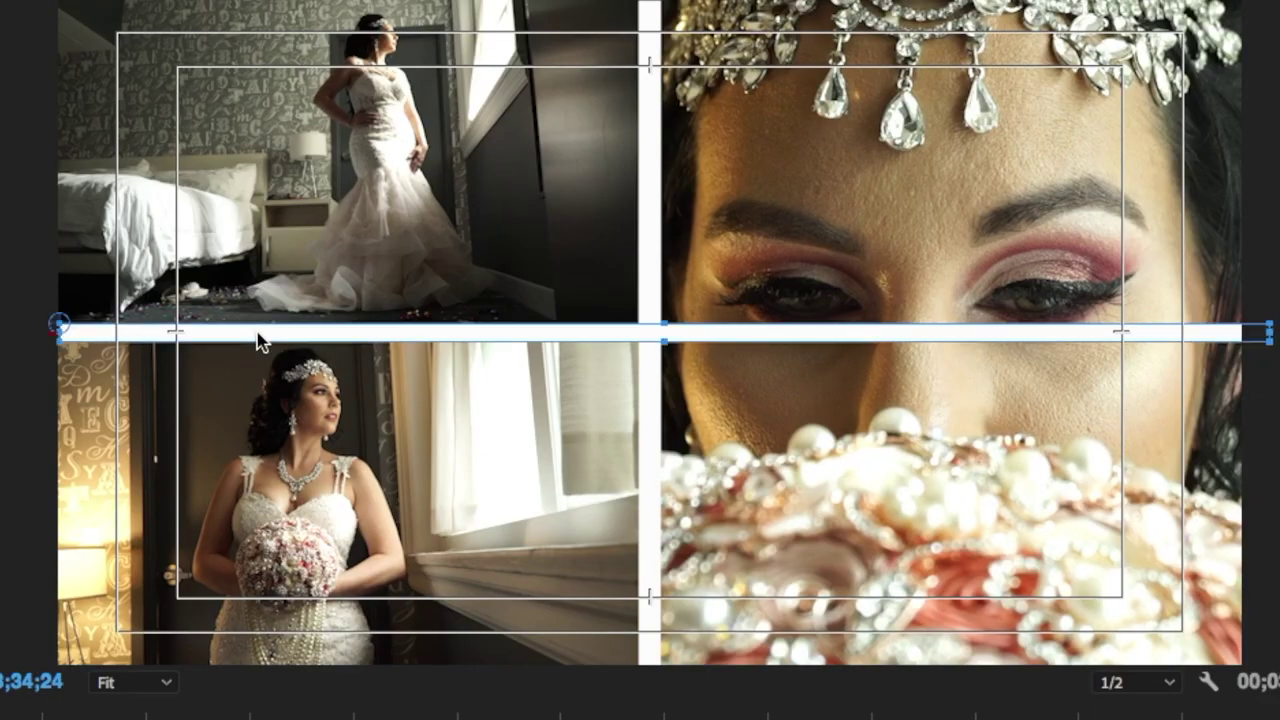
{"action": "left_click_drag", "start_coordinate": [59, 327], "coordinate": [35, 338]}
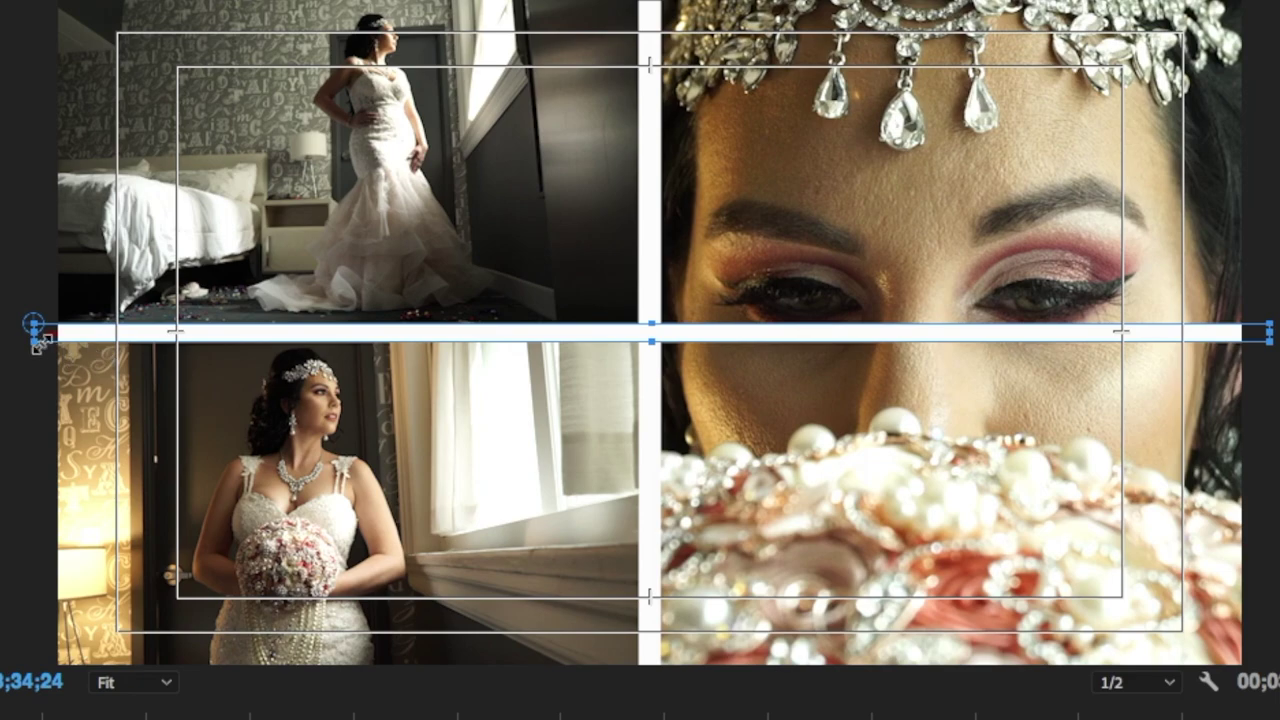
{"action": "left_click", "coordinate": [1268, 312]}
{"action": "mouse_move", "coordinate": [1268, 312]}
{"action": "left_mouse_down"}
{"action": "mouse_move", "coordinate": [1260, 303]}
{"action": "mouse_move", "coordinate": [1274, 321]}
{"action": "left_mouse_up"}
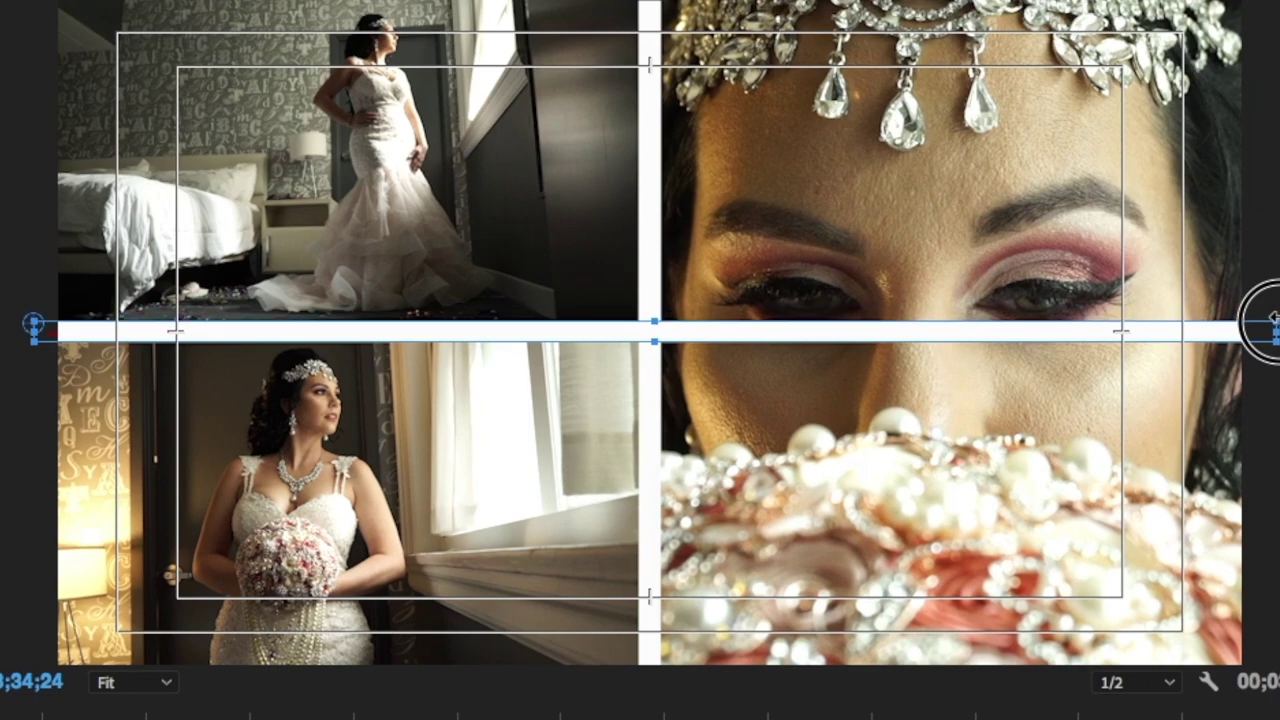
{"action": "left_click", "coordinate": [1276, 322]}
{"action": "left_click", "coordinate": [1279, 270]}
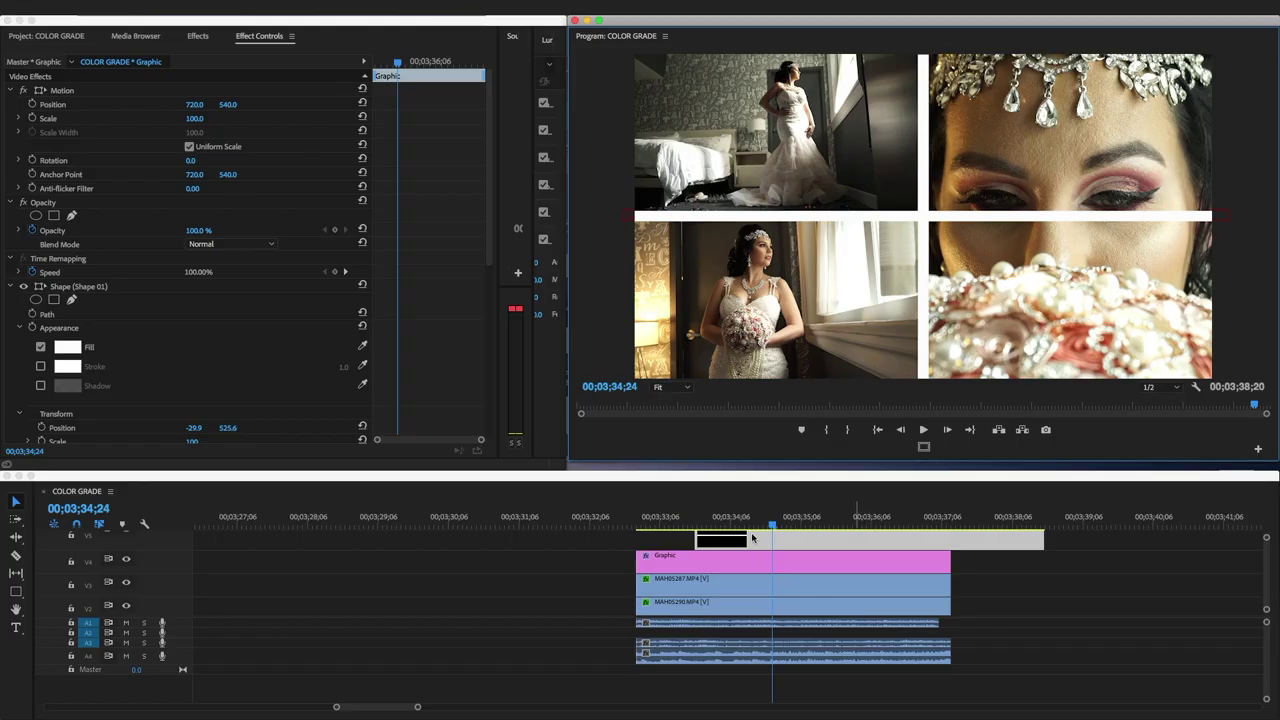
Align the horizontal divider graphic on V5 with the stacked clips so it starts and ends with them.
{"action": "scroll", "coordinate": [686, 584], "scroll_direction": "down", "scroll_amount": 2}
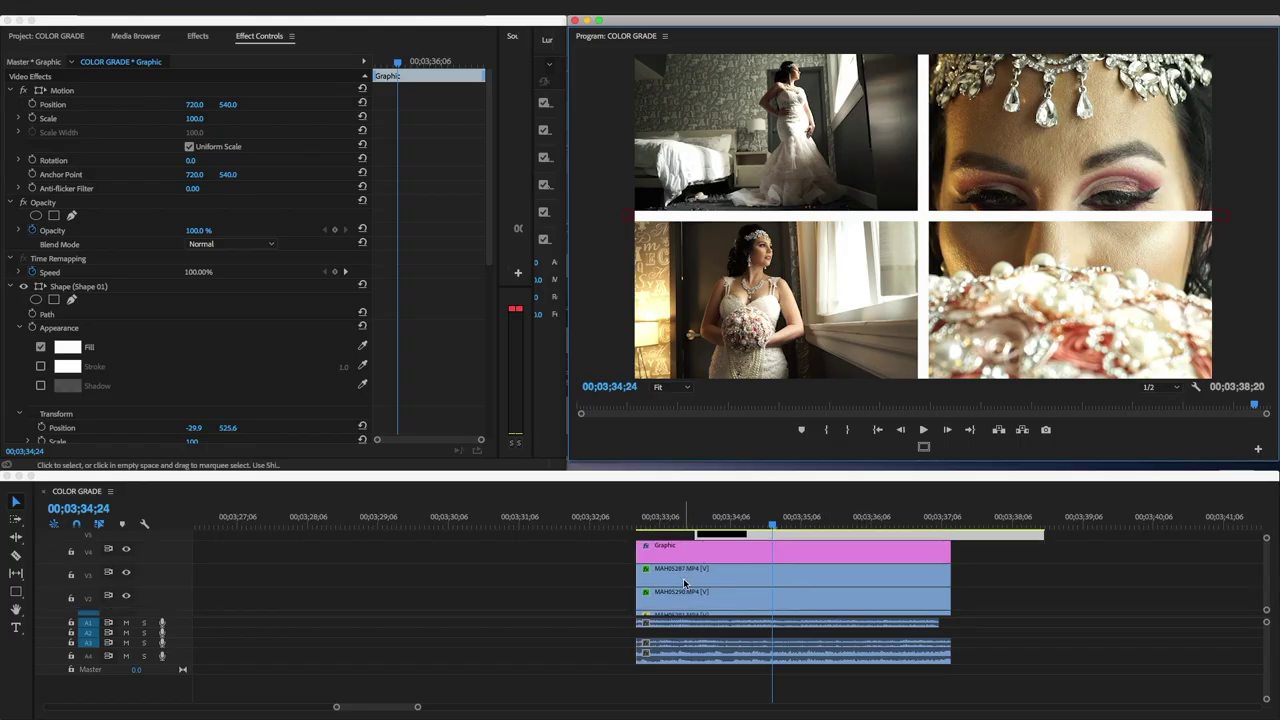
{"action": "left_click_drag", "start_coordinate": [980, 599], "coordinate": [870, 543]}
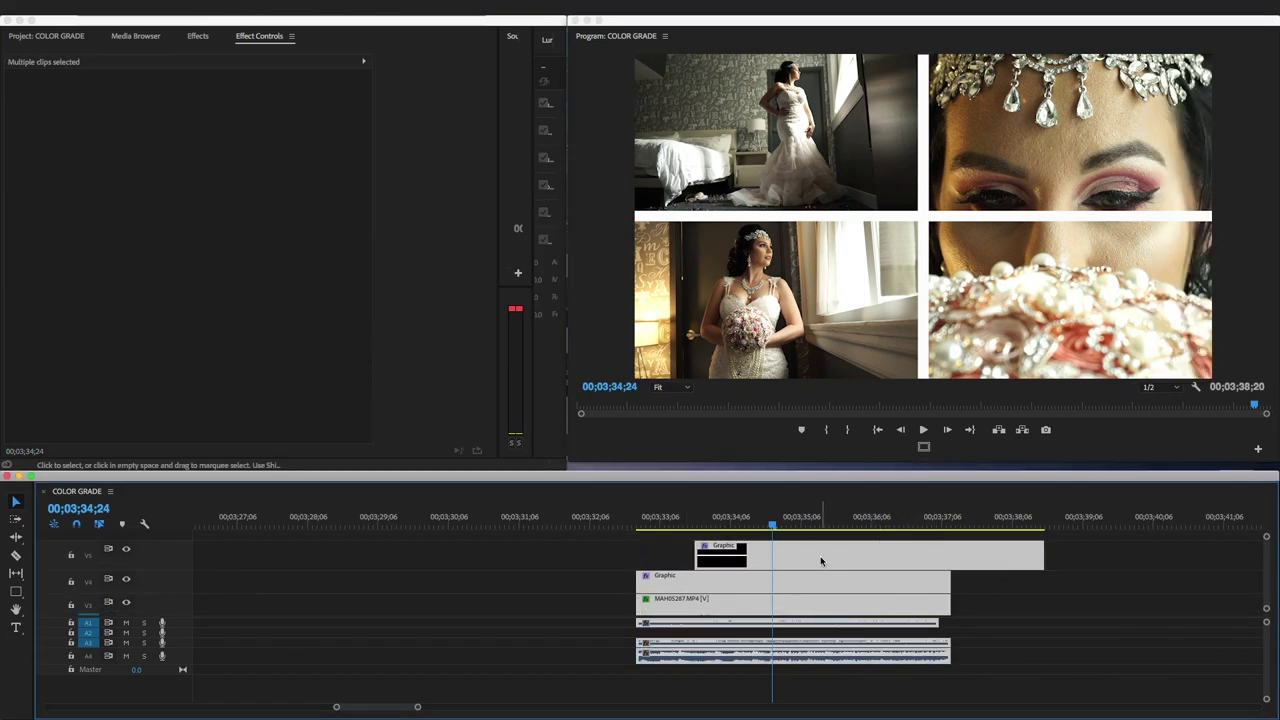
{"action": "key", "text": "super+minus"}
{"action": "key", "text": "super+minus"}
{"action": "key", "text": "super+minus"}
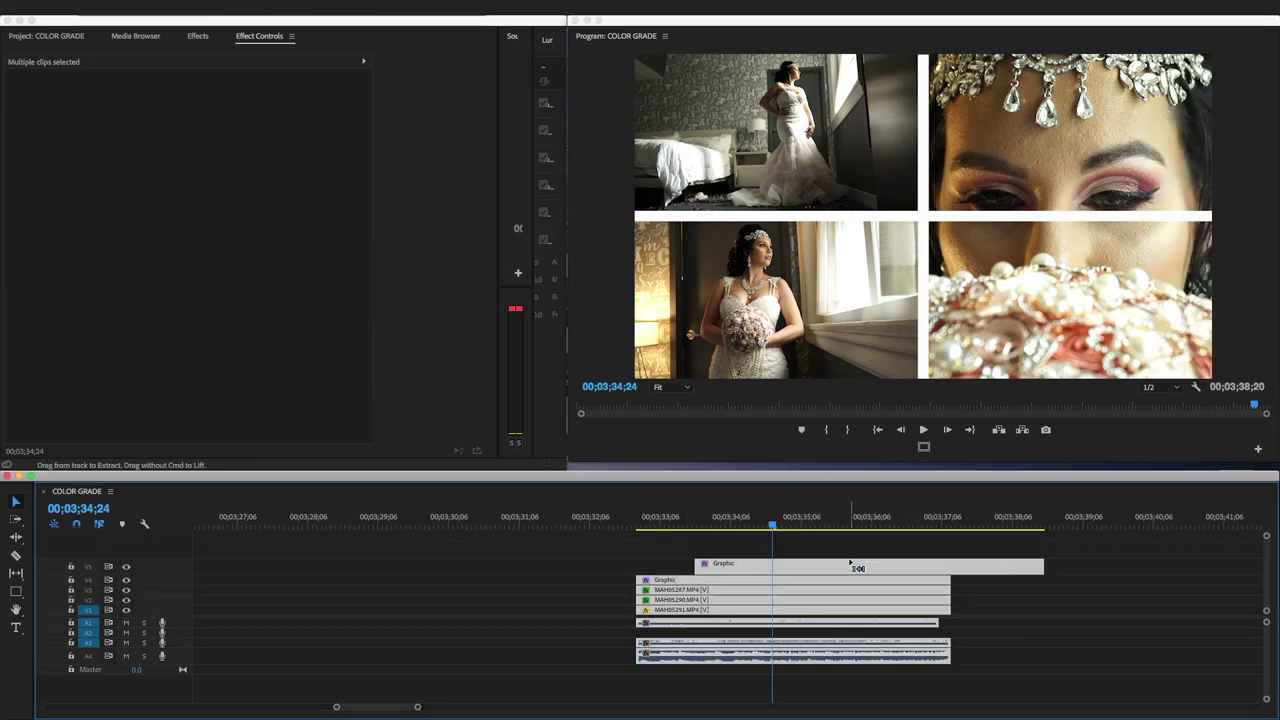
{"action": "left_click_drag", "start_coordinate": [984, 569], "coordinate": [951, 575]}
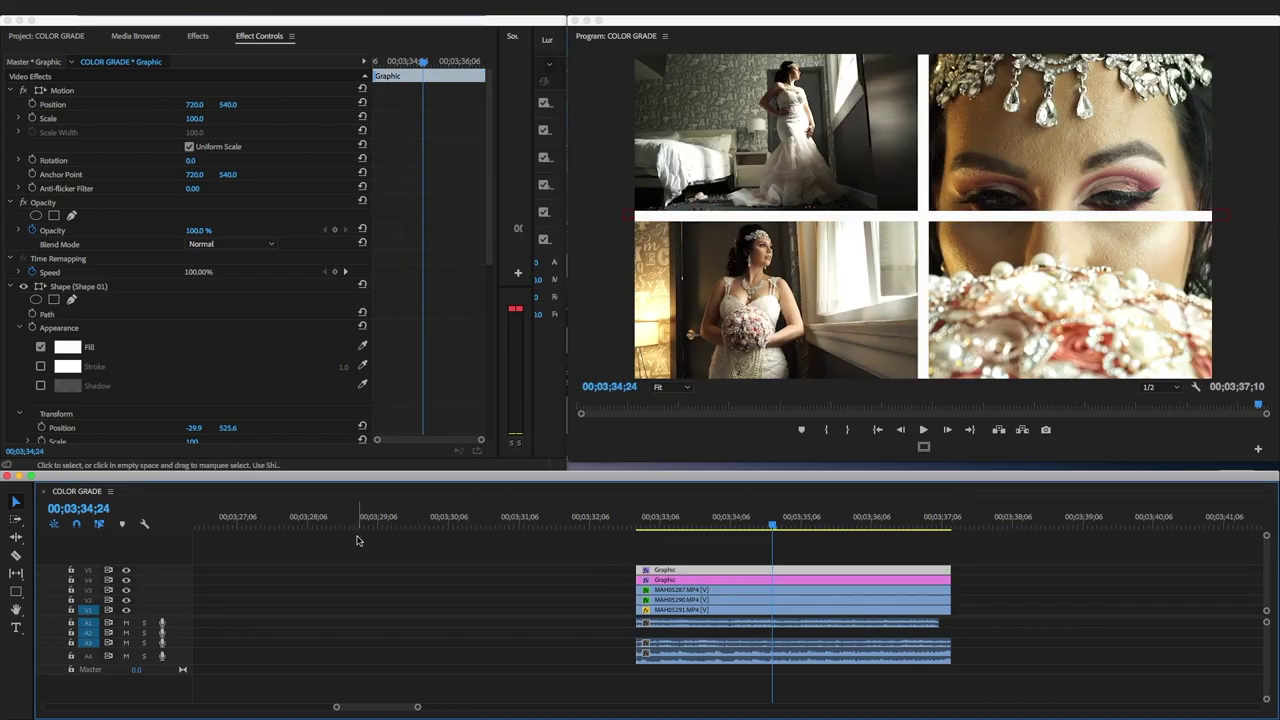
Raise both divider graphics to V5 and V6 and place MAH05289.MP4 from earlier in the sequence on V4, spanning the stacked clips.
{"action": "left_click_drag", "start_coordinate": [985, 647], "coordinate": [889, 634]}
{"action": "left_click", "coordinate": [893, 655]}
{"action": "scroll", "coordinate": [280, 562], "scroll_direction": "left", "scroll_amount": 10}
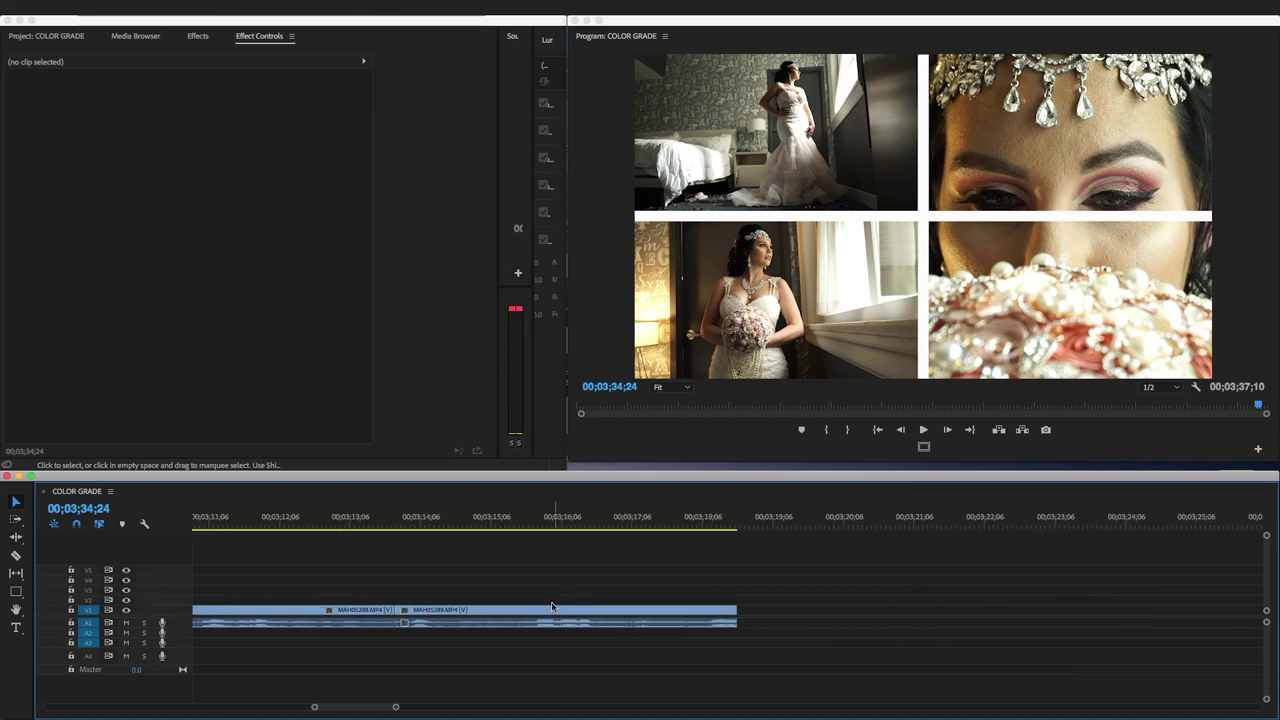
{"action": "left_click", "coordinate": [563, 523]}
{"action": "key", "text": "minus"}
{"action": "key", "text": "minus"}
{"action": "key", "text": "minus"}
{"action": "left_click_drag", "start_coordinate": [711, 610], "coordinate": [711, 590]}
{"action": "left_click_drag", "start_coordinate": [905, 560], "coordinate": [868, 582]}
{"action": "left_click_drag", "start_coordinate": [868, 577], "coordinate": [868, 563]}
{"action": "left_click_drag", "start_coordinate": [709, 590], "coordinate": [876, 580]}
At 00;03;34;09, scale MAH05289.MP4 on V4 to 51 and set its Position to 1077, 813 to fill the lower-right box.
{"action": "left_click", "coordinate": [863, 523]}
{"action": "key", "text": "equal"}
{"action": "key", "text": "equal"}
{"action": "key", "text": "equal"}
{"action": "key", "text": "equal"}
{"action": "key", "text": "super+equal"}
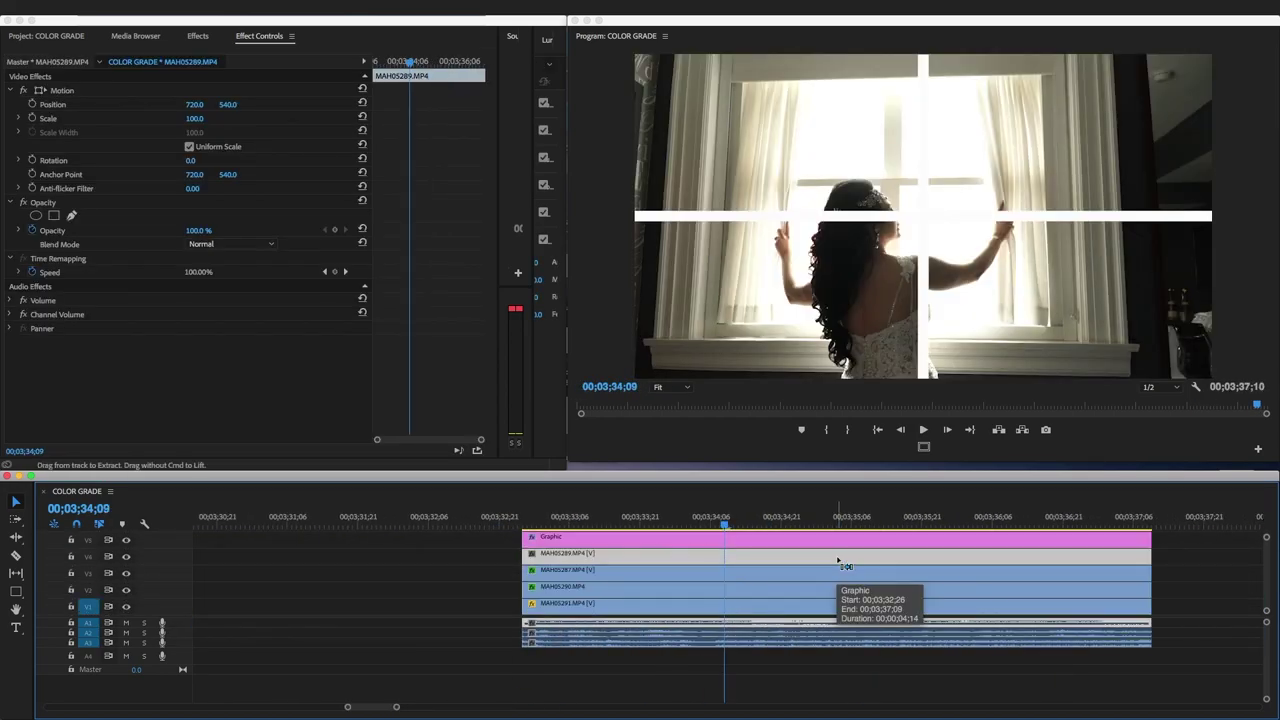
{"action": "key", "text": "super+equal"}
{"action": "left_click_drag", "start_coordinate": [835, 470], "coordinate": [834, 388]}
{"action": "left_click", "coordinate": [480, 515]}
{"action": "left_click", "coordinate": [743, 491]}
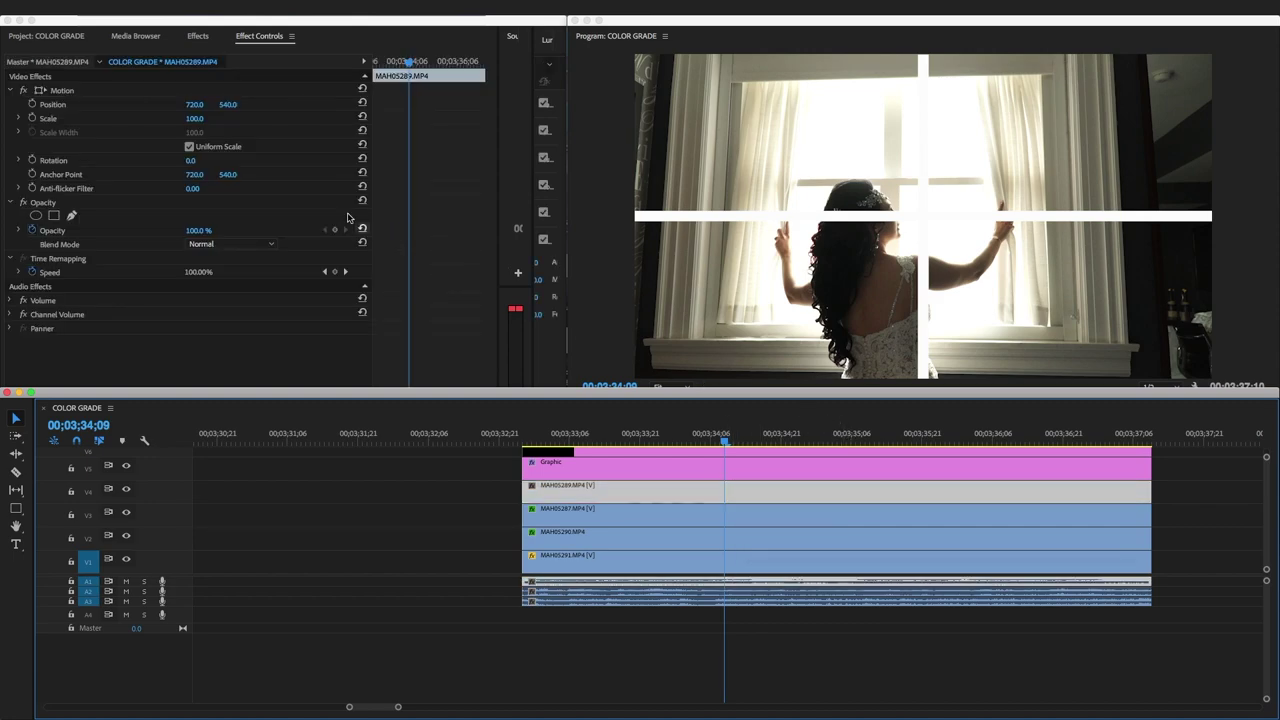
{"action": "left_click_drag", "start_coordinate": [192, 122], "coordinate": [548, 105]}
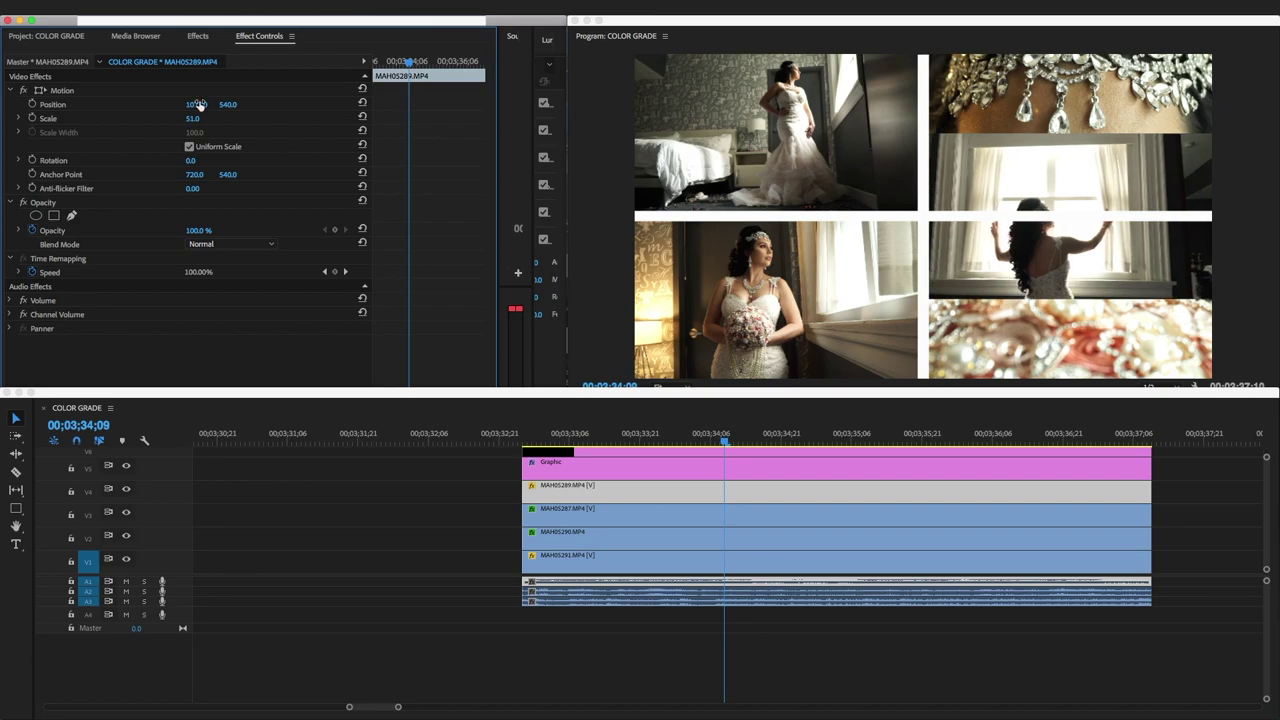
{"action": "left_click_drag", "start_coordinate": [228, 105], "coordinate": [377, 105]}
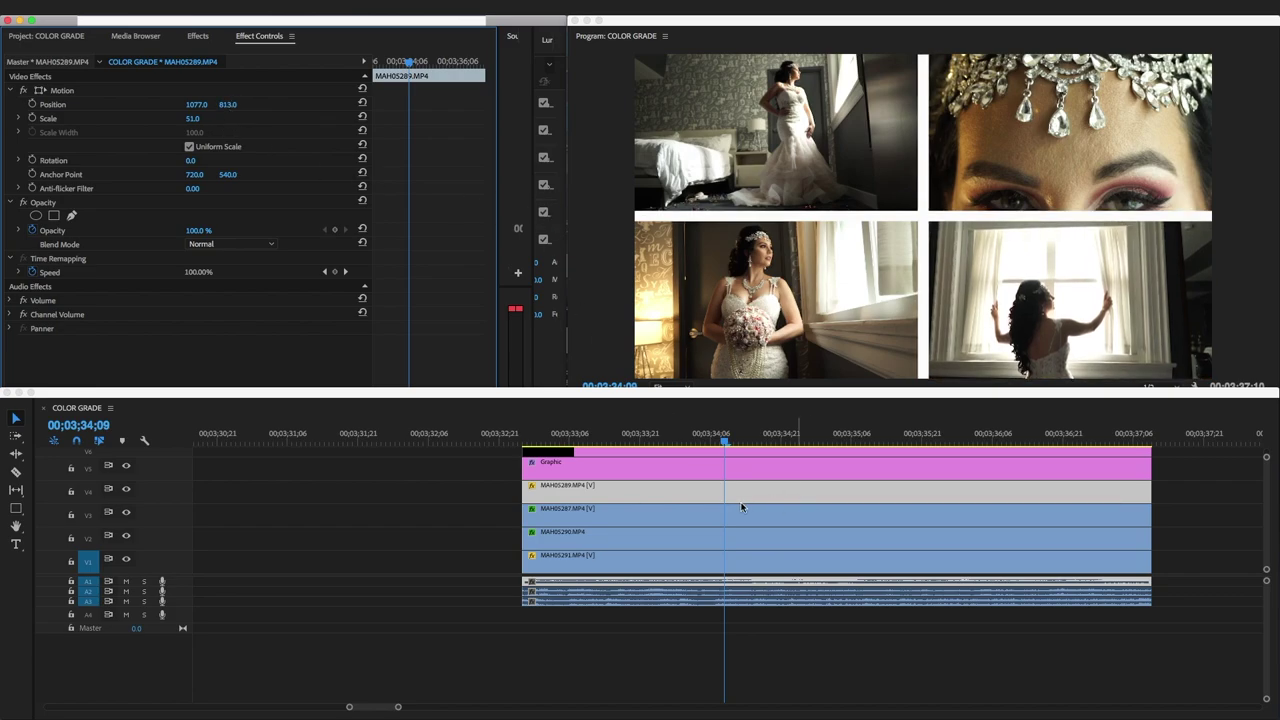
Scale MAH05291.MP4 on V1 to 54 and set its Position to 1115, 289 so the bride's face fills the upper-right box.
{"action": "left_click", "coordinate": [733, 560]}
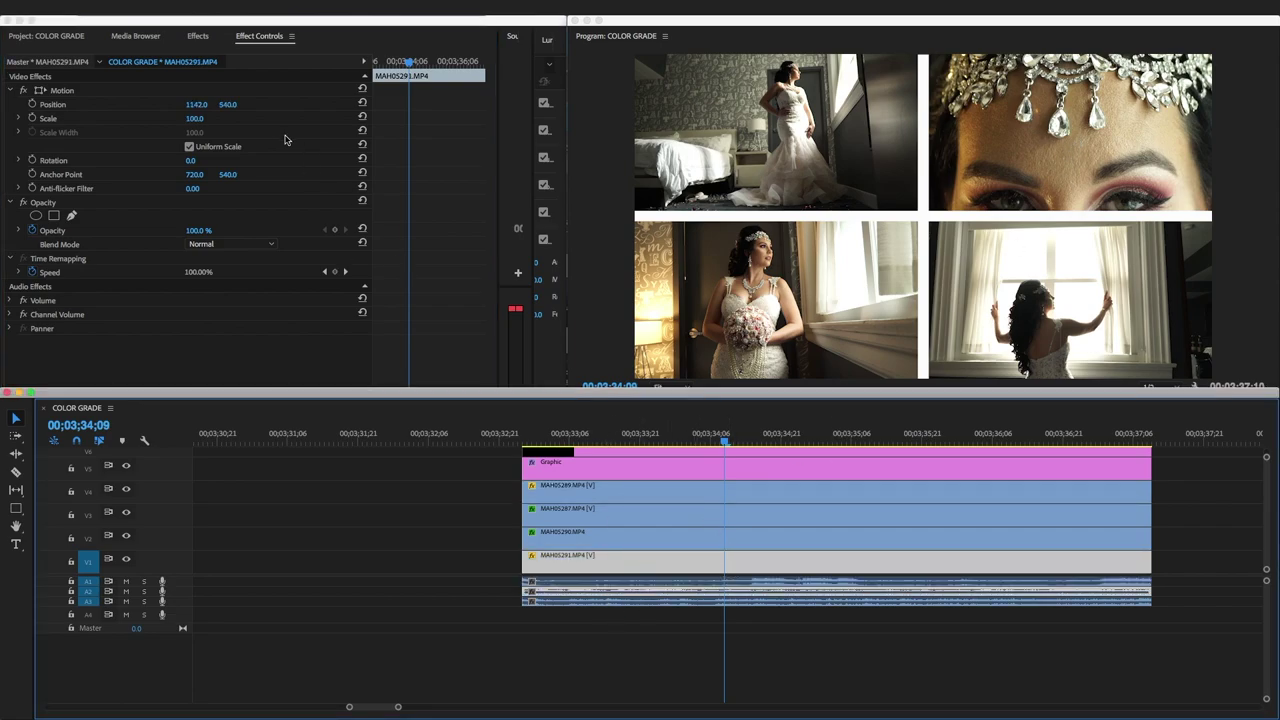
{"action": "left_click_drag", "start_coordinate": [228, 104], "coordinate": [112, 104]}
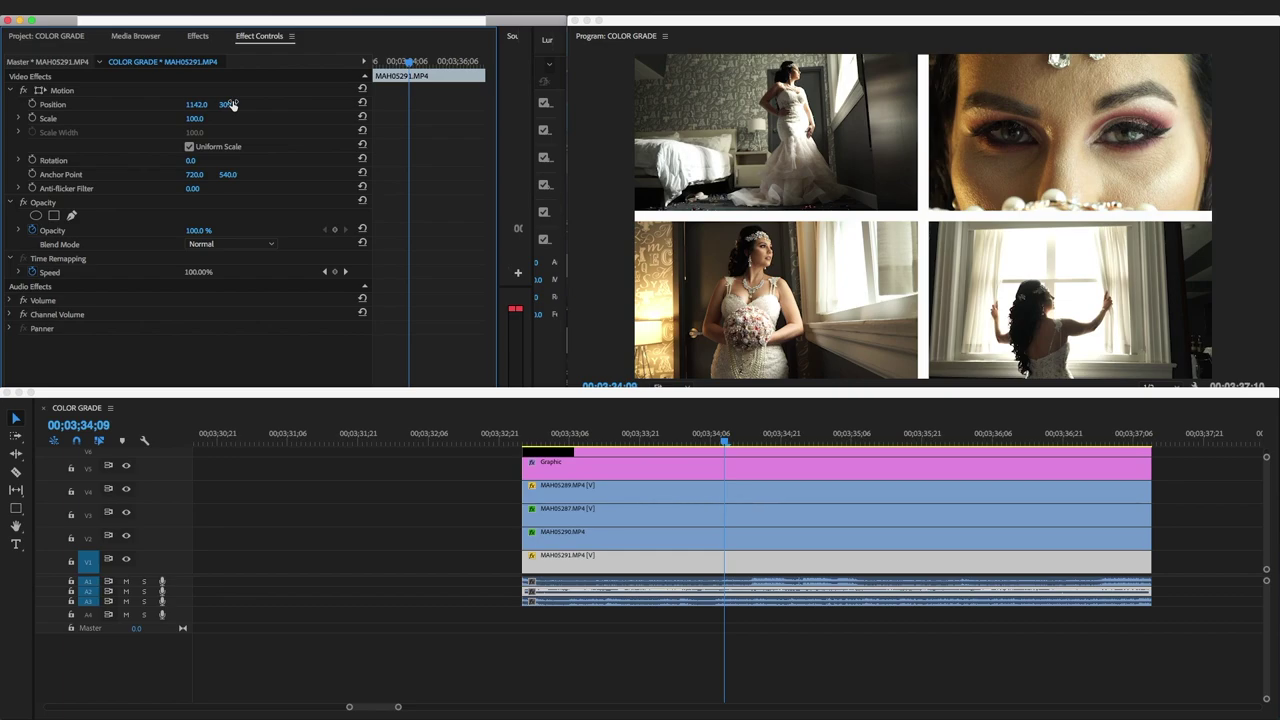
{"action": "left_click_drag", "start_coordinate": [195, 118], "coordinate": [135, 118]}
{"action": "left_click_drag", "start_coordinate": [192, 118], "coordinate": [169, 105]}
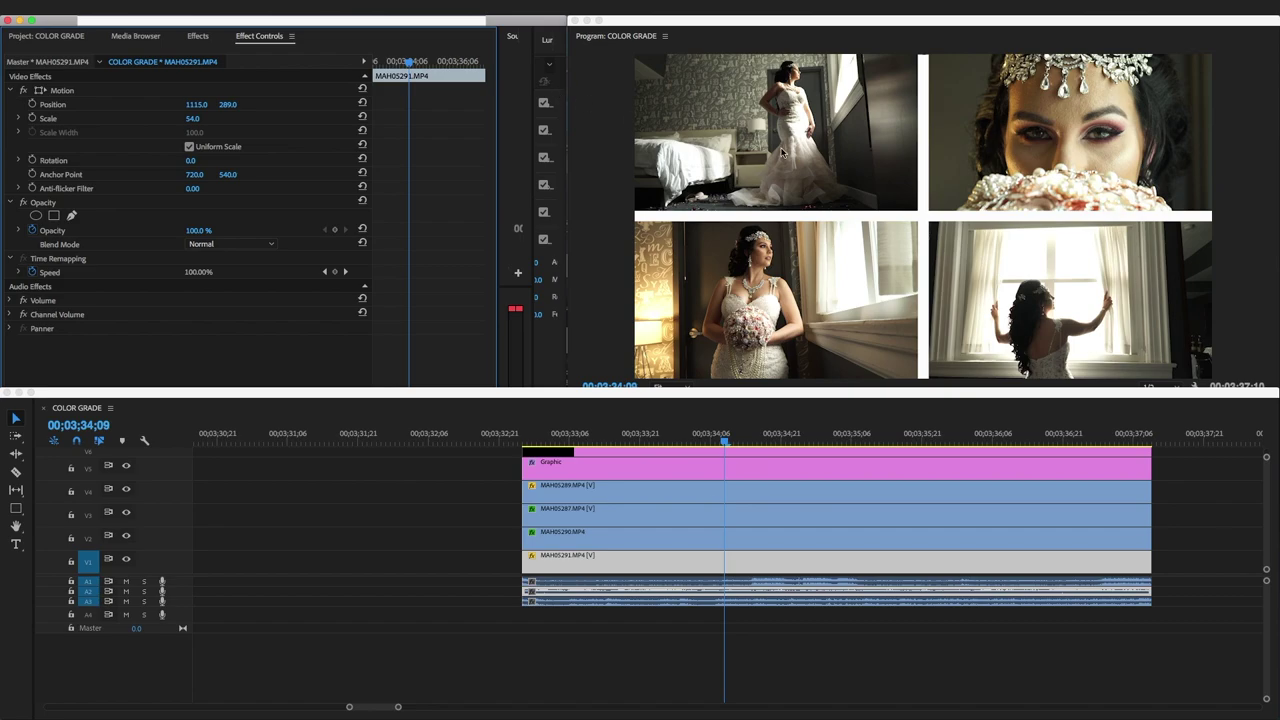
Play the four-box split screen from 00;03;32;27 to review all clips moving together.
{"action": "left_click", "coordinate": [822, 435]}
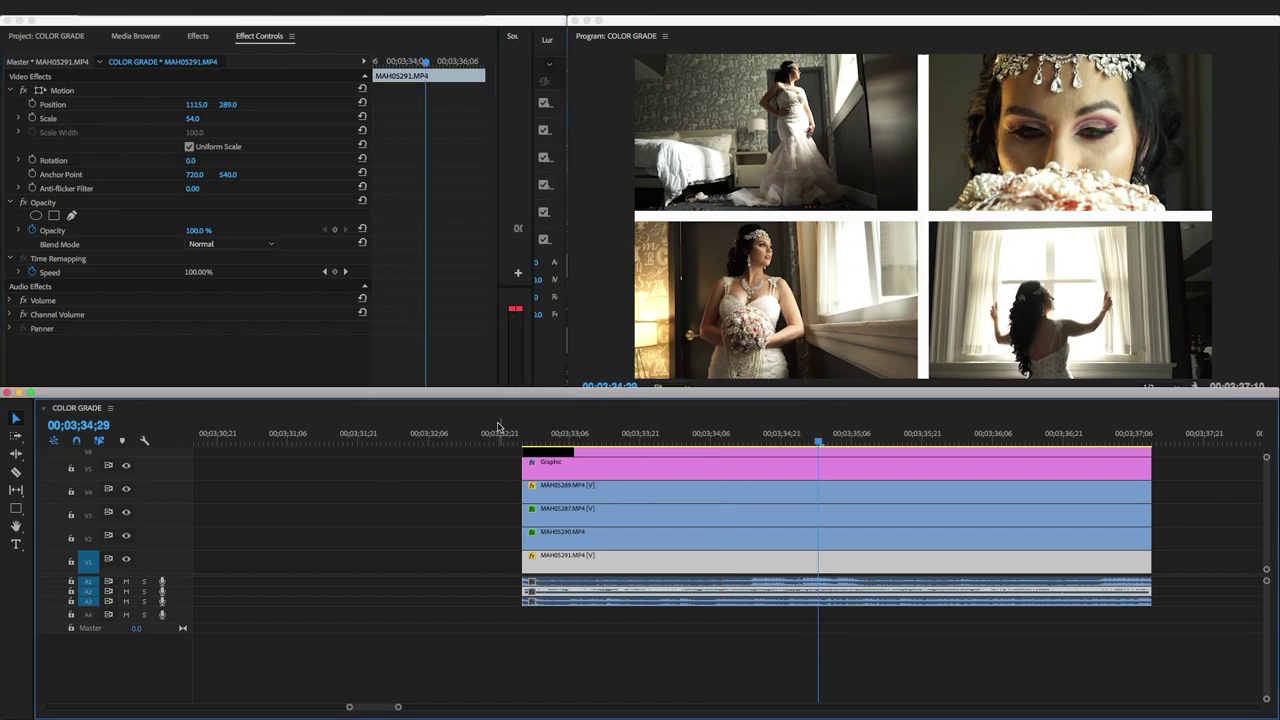
{"action": "left_click", "coordinate": [527, 438]}
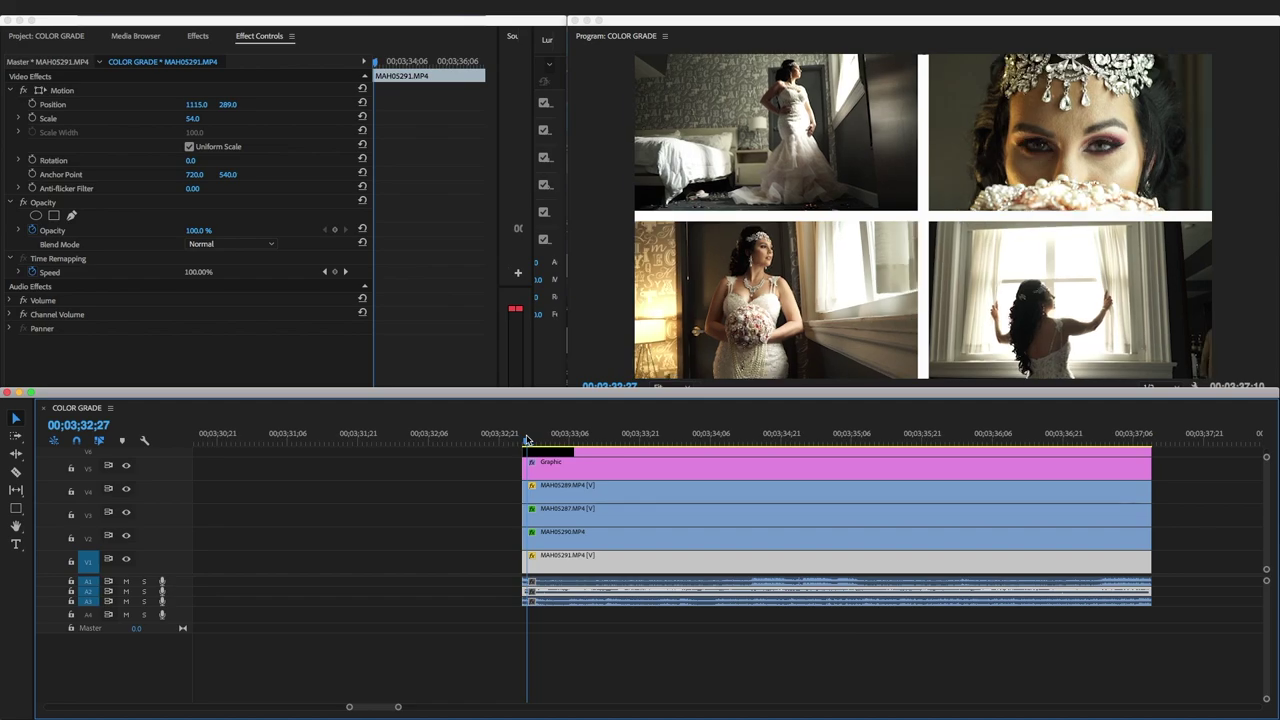
{"action": "key", "text": "space"}
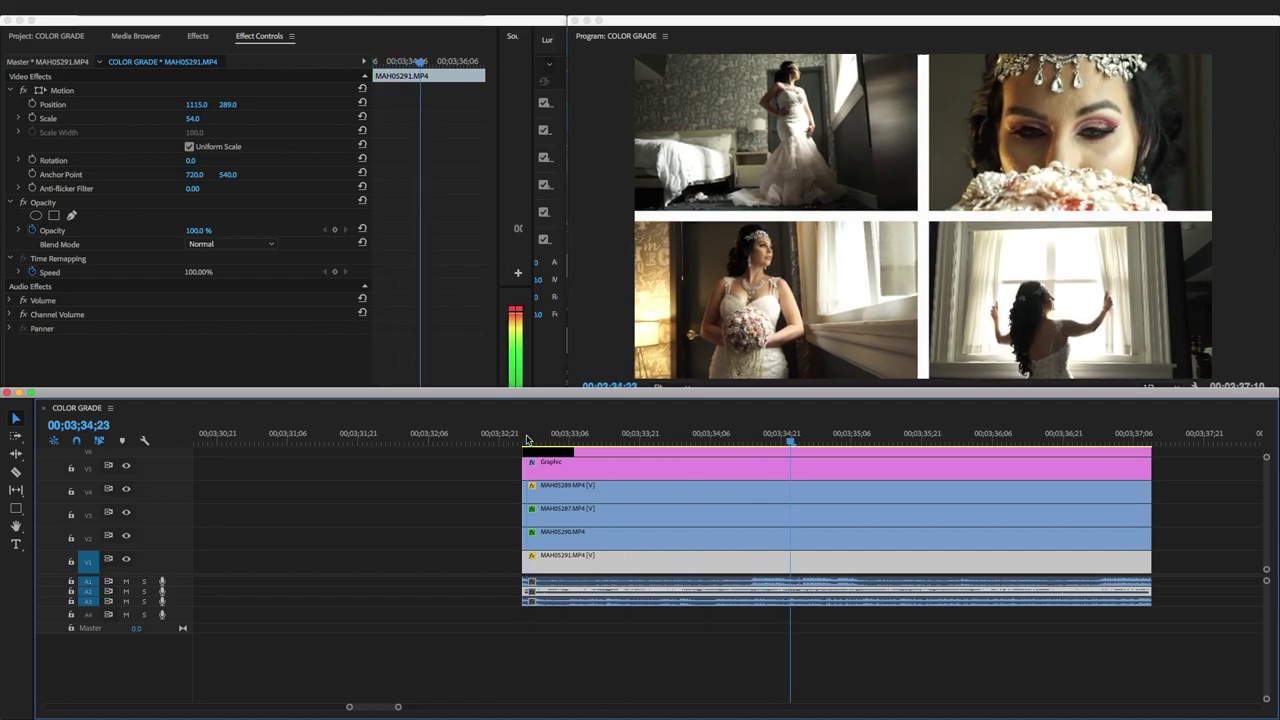